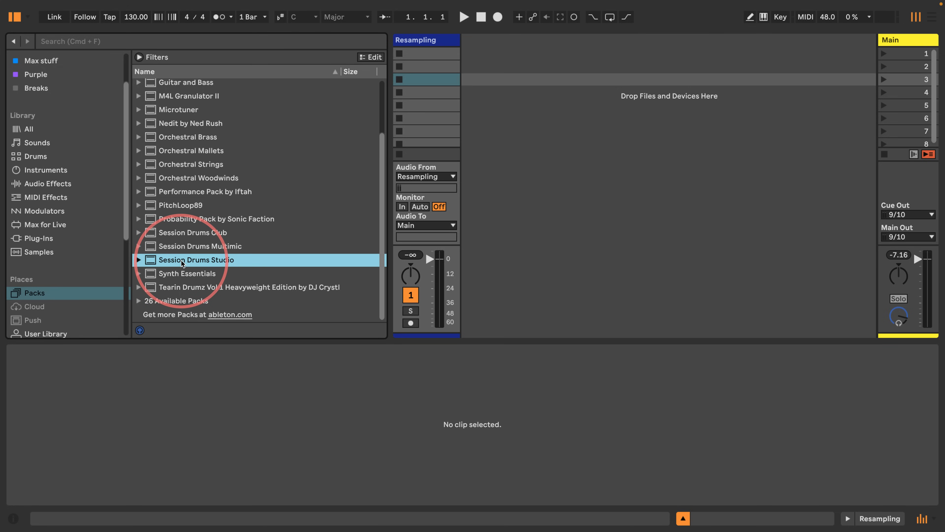
Step: Browse the drum packs and expand Session Drums Club to reach its Standard Kits folder
left_click(172, 233)
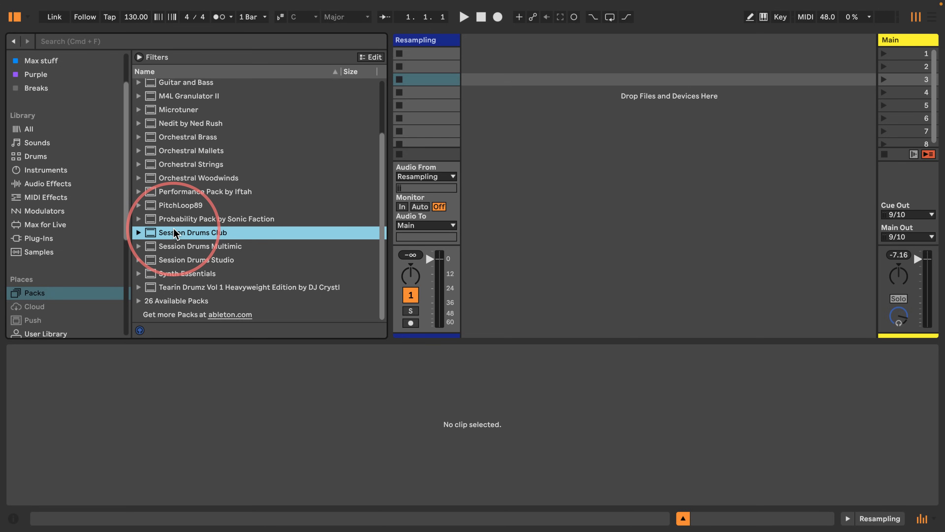
left_click(179, 261)
left_click(174, 234)
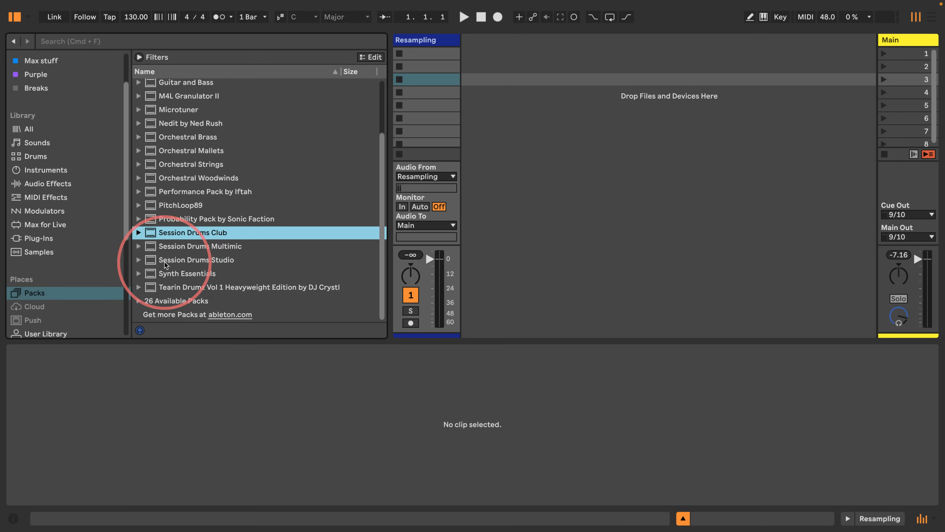
left_click(164, 261)
left_click(175, 235)
left_click(164, 260)
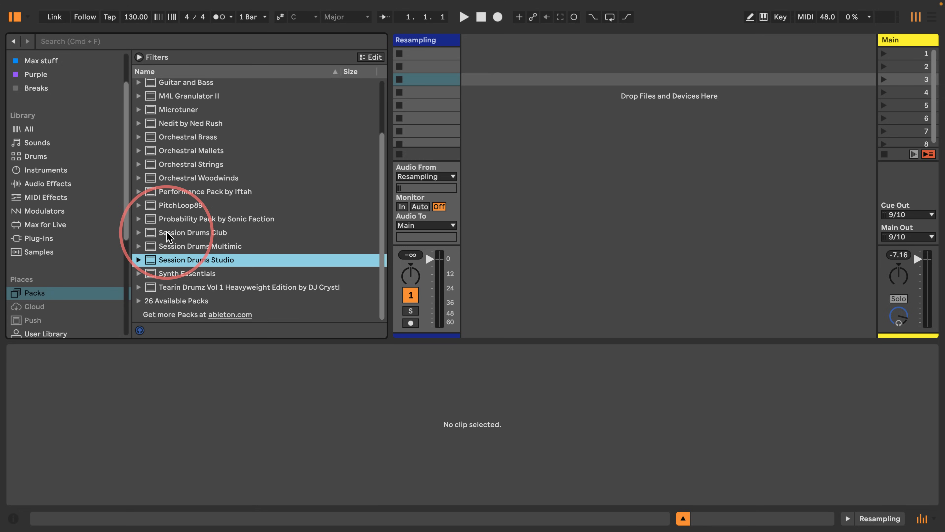
left_click(168, 234)
left_click(138, 233)
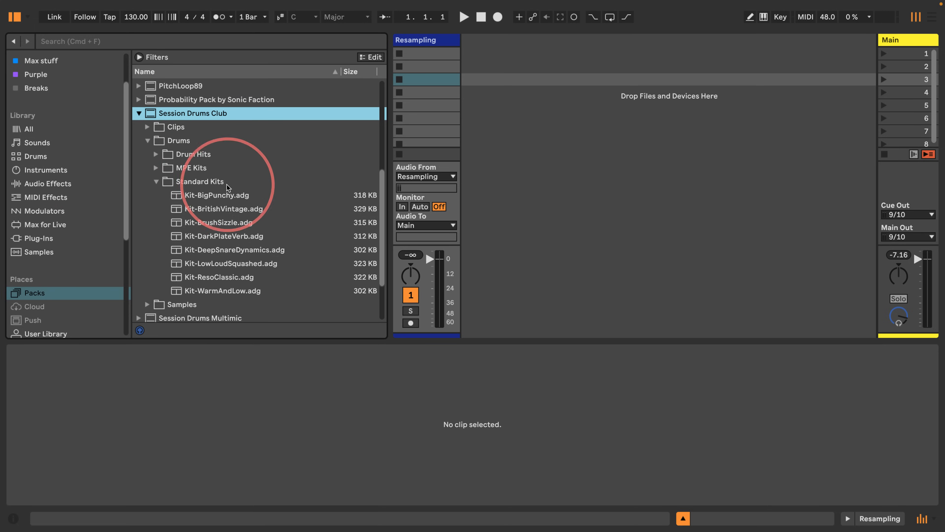
Step: Load Kit-BigPunchy.adg onto a new MIDI track and create an empty clip in its first slot
left_click_drag(214, 195, 501, 59)
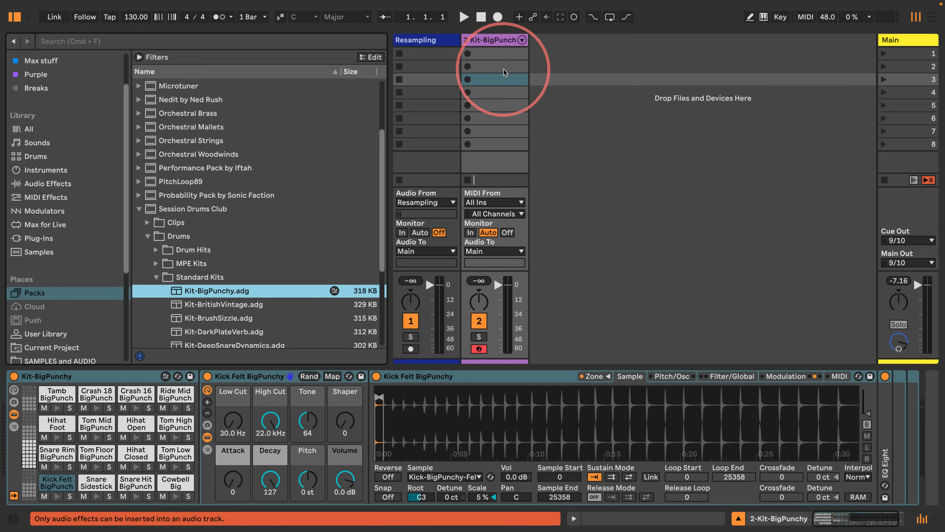
double_click(496, 53)
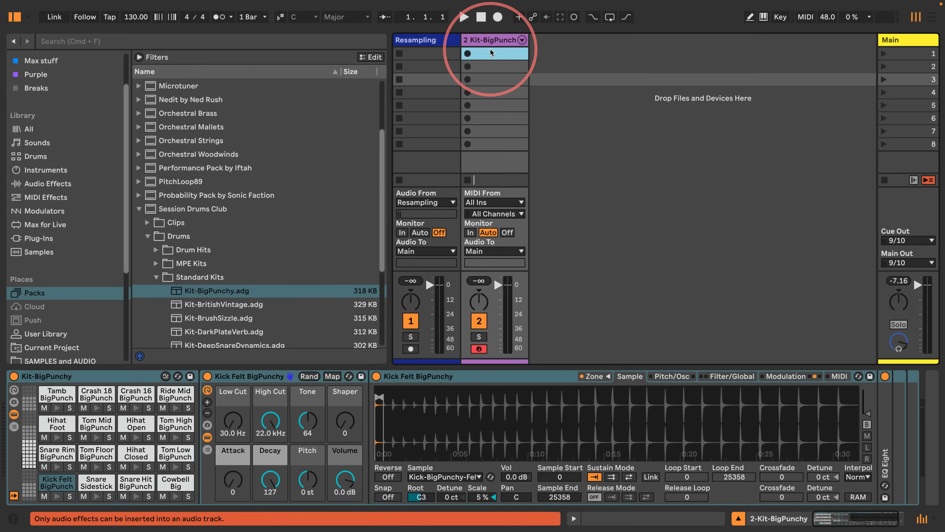
left_click_drag(386, 337, 411, 26)
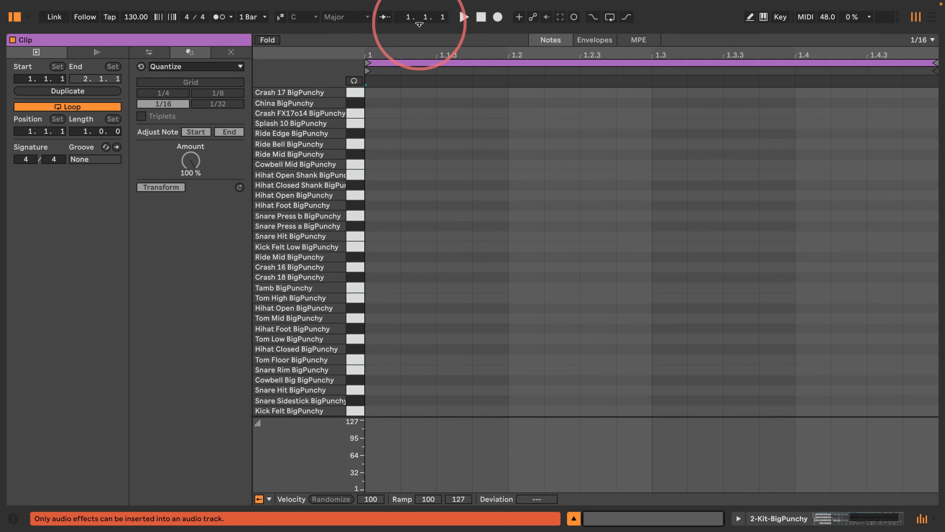
Step: Enable note preview and audition the kit's drum sounds from the piano-roll keys
left_click(351, 263)
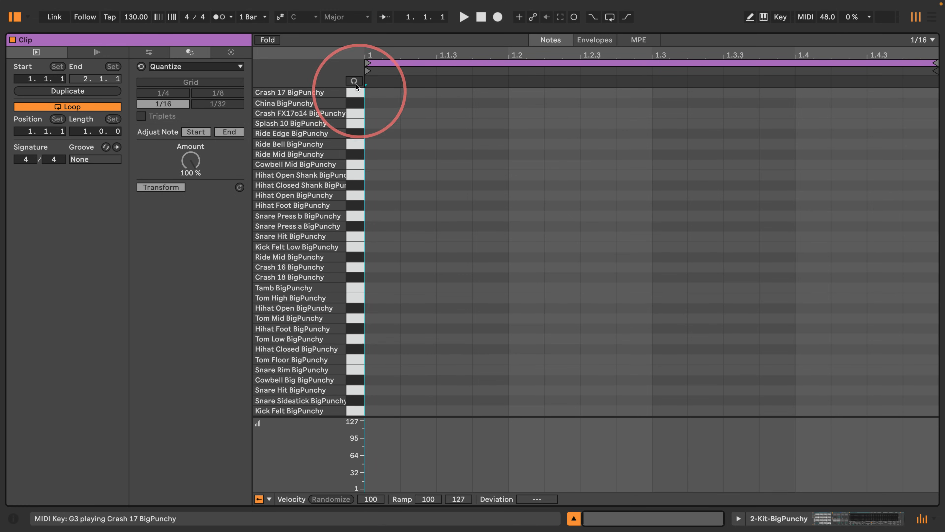
left_click(354, 81)
left_click(354, 256)
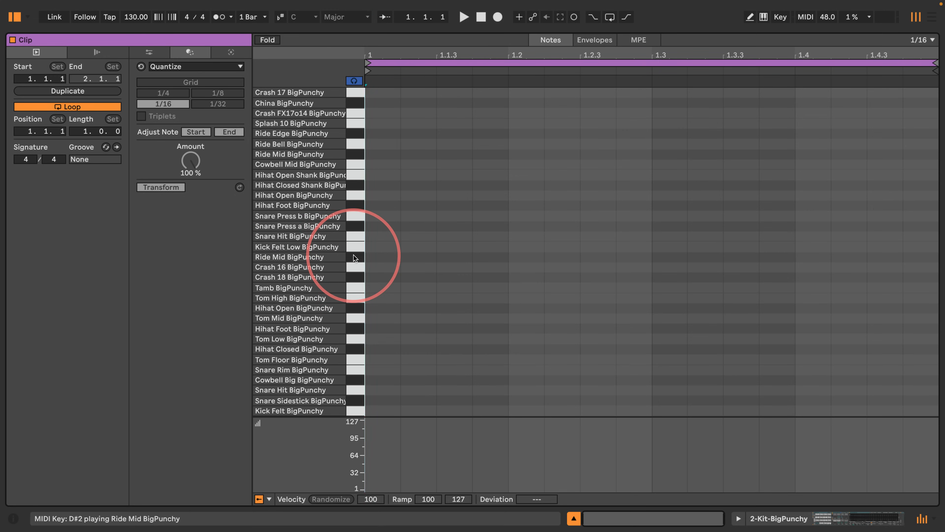
left_click(353, 257)
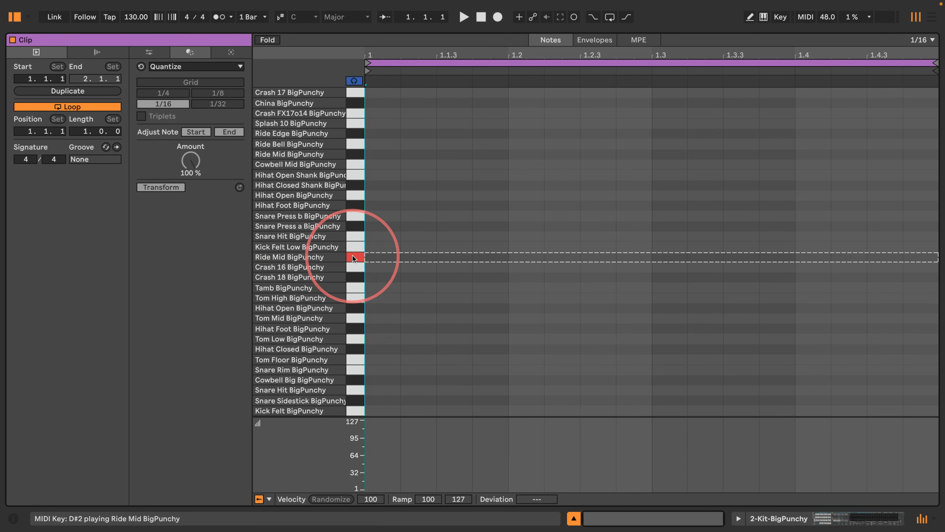
left_click(352, 133)
left_click(351, 144)
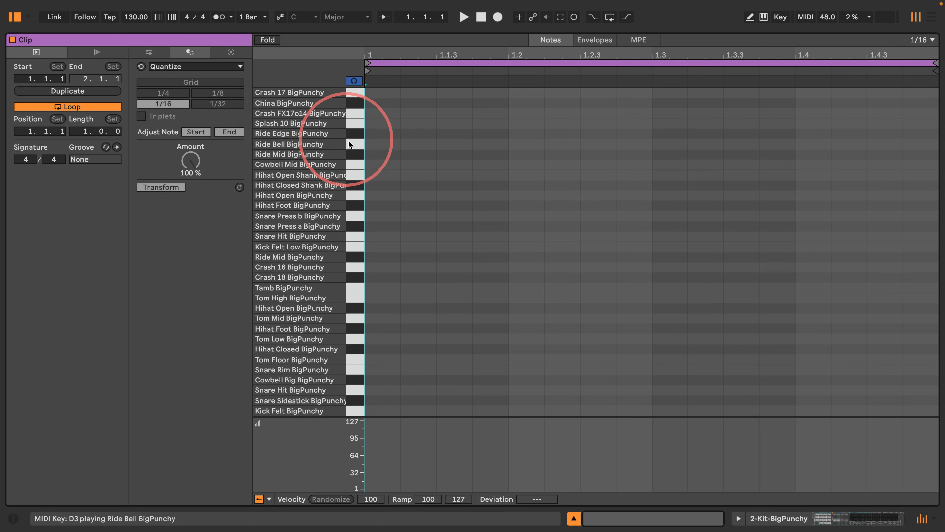
left_click(352, 153)
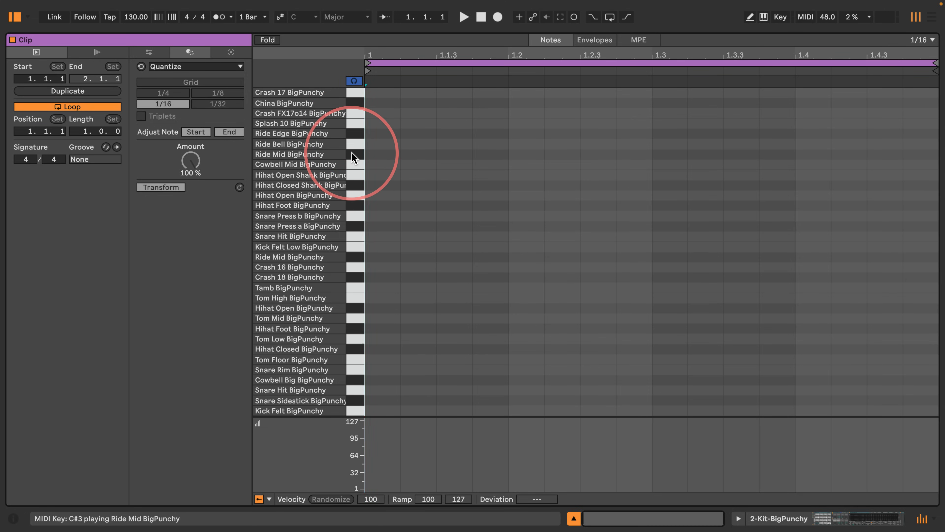
left_click(354, 259)
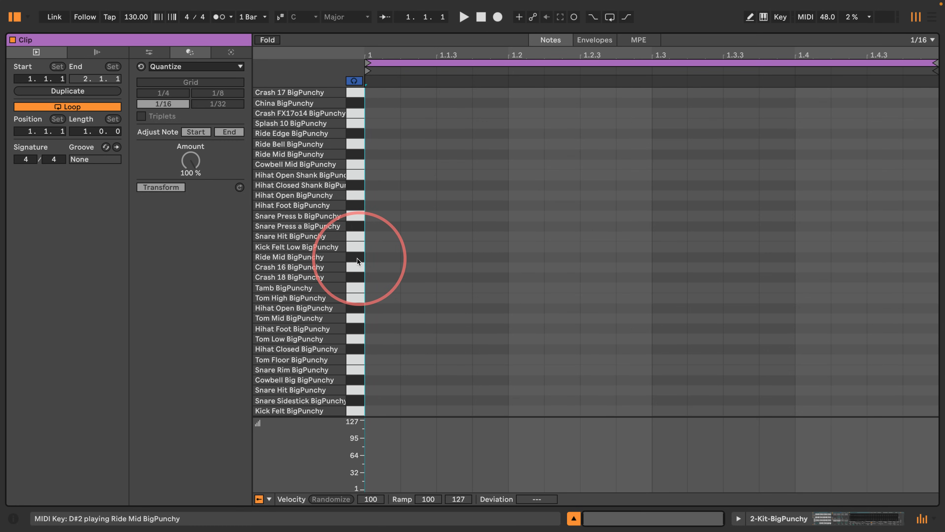
Step: Set the clip length to 4 bars and the fixed grid to 1/8
left_click(76, 132)
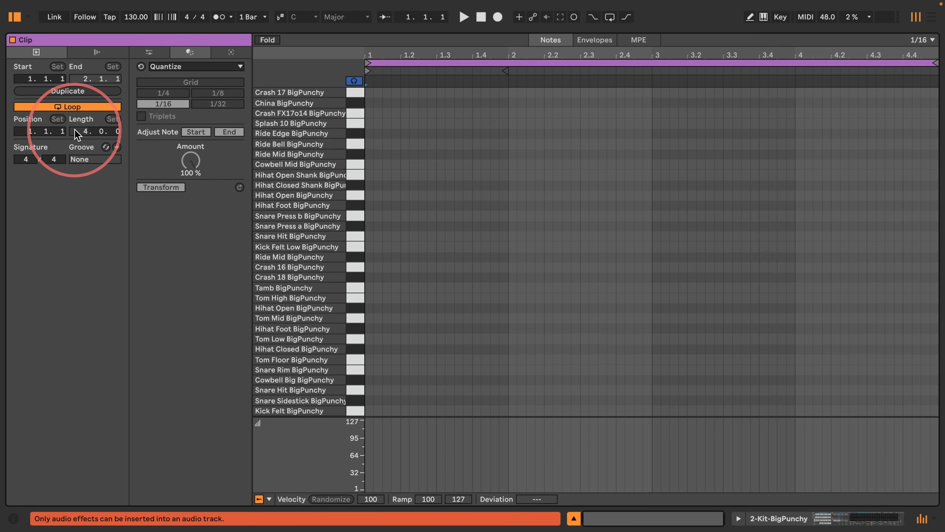
right_click(469, 257)
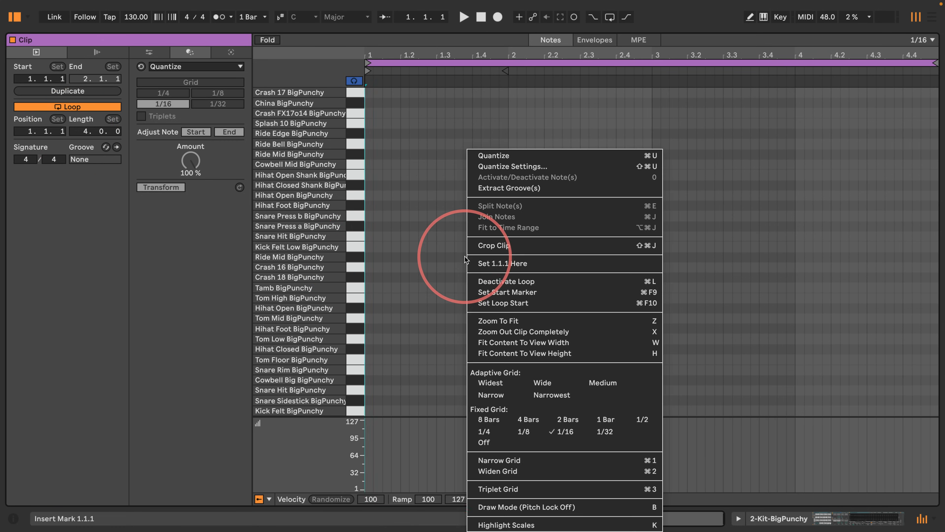
left_click(524, 432)
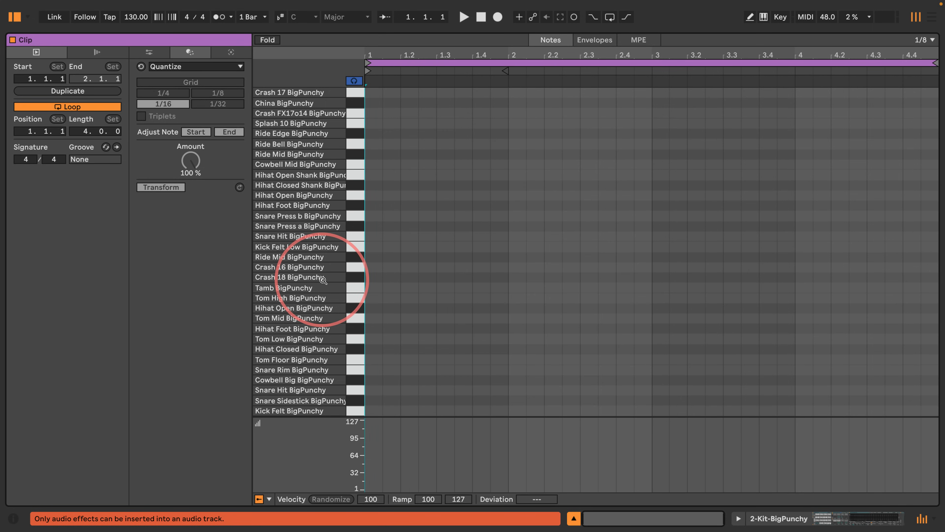
Step: Draw a continuous row of eighth-note Ride Mid BigPunchy hits across all four bars
key("b")
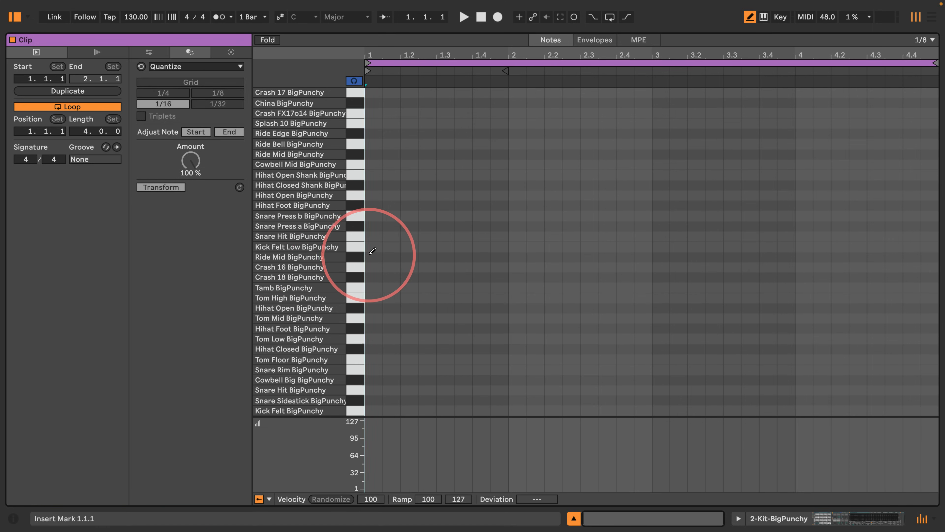
left_click_drag(373, 257, 929, 257)
left_click_drag(401, 31, 400, 208)
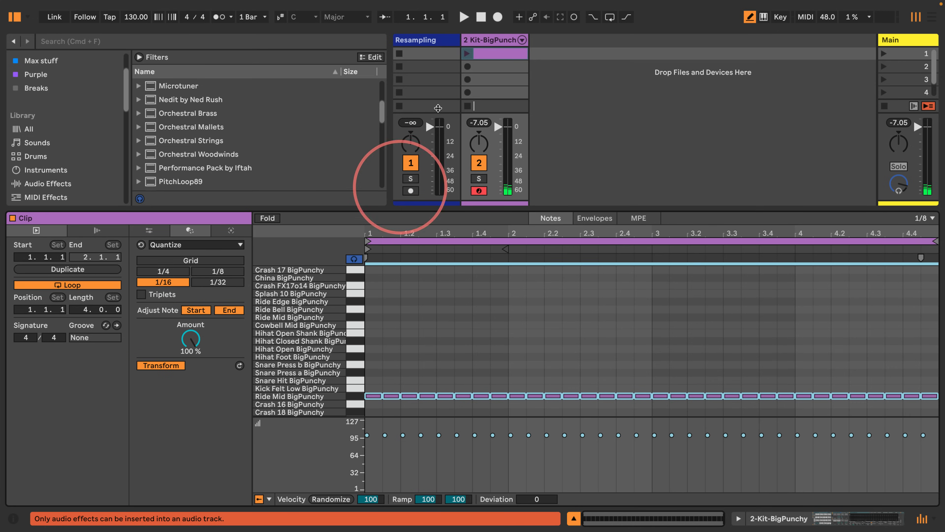
Step: Launch the clip and play it back to hear the ride pattern
left_click(467, 54)
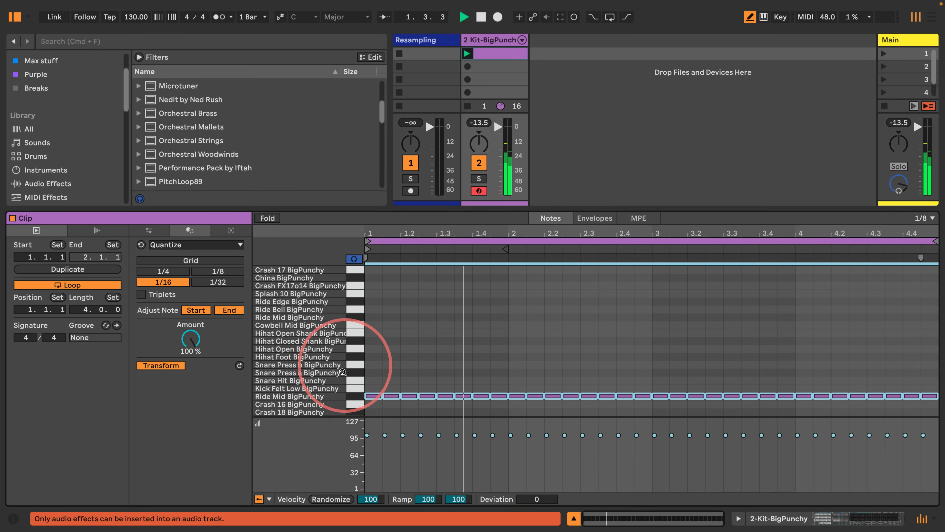
scroll(336, 370, "down", 3)
scroll(337, 371, "down", 5)
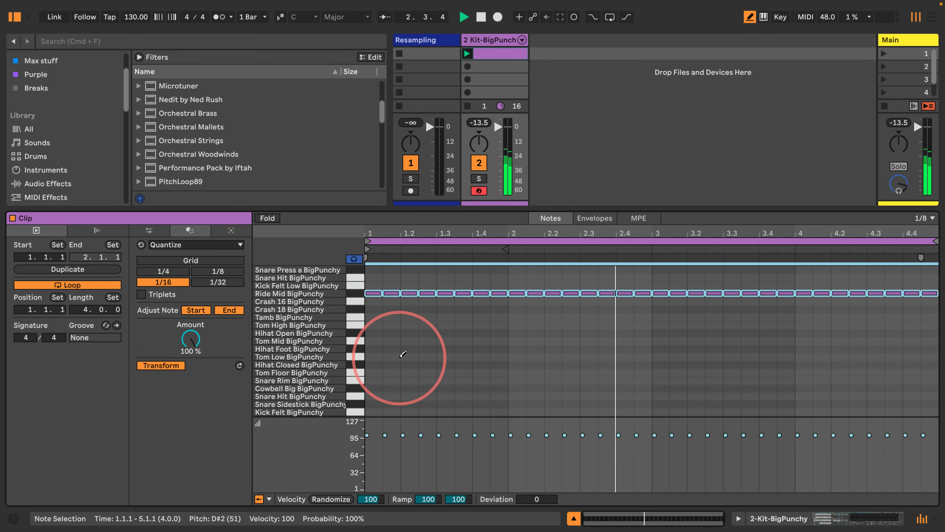
key("b")
key("space")
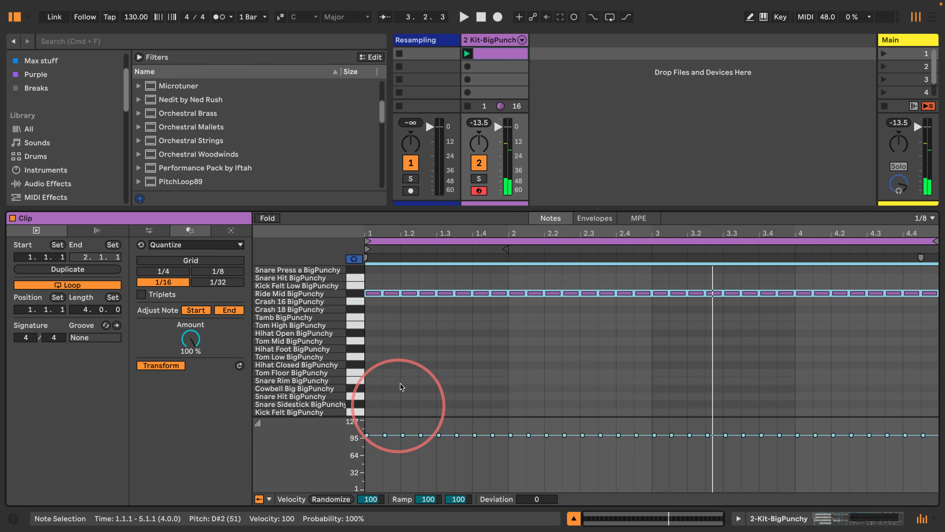
key("space")
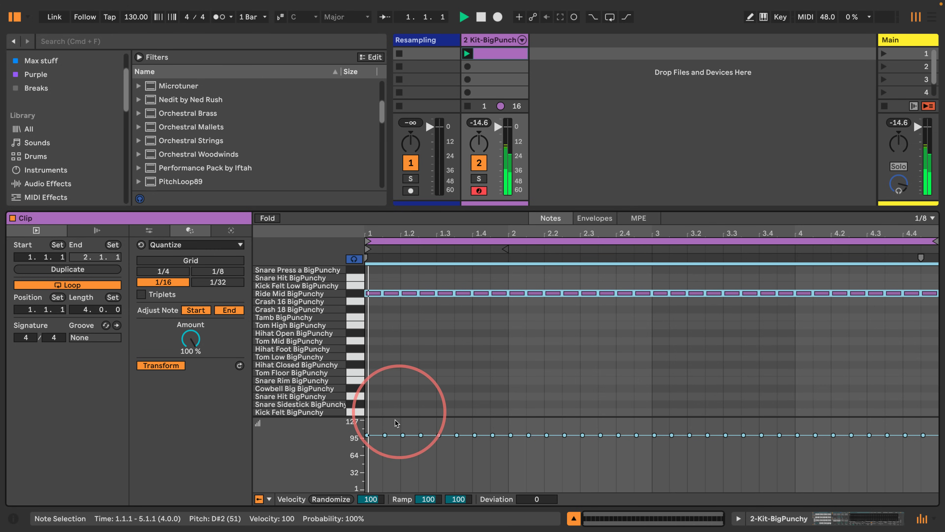
Step: Ramp the first four ride notes' velocities from 99 down to 65 and duplicate that group across the clip
left_click_drag(431, 463, 329, 422)
left_click_drag(428, 499, 454, 490)
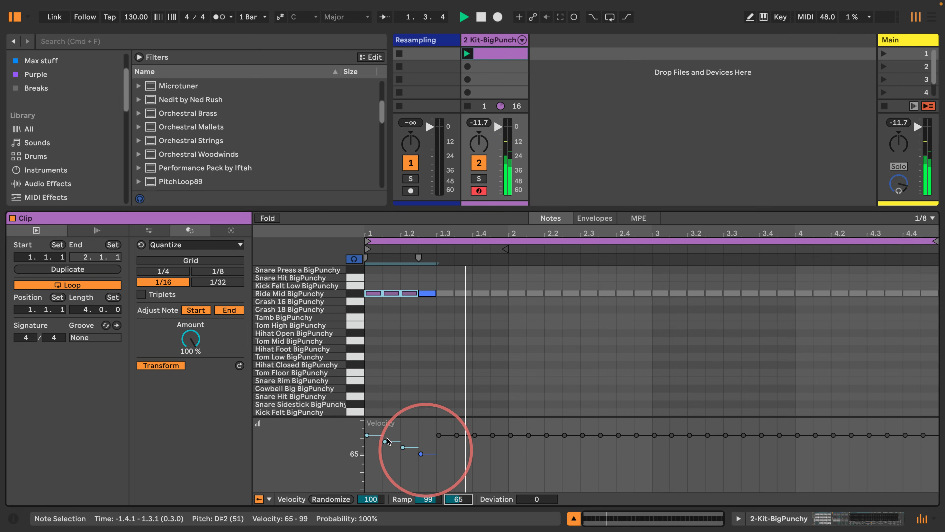
key("super+d")
key("super+d")
key("super+d")
key("super+d")
key("super+d")
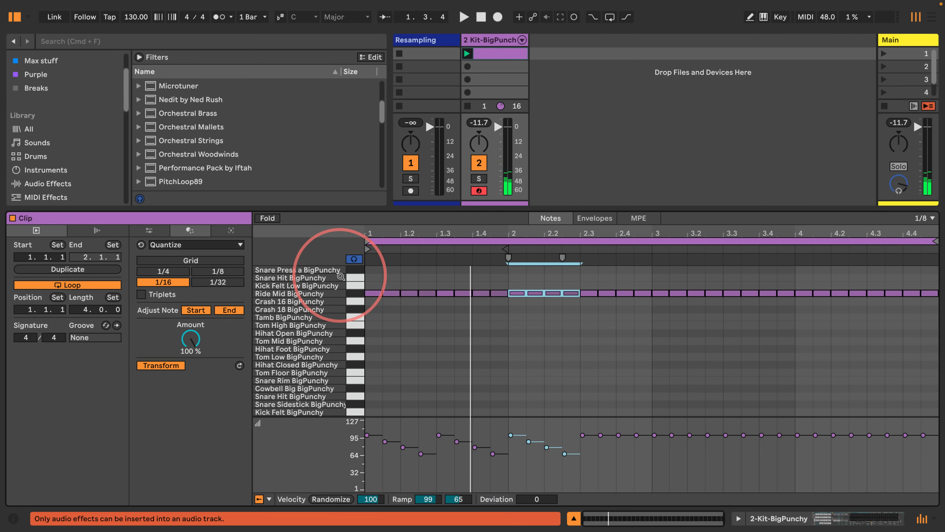
key("super+d")
key("super+d")
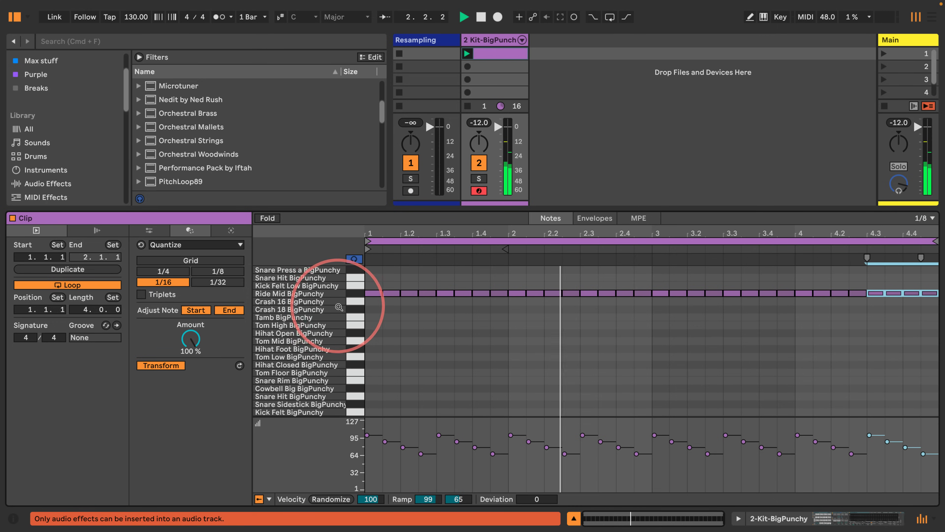
Step: Audition the Snare Sidestick, Snare Hit and Snare Rim sounds
key("space")
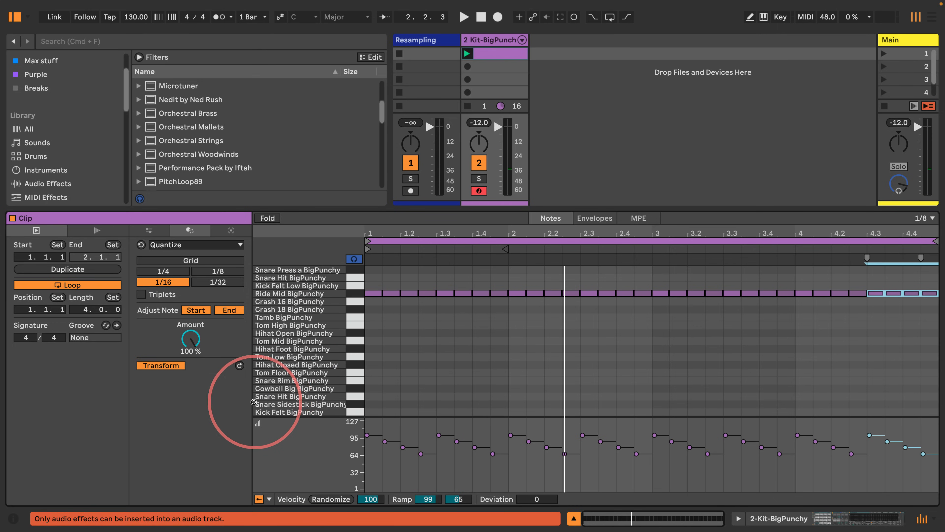
left_click(355, 405)
left_click(350, 398)
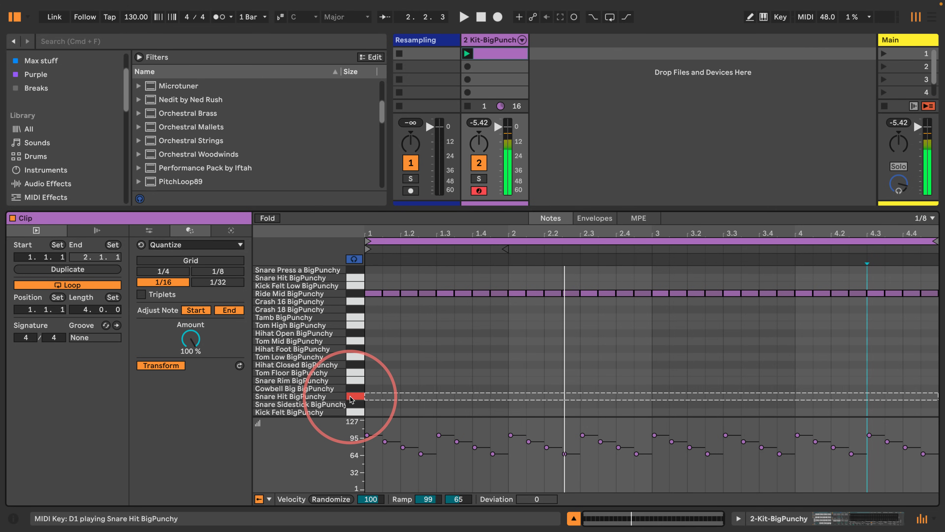
left_click(351, 380)
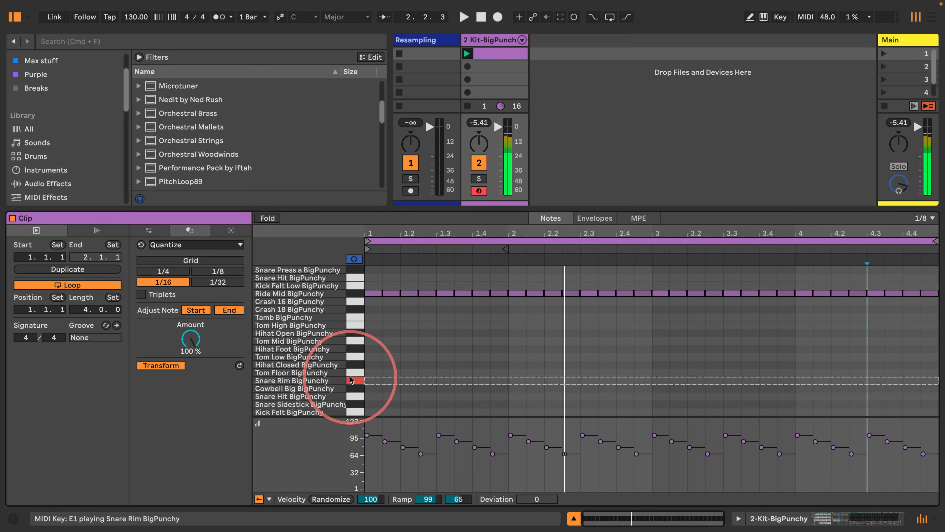
Step: Add Snare Rim BigPunchy notes on beats 2 and 4 of bar 1 and duplicate them through bar 3
double_click(410, 382)
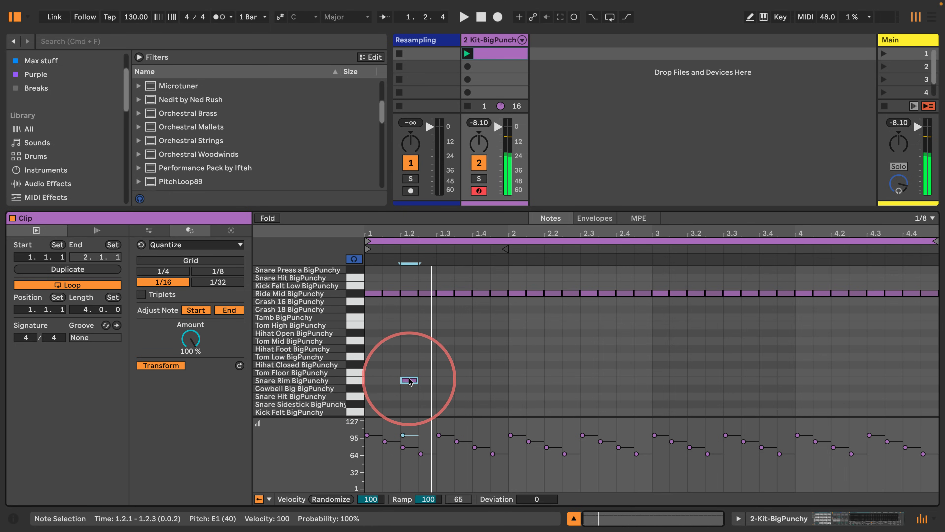
double_click(482, 382)
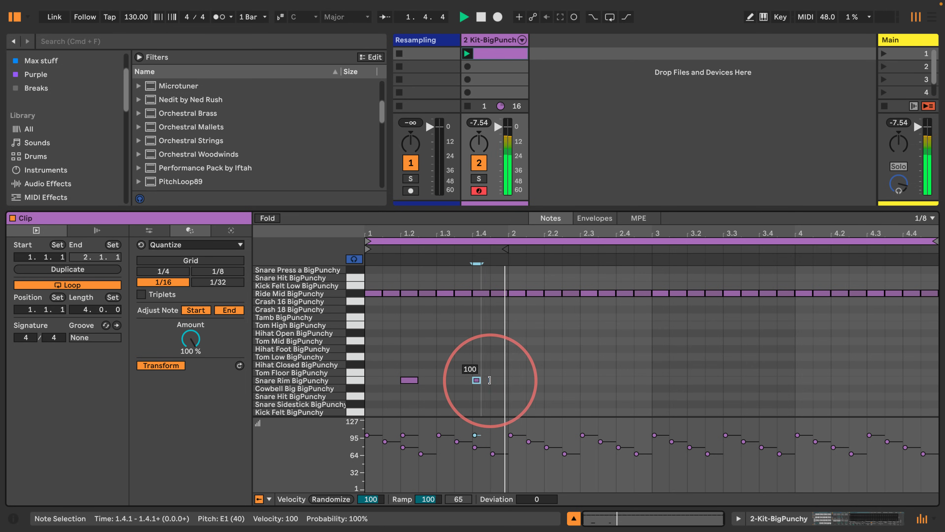
left_click_drag(508, 394, 347, 360)
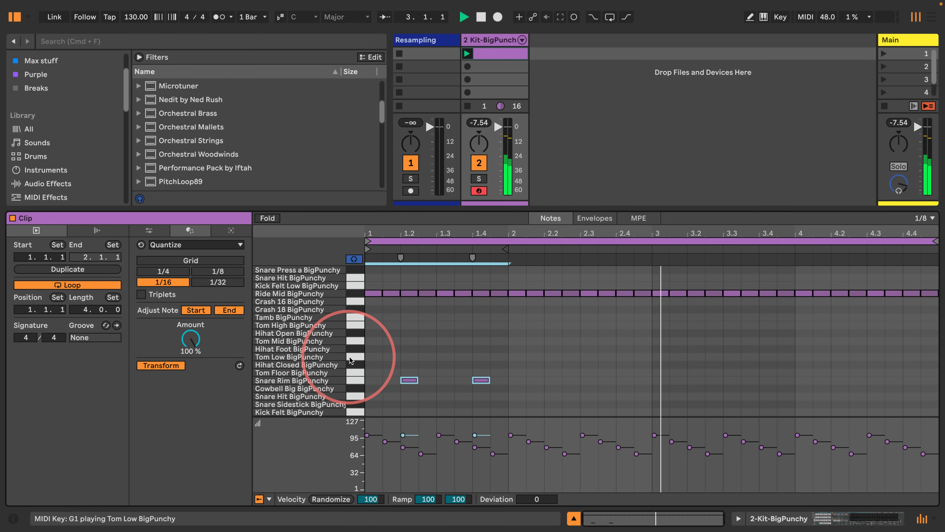
key("super+d")
key("super+d")
key("space")
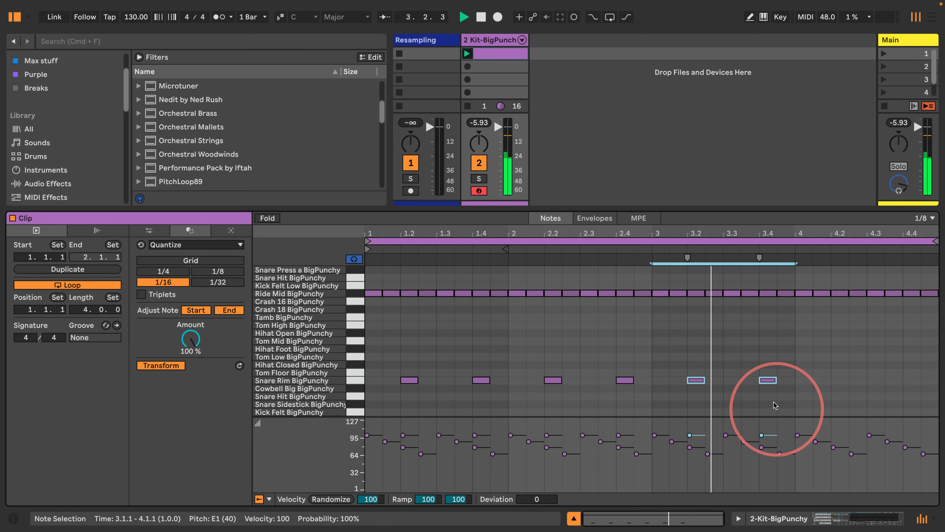
Step: Move the last Snare Rim note forward onto the downbeat of bar 4
left_click_drag(776, 408, 760, 361)
key("Right")
key("Right")
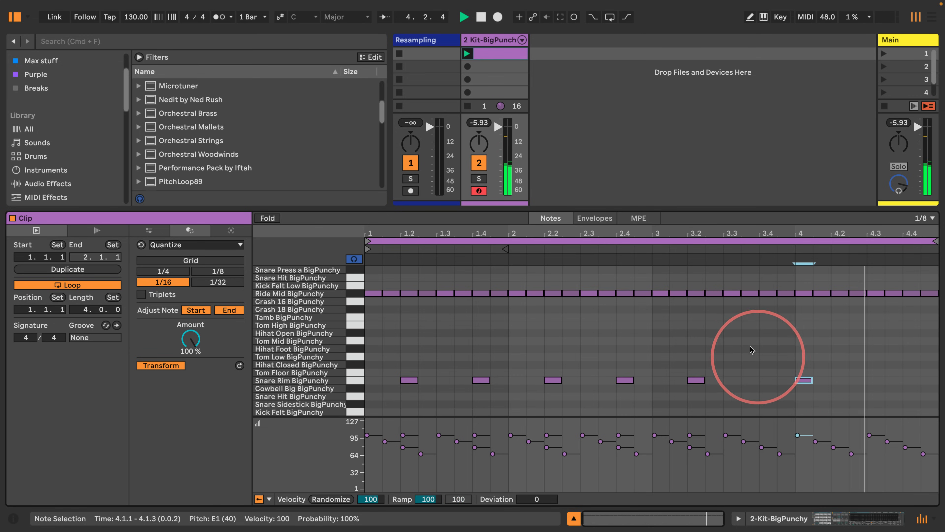
key("space")
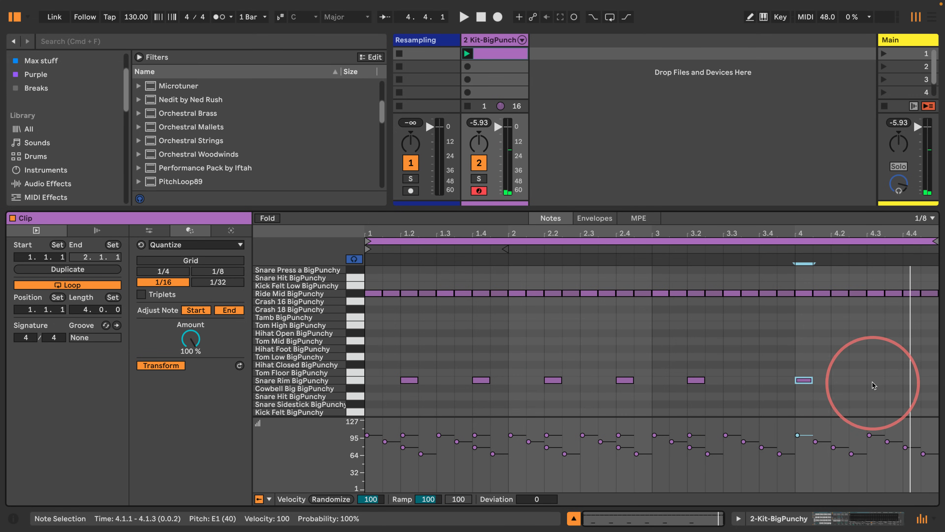
Step: Add a Snare Rim note on beat 3 of bar 4 and play the clip
double_click(872, 381)
key("space")
key("space")
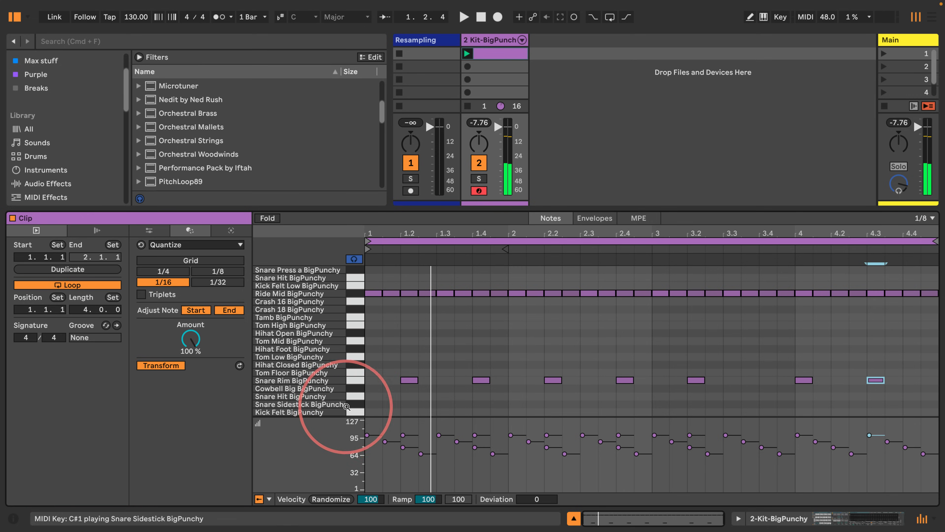
Step: Add Kick Felt BigPunchy notes at 1.1.1 and 1.1.3 and play the clip
double_click(373, 412)
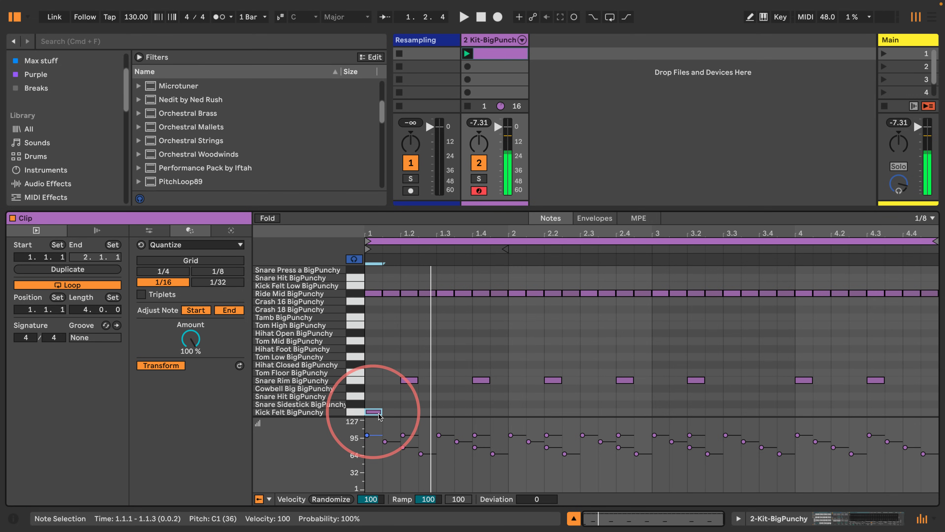
double_click(393, 412)
key("space")
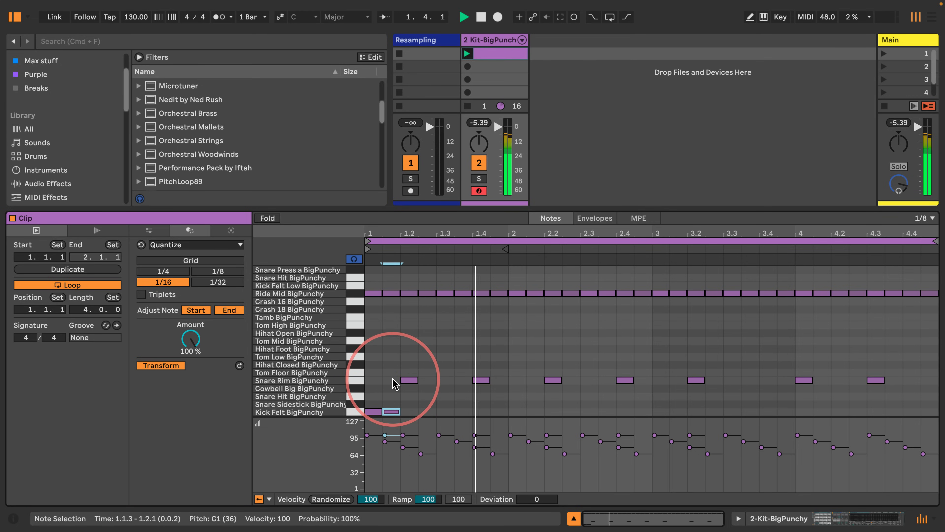
Step: Narrow the grid to 1/16 and restart playback of the clip
key("super+1")
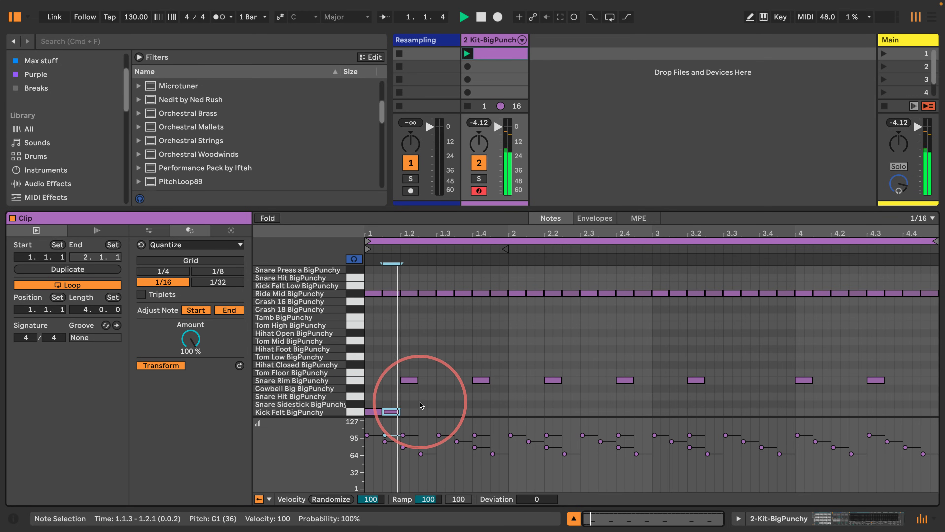
key("space")
key("space")
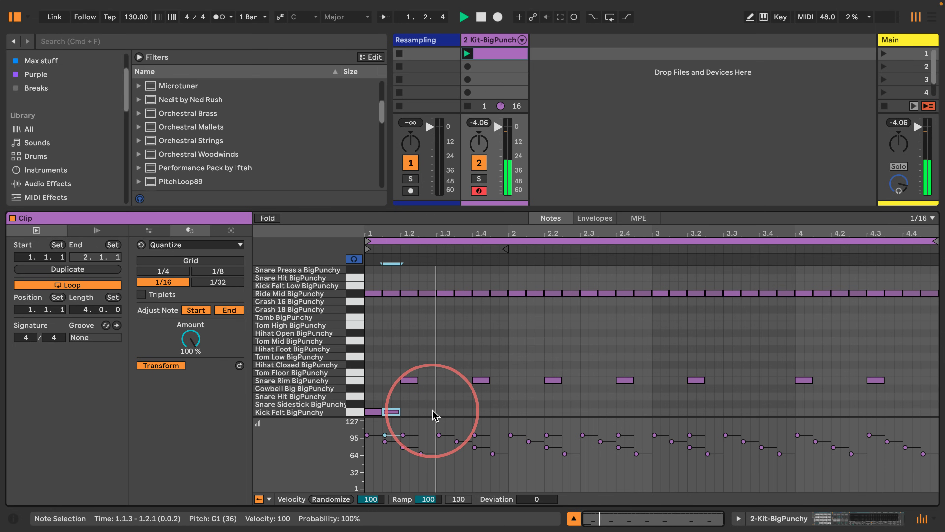
key("space")
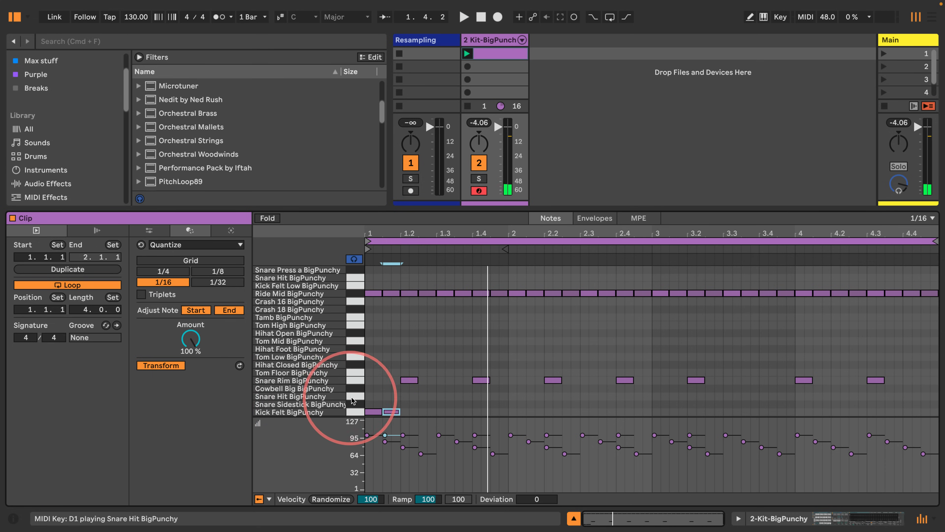
Step: Add Snare Hit BigPunchy notes at 1.2.4 and 1.3.2 and play the clip
double_click(431, 395)
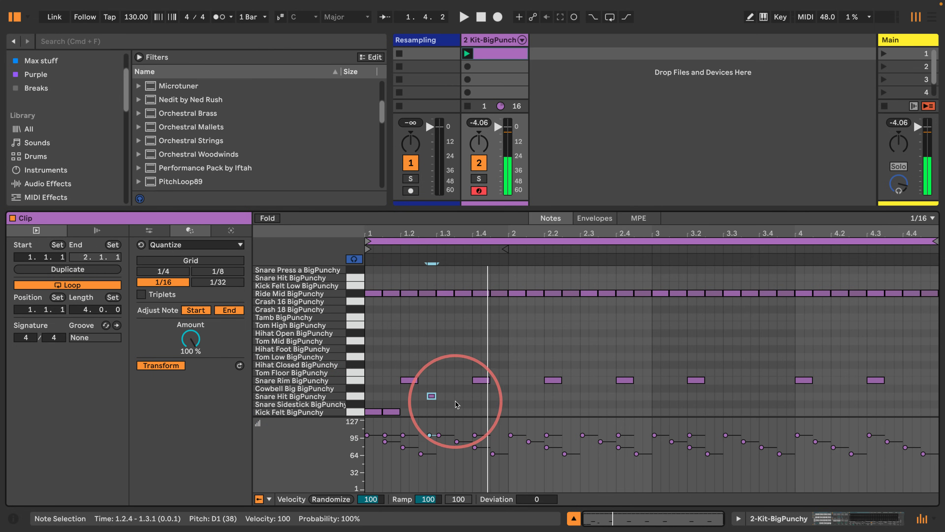
double_click(449, 396)
key("space")
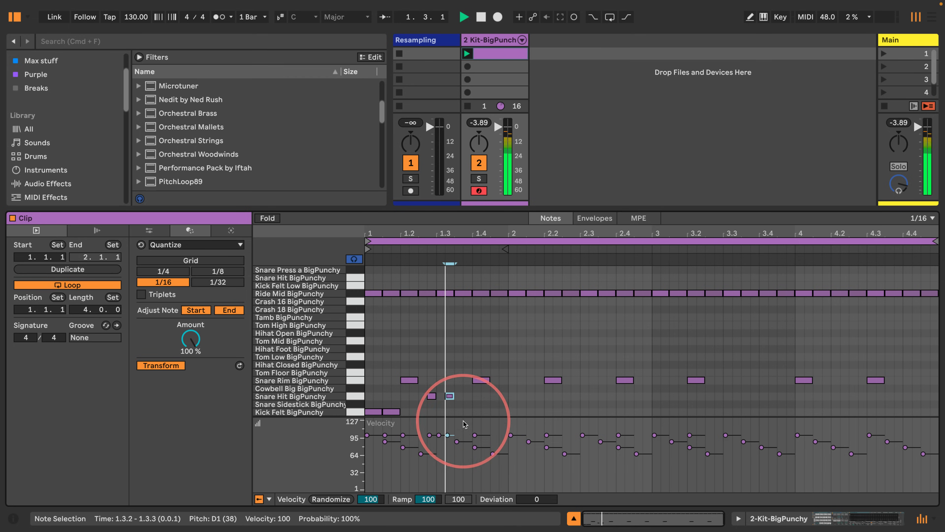
Step: Add kick notes at 1.3.3 and 1.3.4, setting the 1.3.3 kick's velocity to 63 and the 1.1.3 kick's to 72
double_click(459, 412)
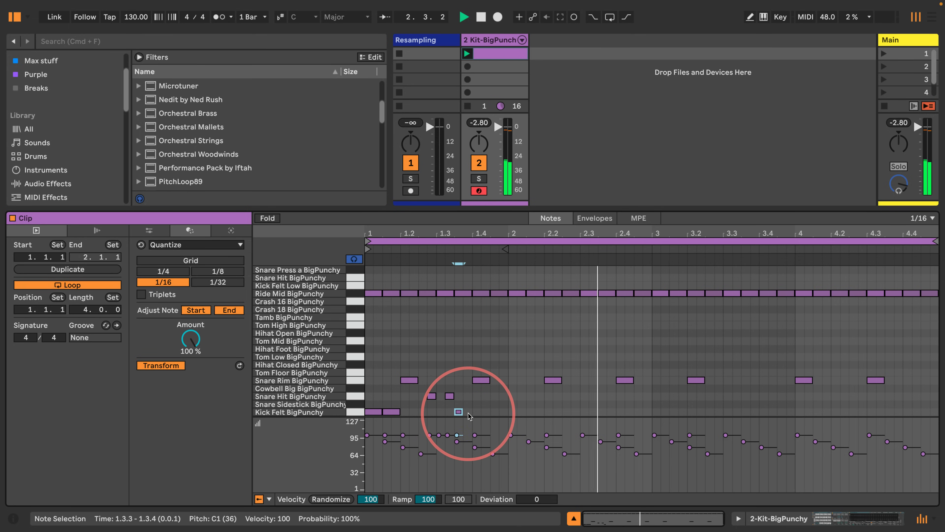
double_click(468, 412)
mouse_move(457, 436)
left_mouse_down()
mouse_move(458, 467)
mouse_move(458, 455)
left_mouse_up()
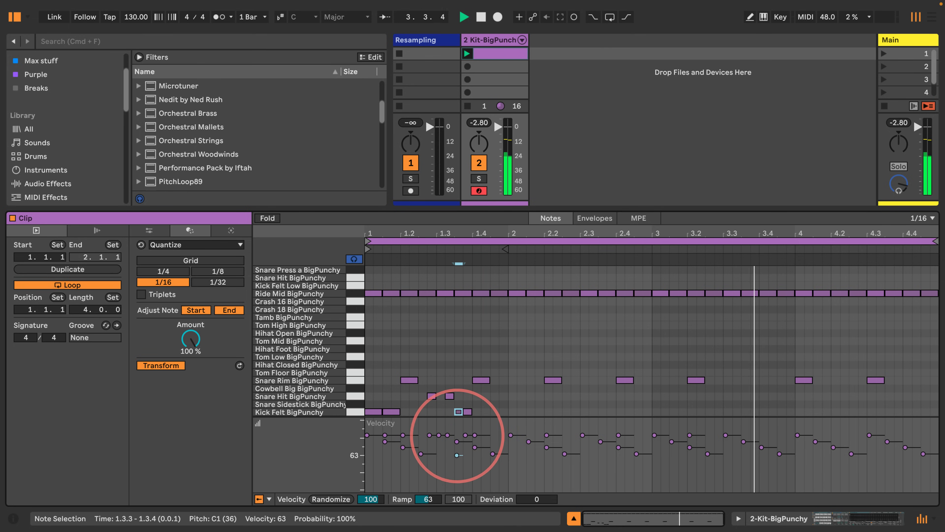
left_click(385, 434)
left_click_drag(385, 435, 385, 450)
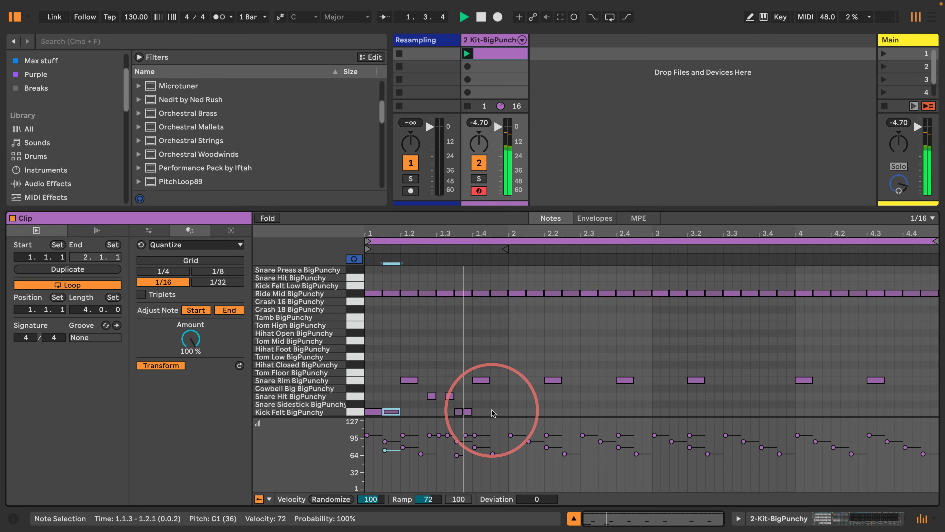
Step: Select all of bar 1's kick, snare and rim notes and duplicate them twice into bars 2 and 3
left_click_drag(508, 413, 364, 367)
key("super+d")
key("super+d")
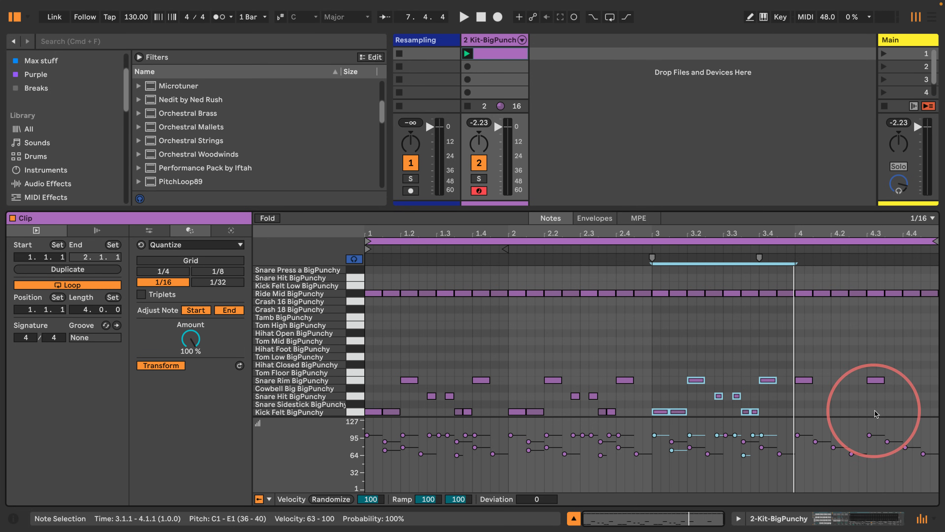
Step: Delete the late bar-3 notes and copy the bar-3 kick, snare and rim pattern so it starts at 3.3.3
left_click_drag(876, 410, 748, 346)
key("Delete")
left_click_drag(747, 412, 660, 346)
left_click_drag(661, 412, 767, 412)
key("space")
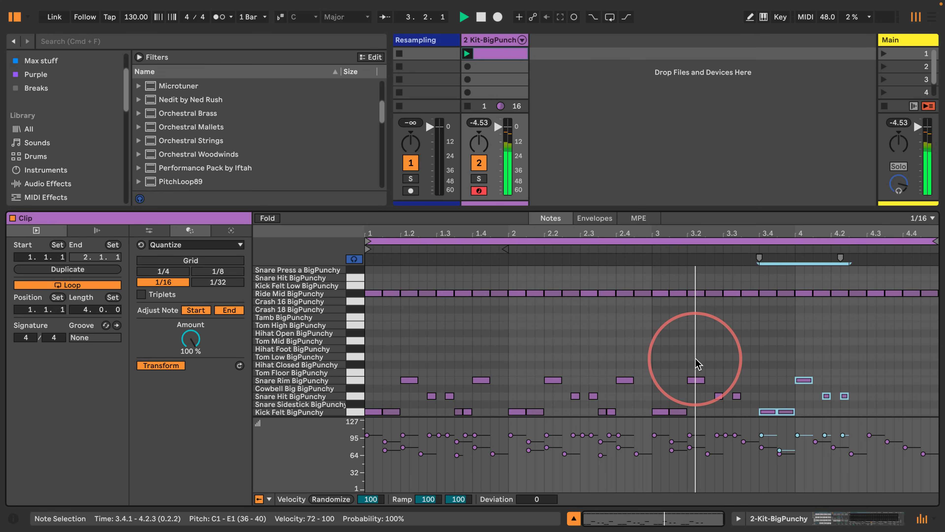
key("Left")
key("Left")
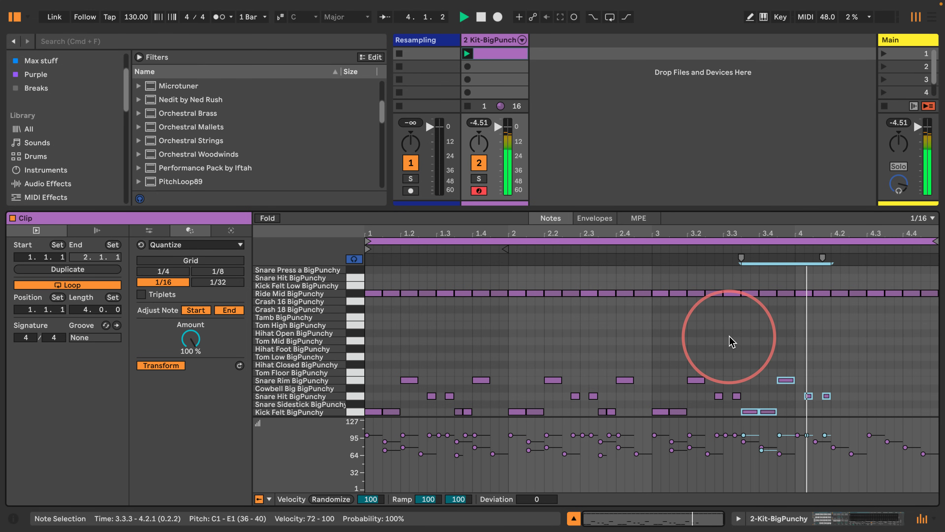
Step: Lower the velocity of the kick note at 4.1.3 to 61 and play the clip
left_click(827, 384)
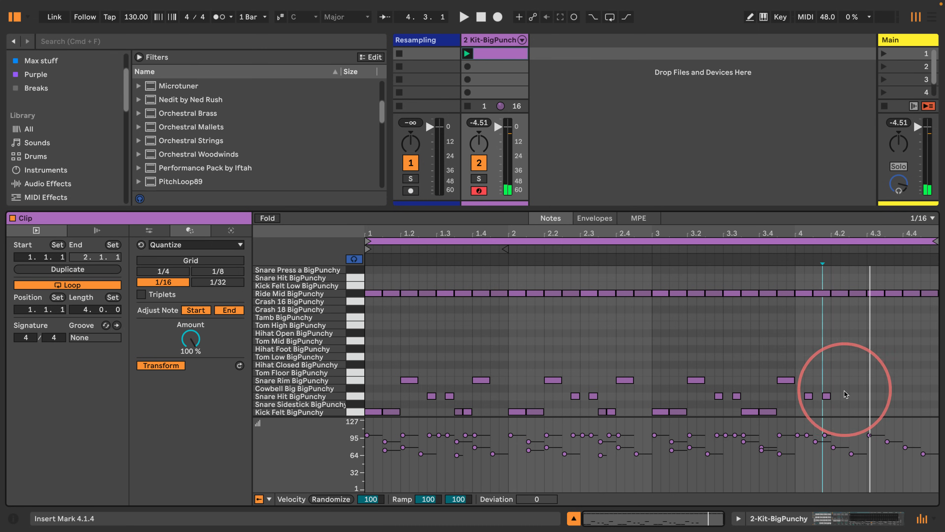
left_click(826, 396)
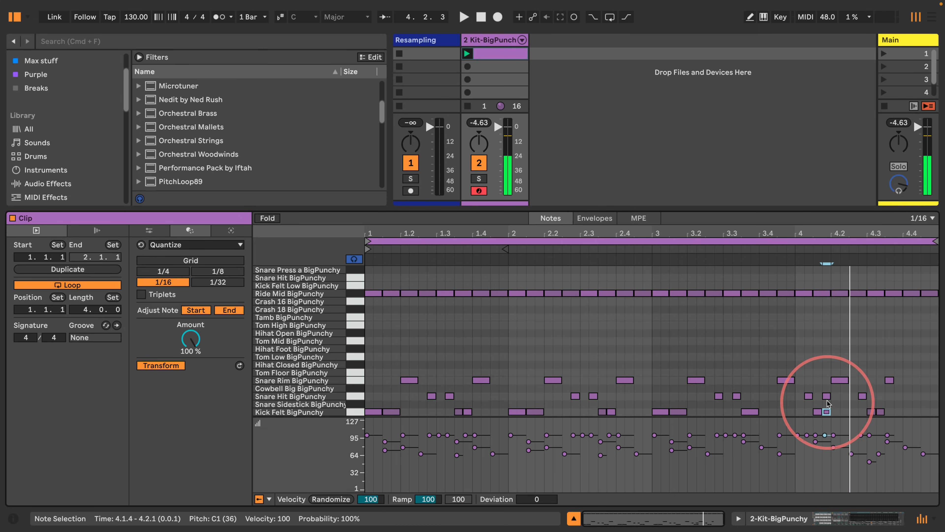
mouse_move(826, 397)
left_mouse_down()
mouse_move(815, 471)
mouse_move(816, 457)
left_mouse_up()
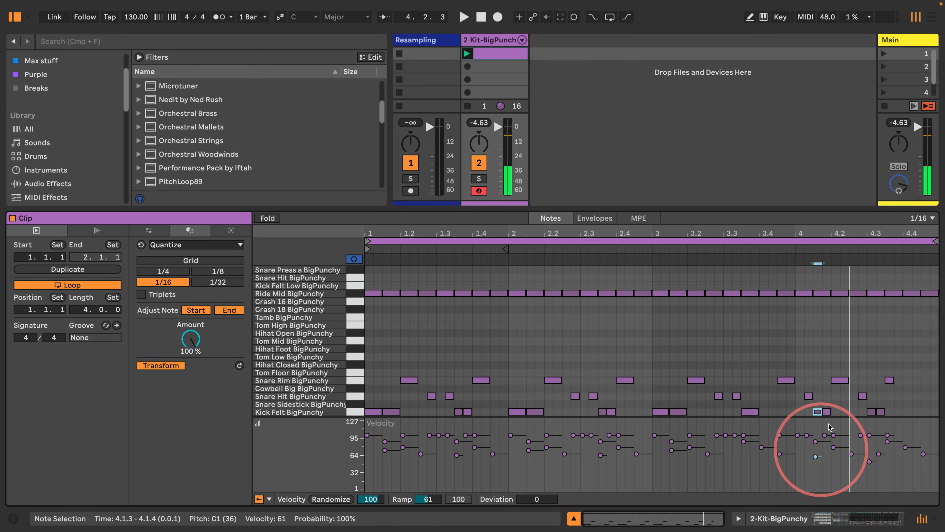
left_click(806, 356)
key("space")
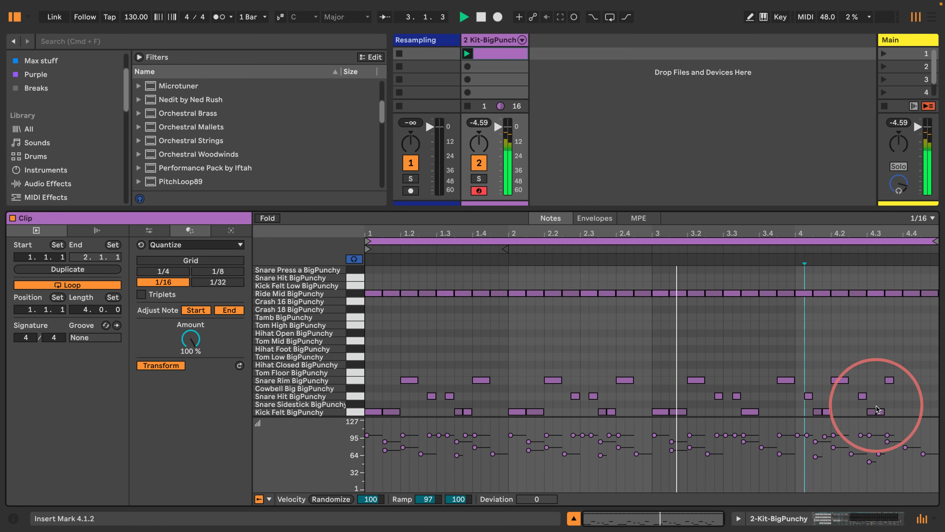
Step: Move the kick note at 4.3.2 up to Snare Hit and delete the kick note at 4.3.1
left_click_drag(882, 412, 884, 396)
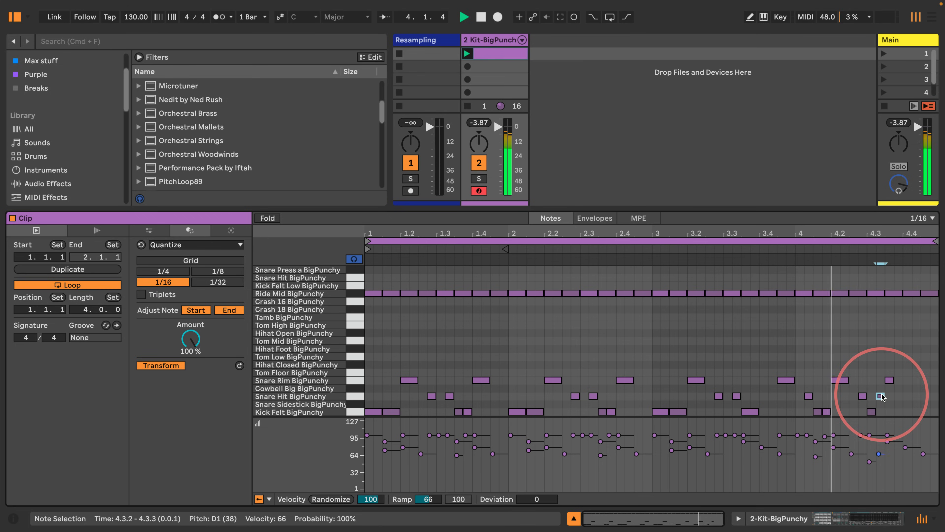
left_click(873, 412)
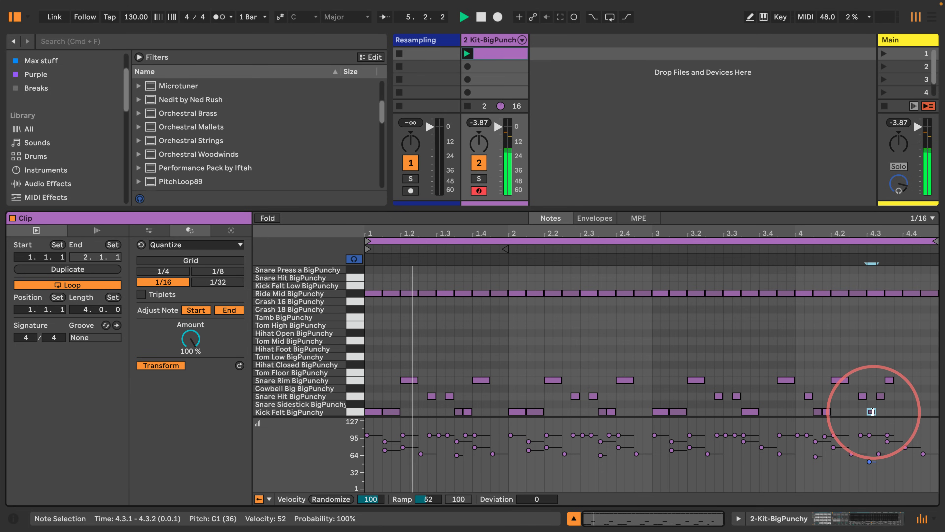
double_click(872, 411)
Step: Move the Snare Rim note at 4.3.3 down to Kick Felt and add a Snare Rim note at 4.4.3
left_click_drag(891, 382, 902, 411)
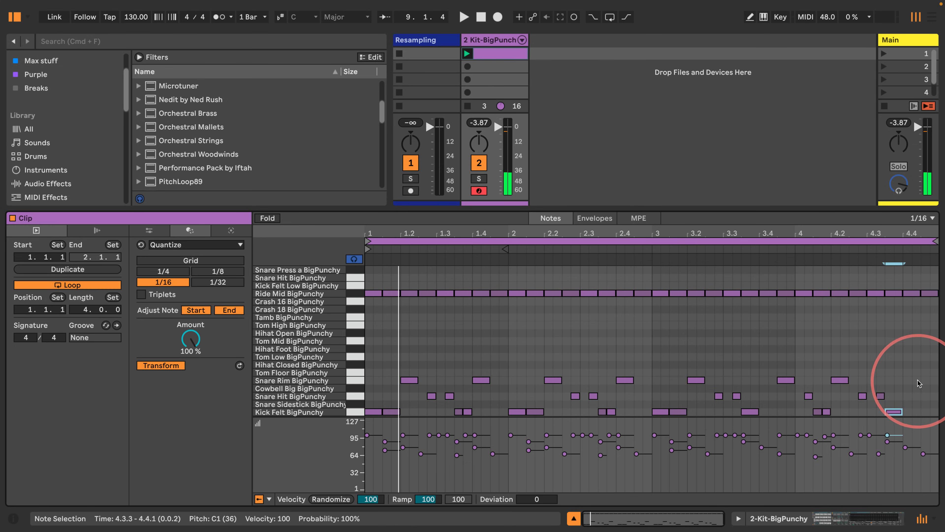
double_click(926, 380)
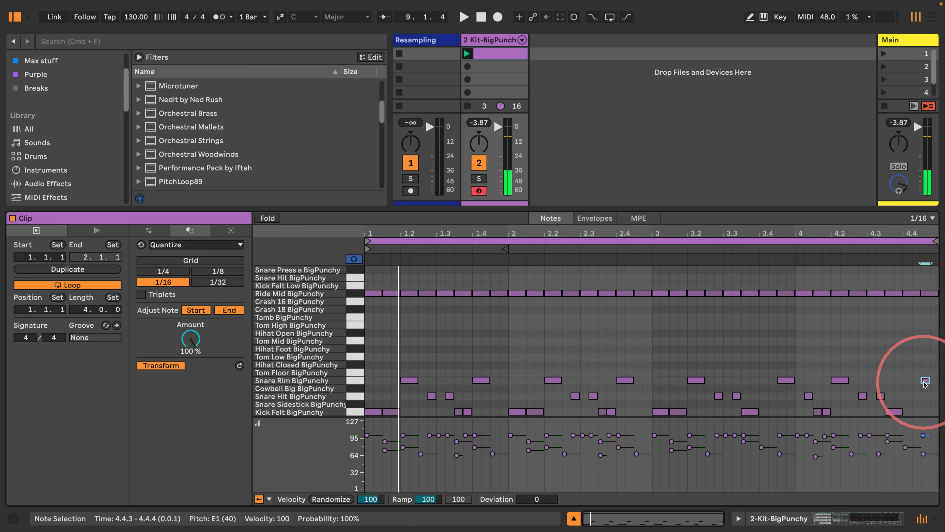
Step: Audition Crash 18 and add a Crash 18 BigPunchy note at 4.3.3 lengthened to the end of the clip
left_click(357, 311)
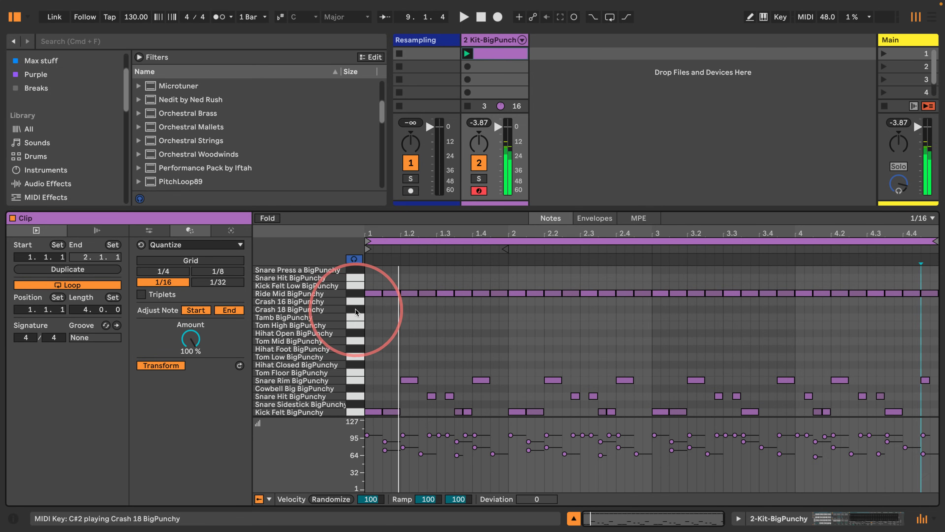
left_click(353, 302)
left_click(353, 311)
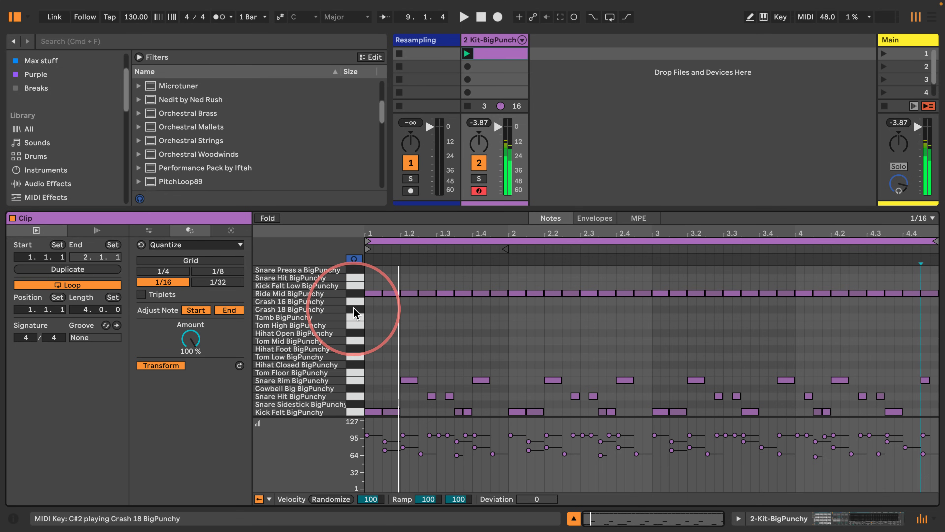
double_click(890, 309)
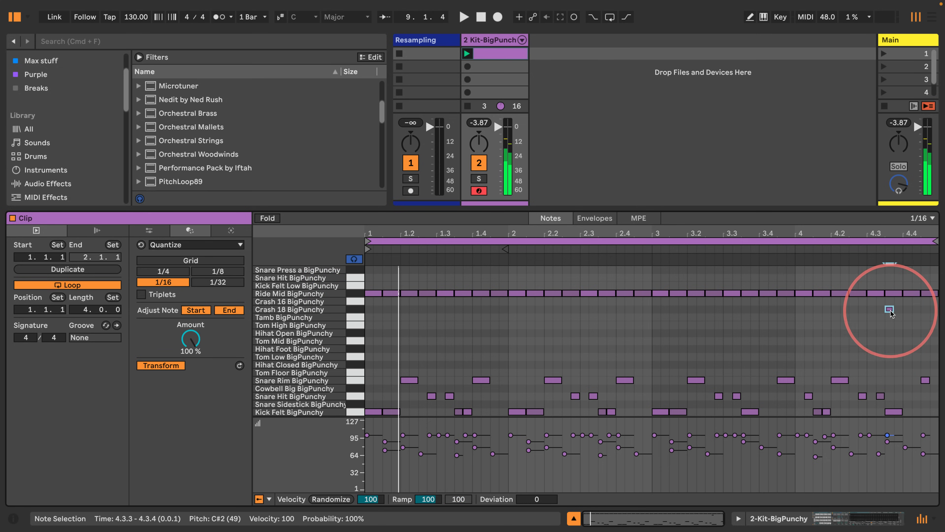
left_click_drag(891, 313, 937, 310)
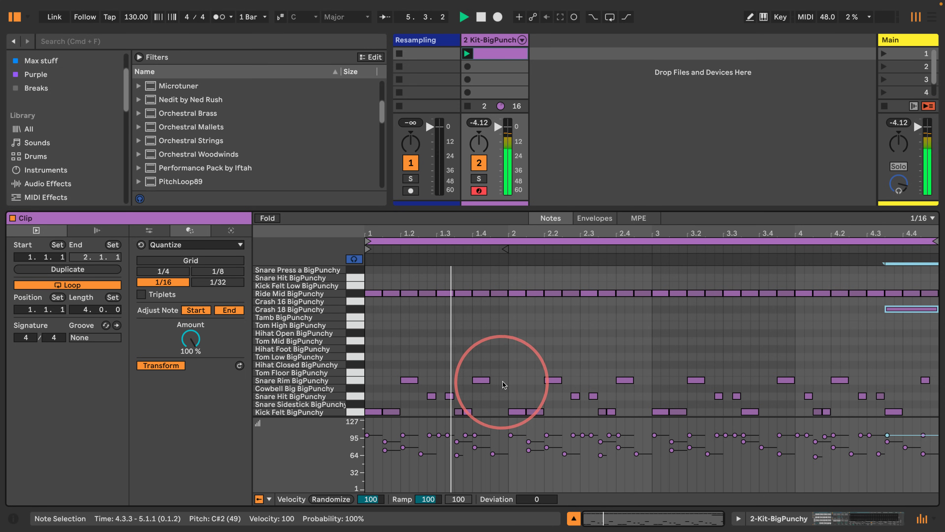
Step: Add Snare Hit notes at 1.4.4 and 2.4.4, try and remove one at 3.4.2, and play the clip
double_click(503, 396)
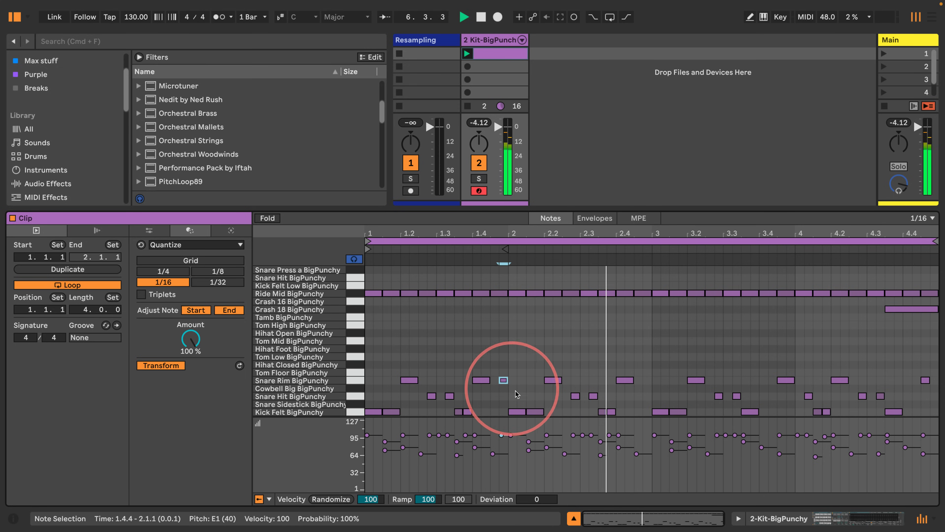
double_click(611, 396)
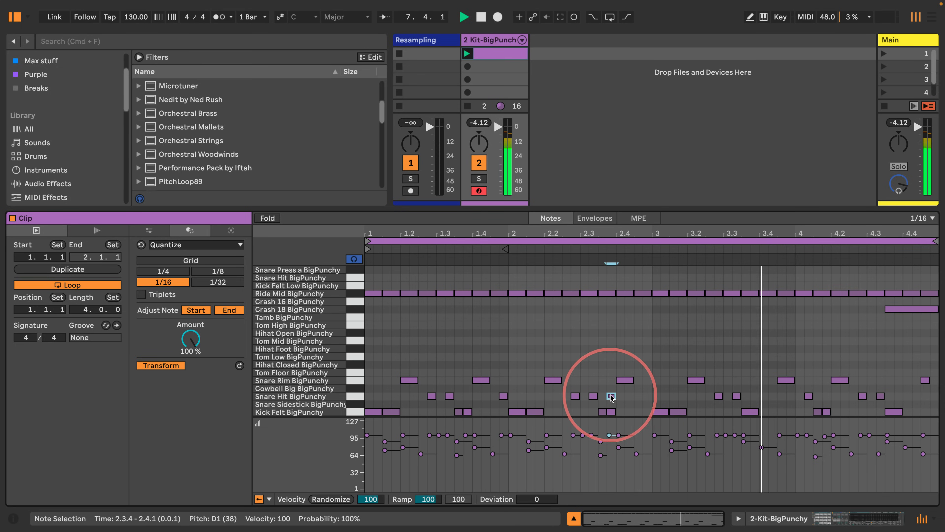
left_click_drag(612, 396, 647, 396)
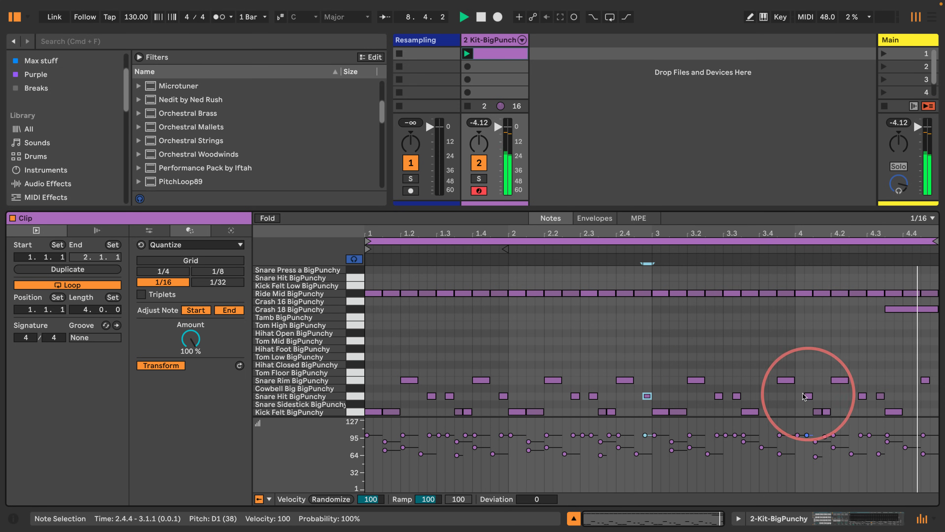
double_click(772, 396)
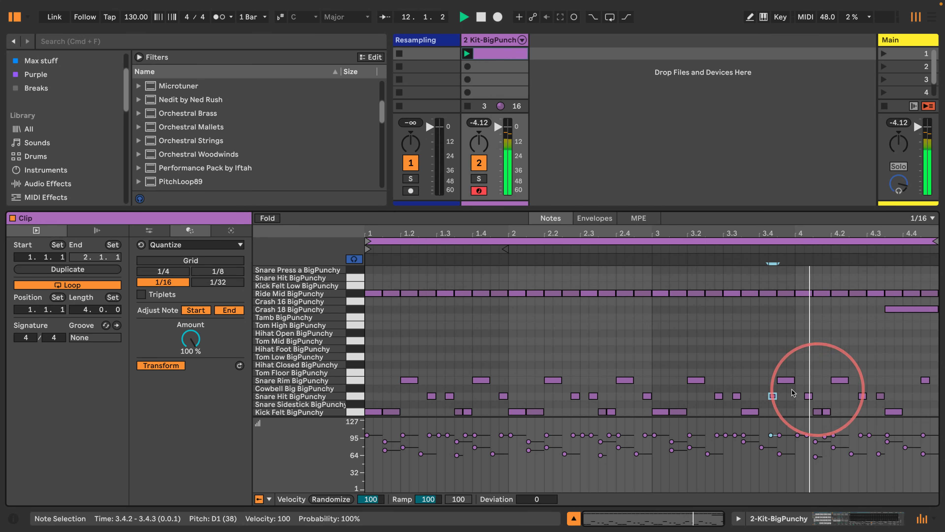
double_click(773, 396)
key("space")
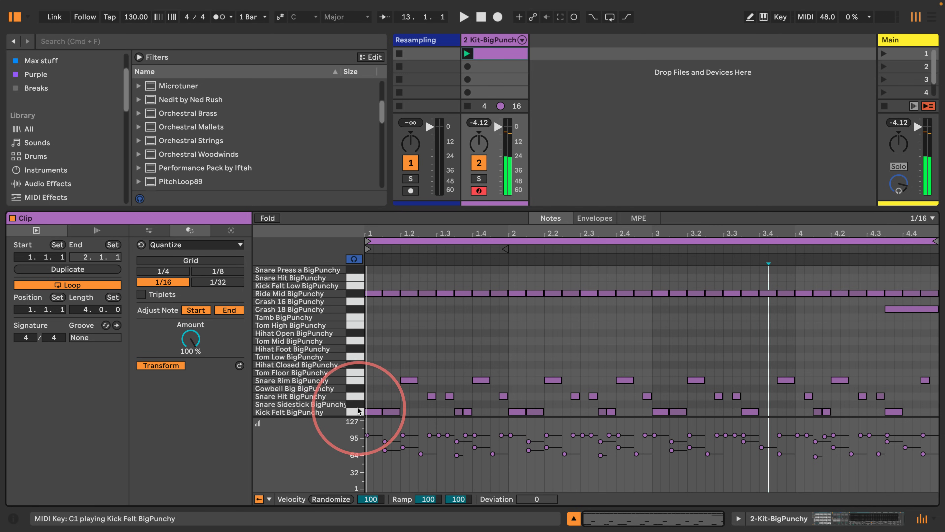
Step: Select all Snare Hit notes, lower their velocities to a 44–67 range, and play the clip
left_click(354, 398)
left_click_drag(430, 435, 429, 452)
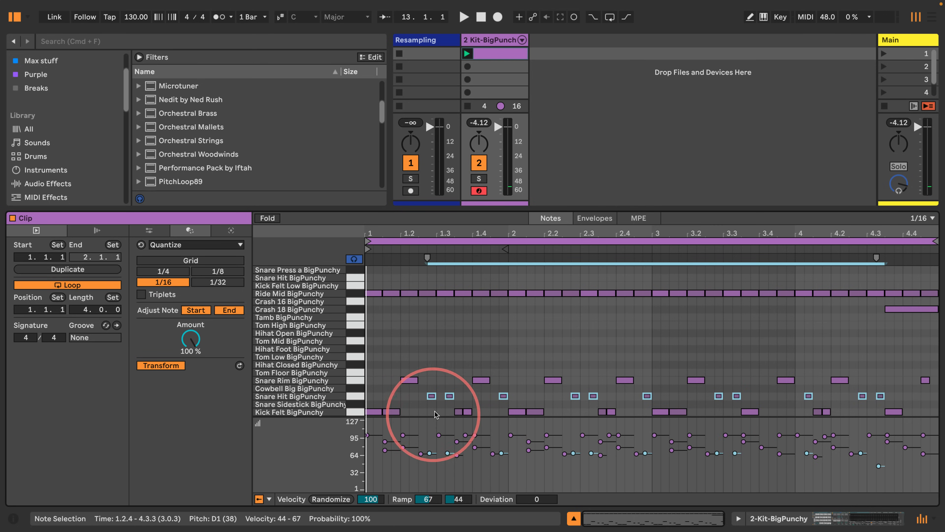
key("space")
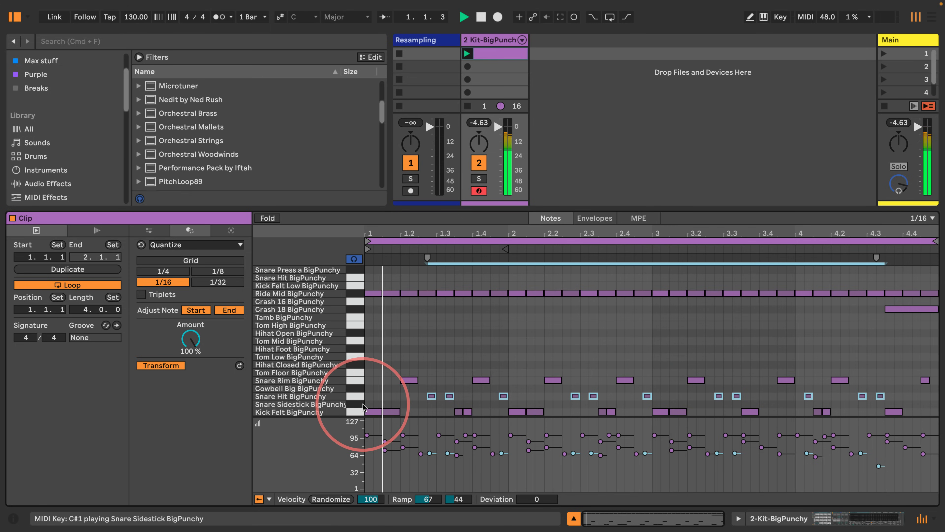
Step: Select all Snare Rim notes, raise their velocity to 119, and play the clip
left_click(355, 380)
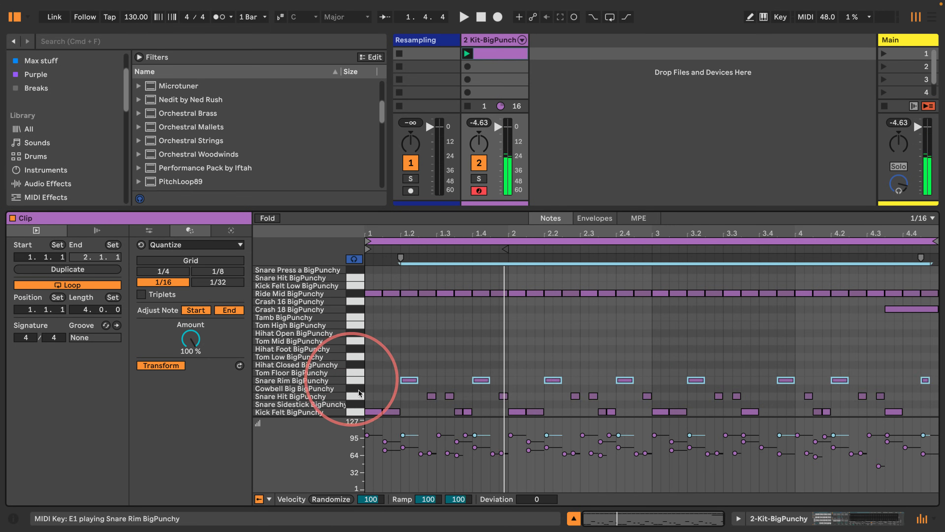
left_click_drag(403, 435, 403, 434)
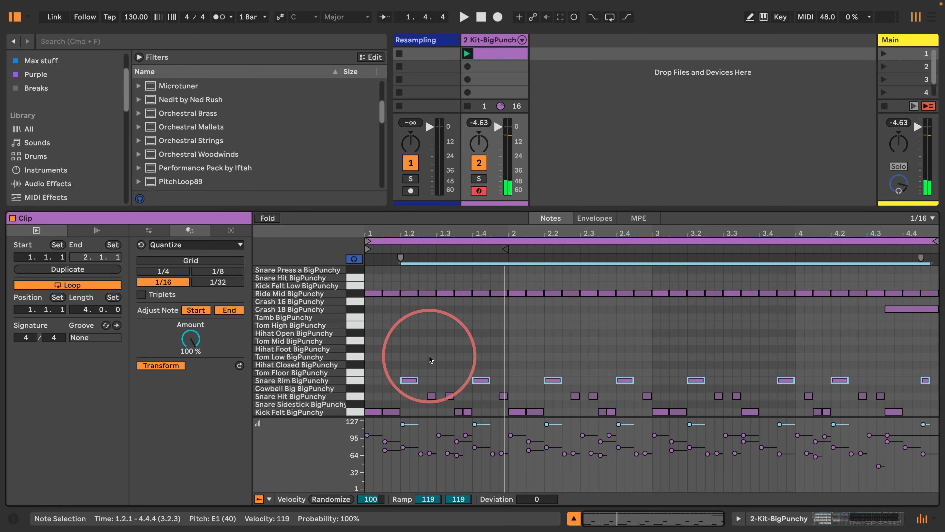
key("space")
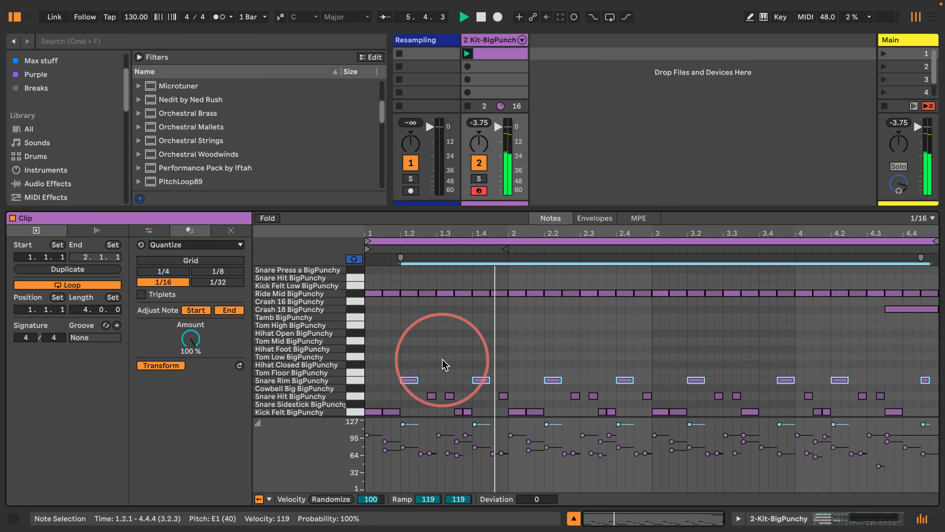
Step: Stop playback, add OTT after the drum rack, and group it into an Audio Effect Rack with its chain list shown
key("space")
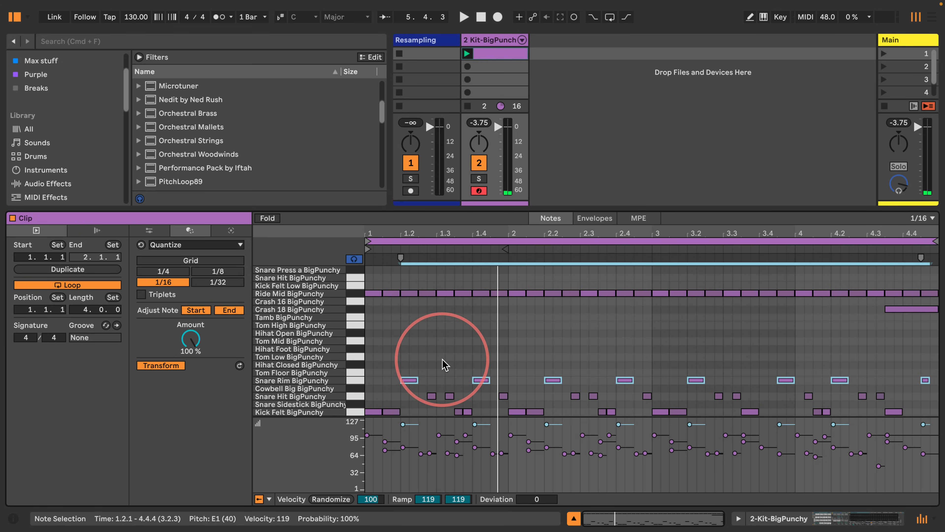
mouse_move(18, 1)
left_click(53, 6)
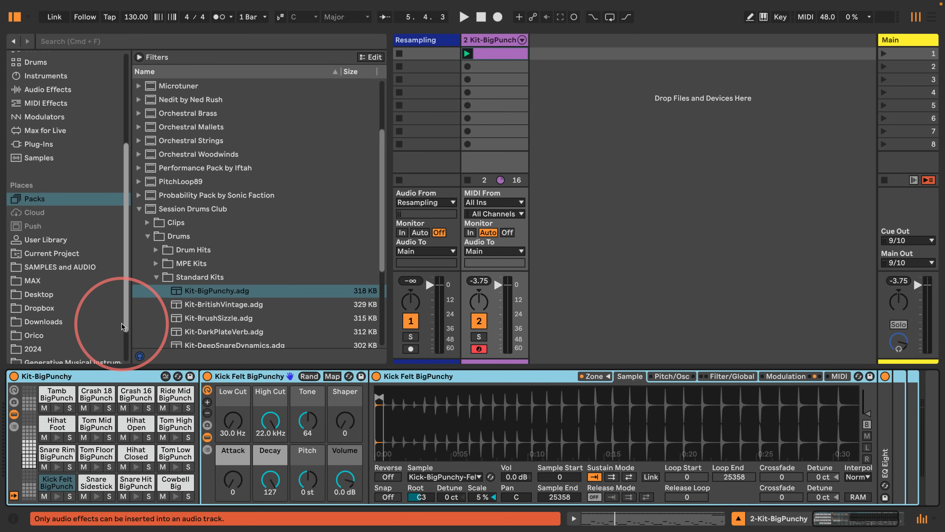
left_click(498, 54)
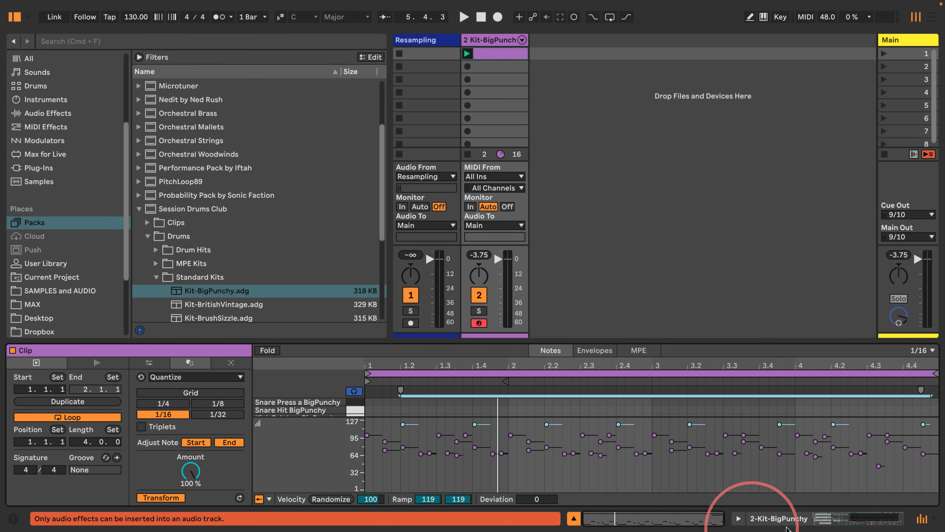
left_click(763, 521)
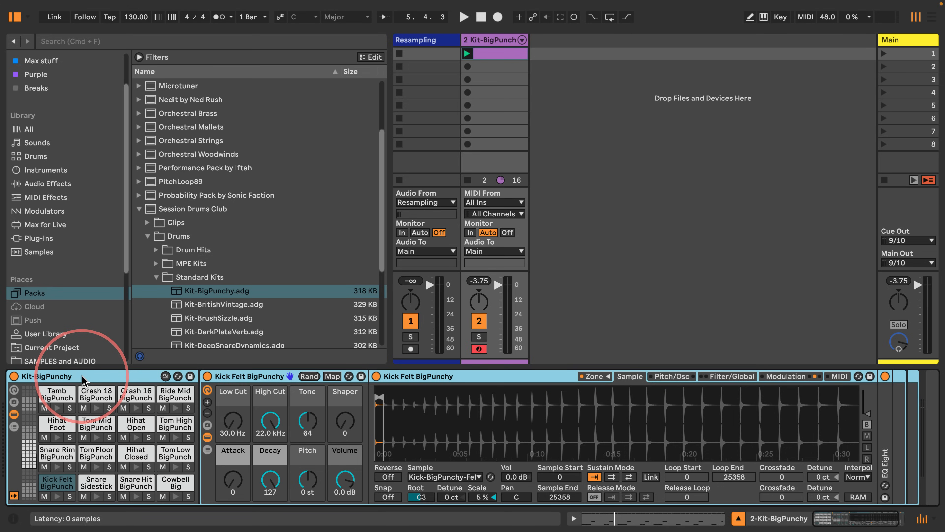
left_click_drag(84, 379, 907, 401)
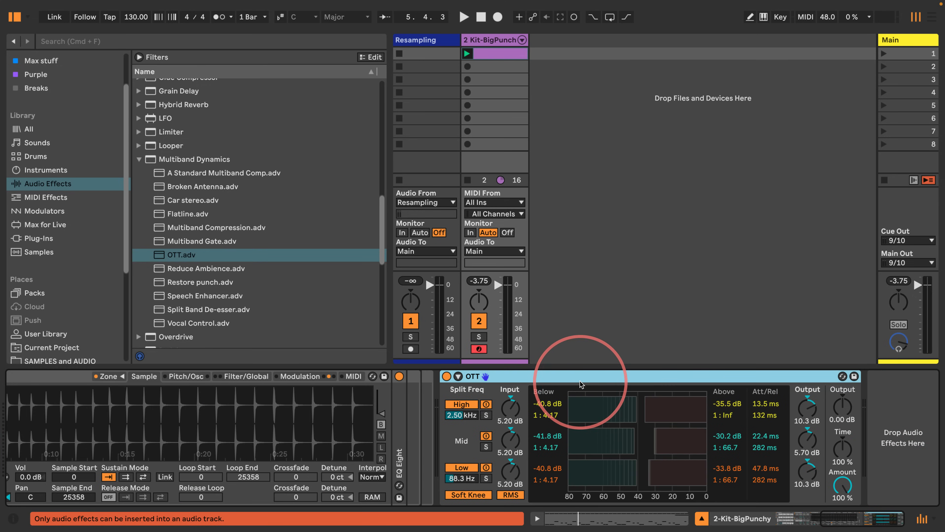
right_click(579, 380)
left_click(610, 286)
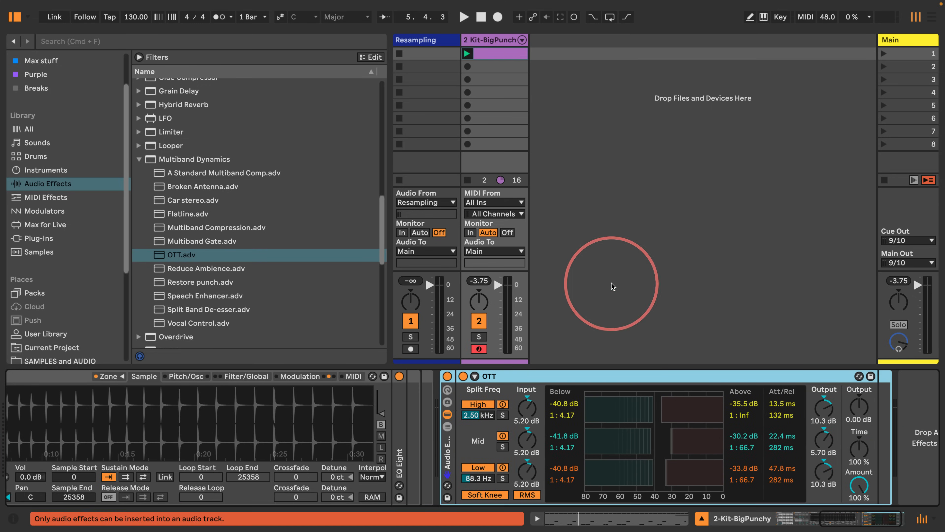
left_click(448, 427)
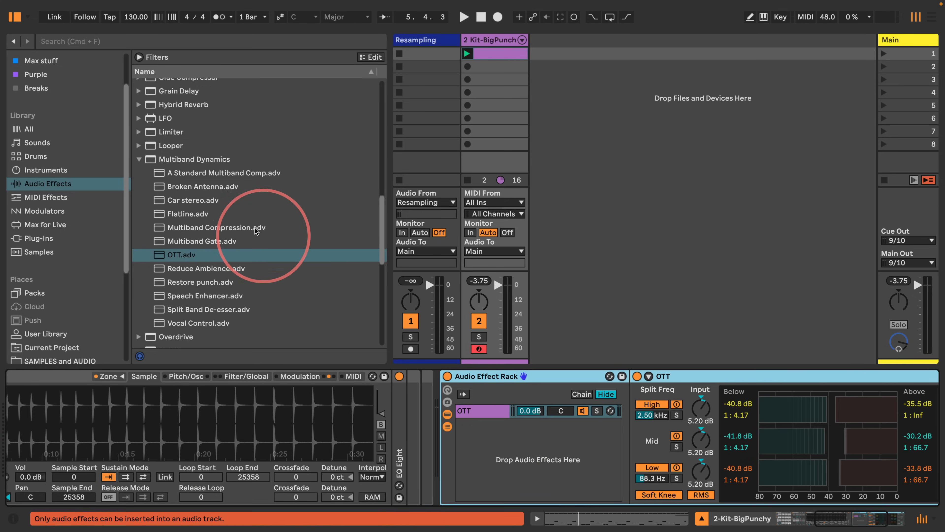
Step: Add Drum Buss as a second parallel chain in the rack and place a Limiter after the rack
left_click(139, 159)
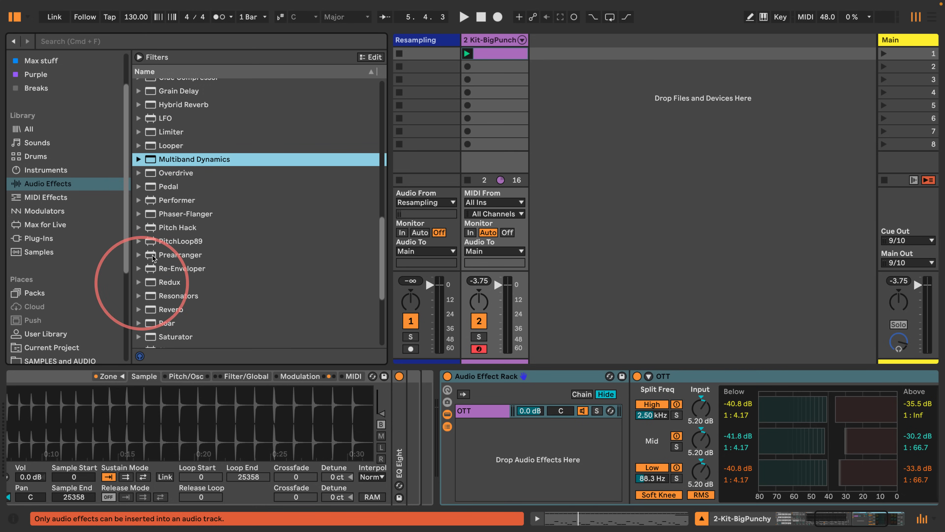
scroll(164, 215, "up", 5)
scroll(131, 159, "up", 1)
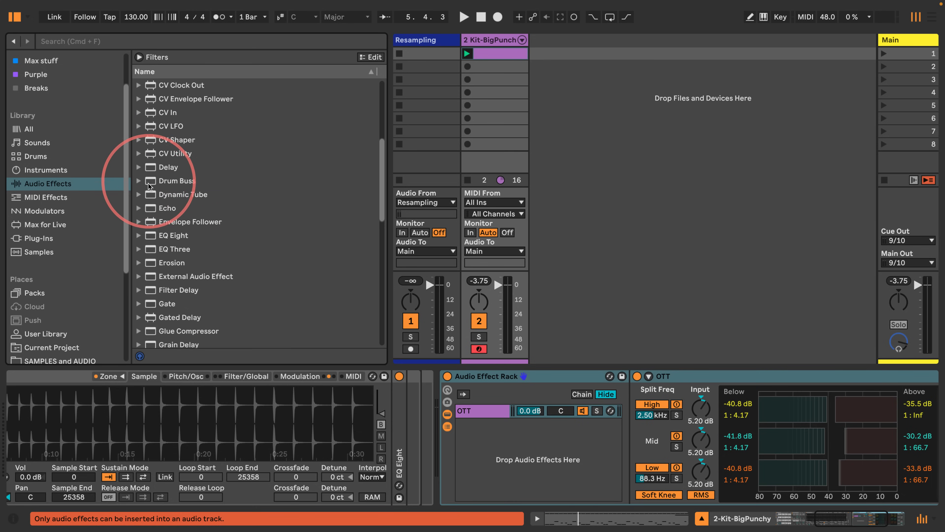
left_click_drag(171, 181, 490, 425)
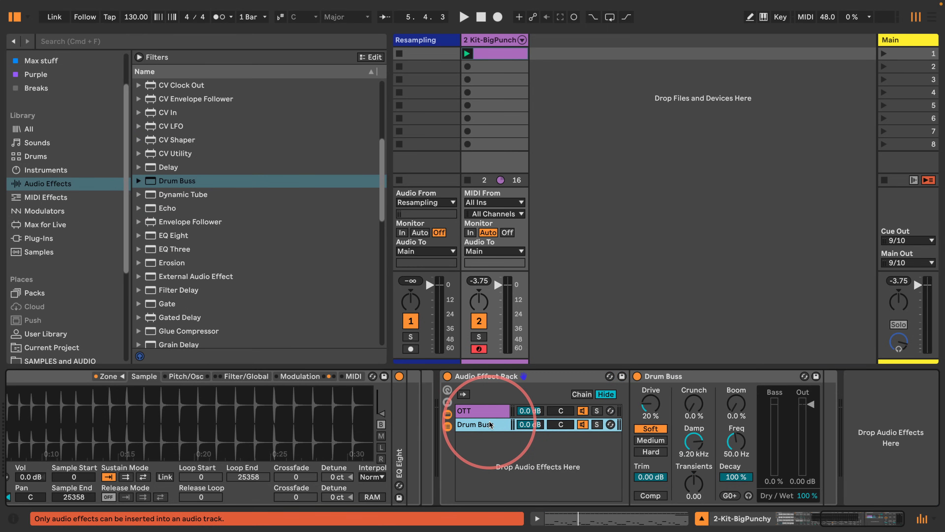
scroll(233, 263, "down", 2)
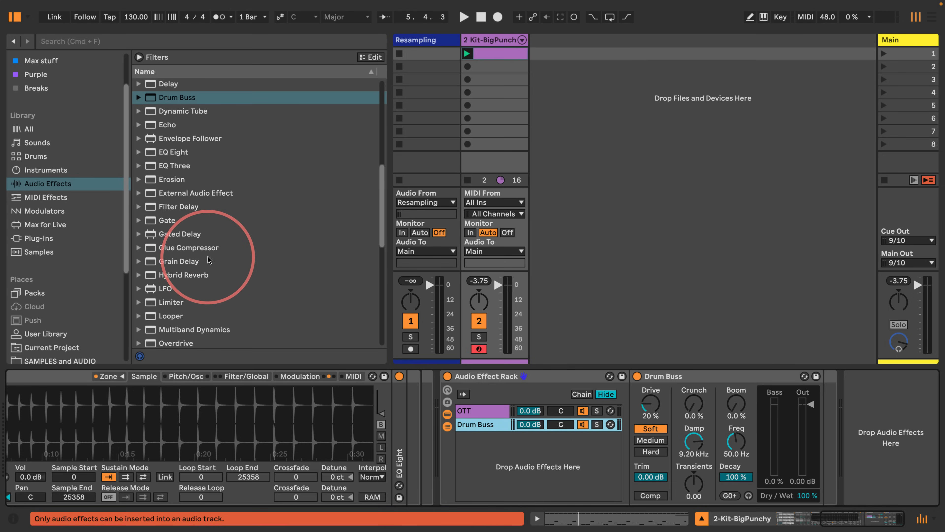
left_click_drag(169, 297, 856, 402)
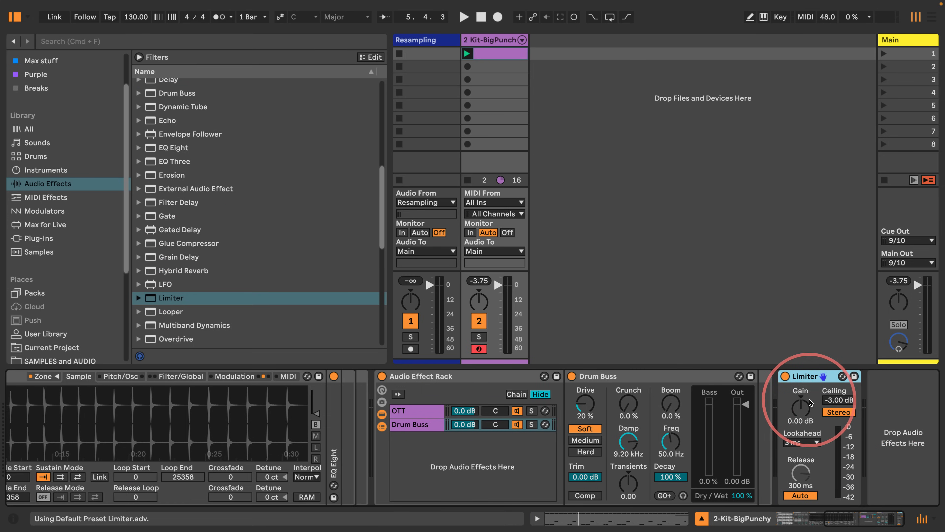
Step: Solo the OTT and Drum Buss chains in turn while playing the clip to compare them
left_click(532, 410)
key("space")
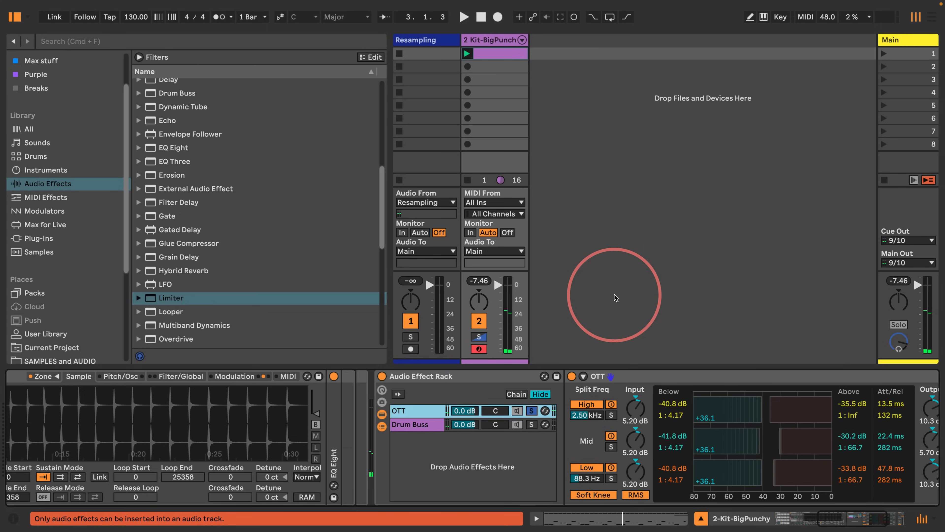
key("space")
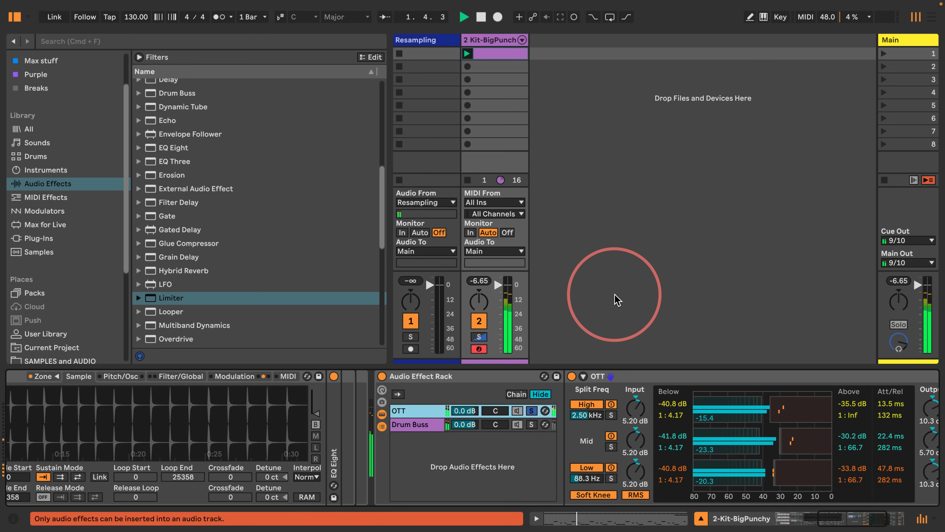
key("space")
left_click(531, 411)
left_click(531, 426)
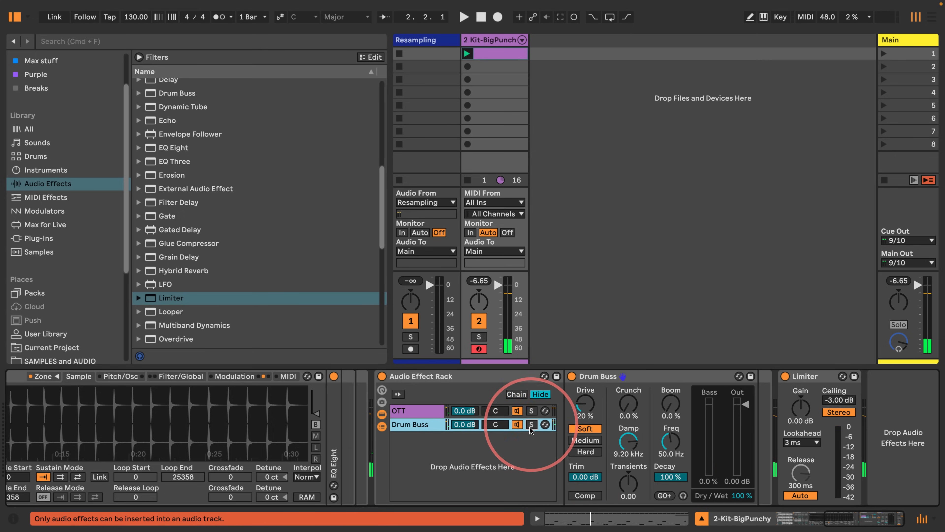
left_click(531, 425)
key("space")
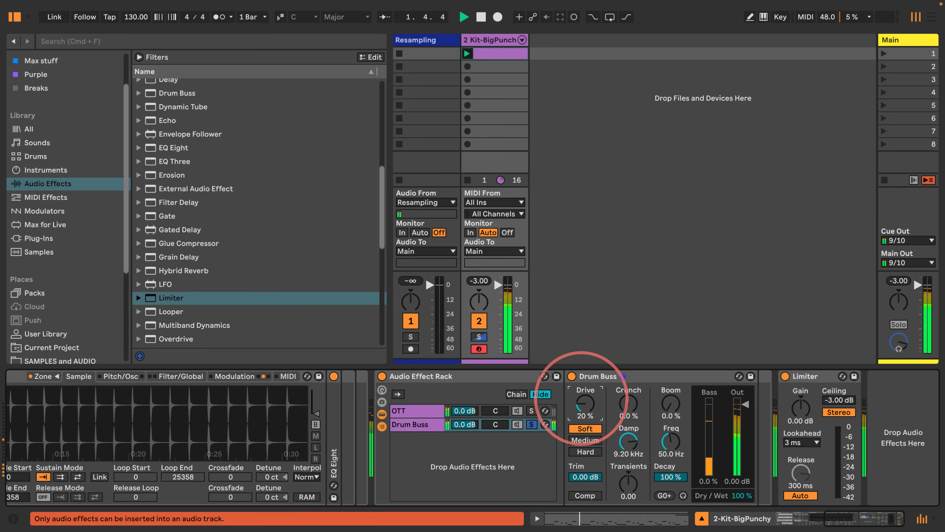
Step: Set the Drum Buss Drive to 0% and Transients to -0.25
left_click_drag(581, 398, 582, 406)
left_click_drag(626, 490, 625, 501)
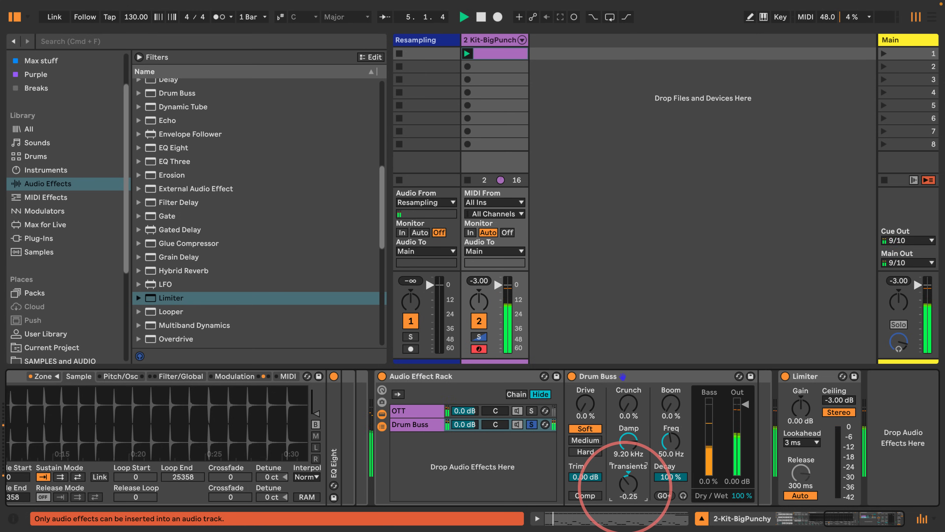
left_click_drag(626, 488, 612, 338)
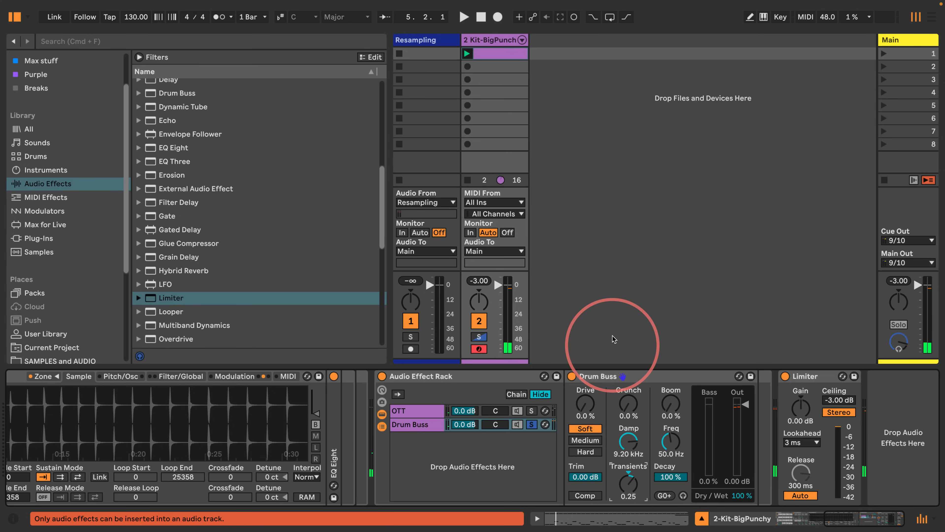
left_click_drag(629, 486, 630, 518)
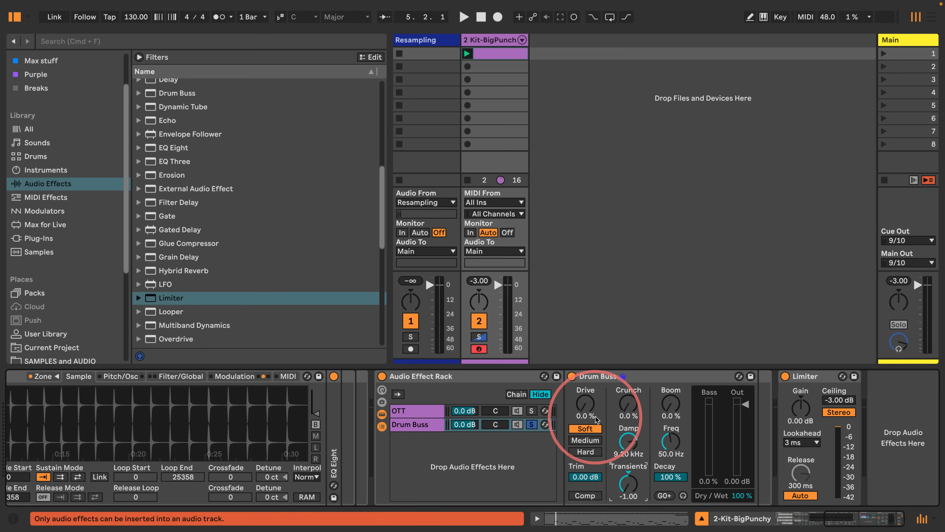
type("-0.25")
key("Return")
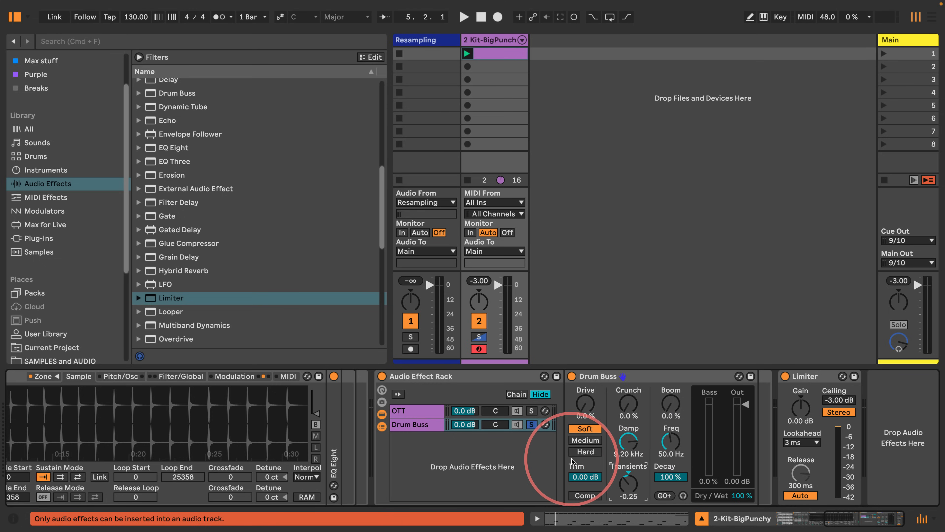
Step: Play the clip while soloing and selecting each rack chain to compare OTT against Drum Buss
left_click(417, 411)
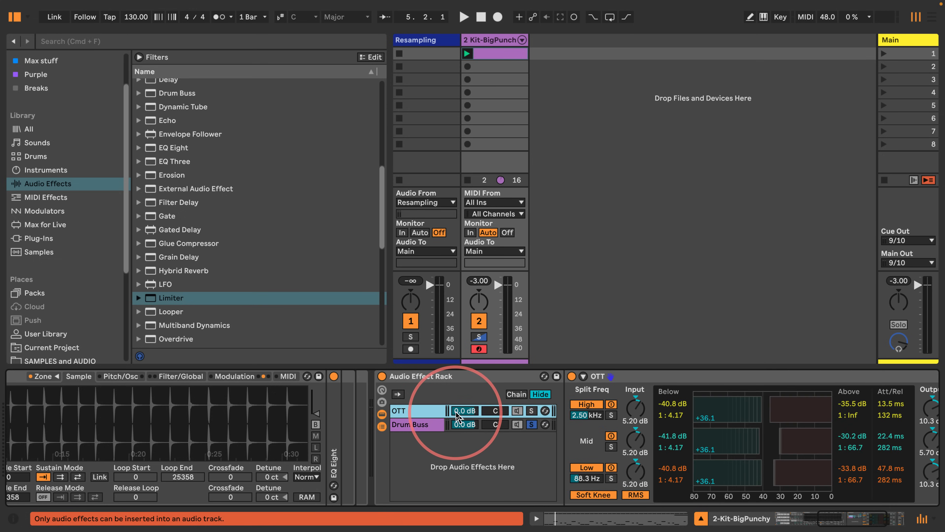
left_click(531, 424)
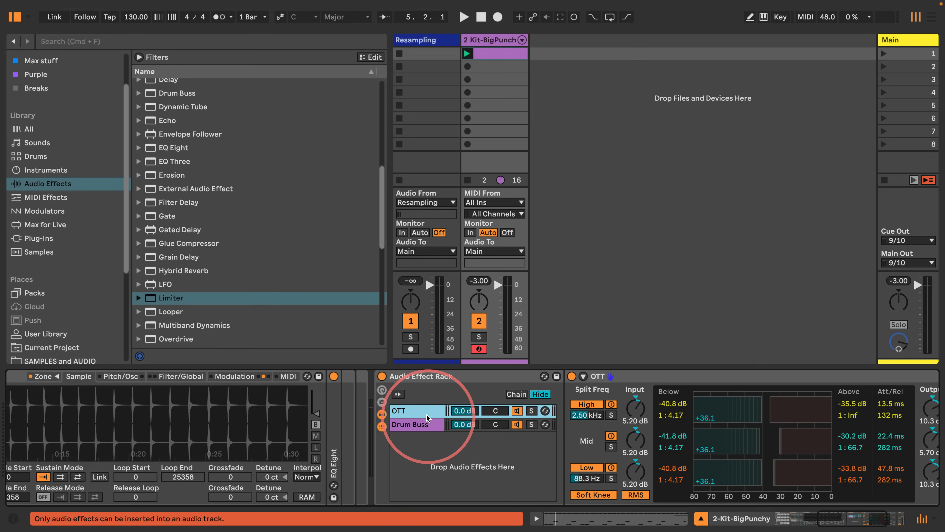
key("space")
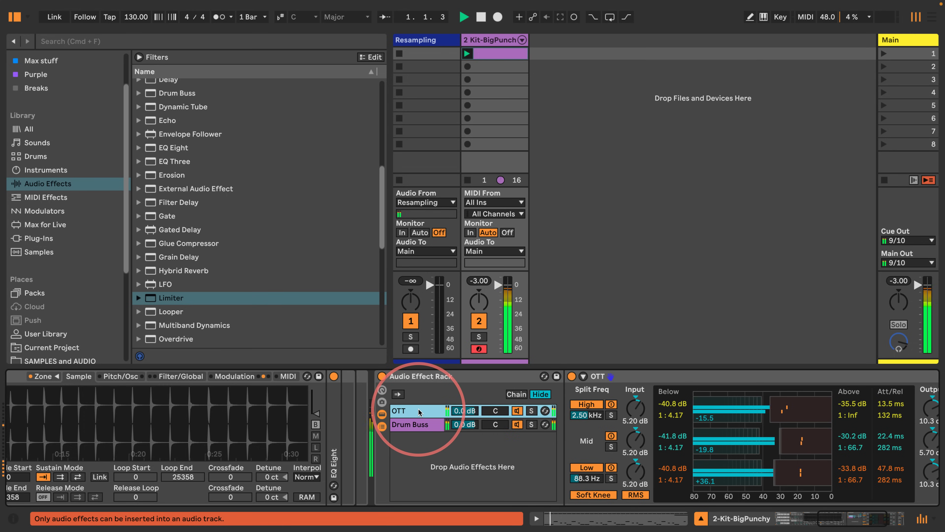
key("Return")
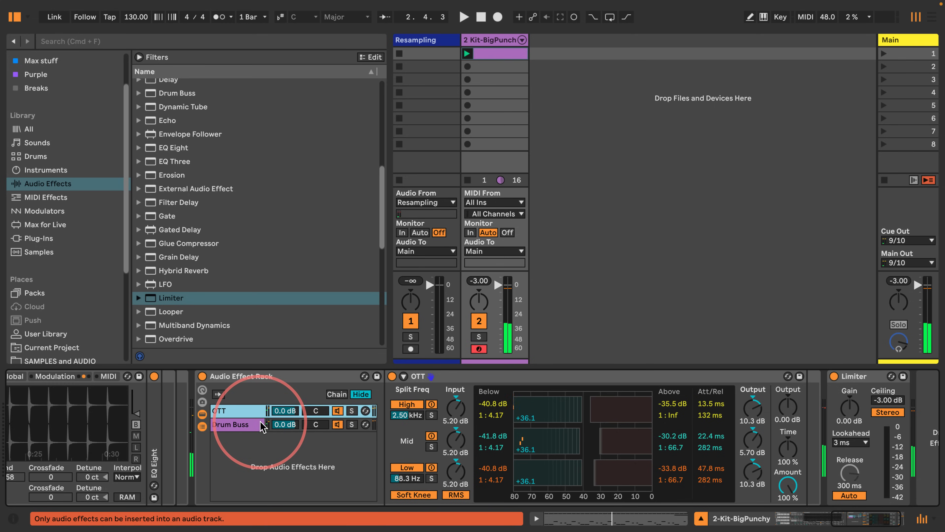
left_click(352, 410)
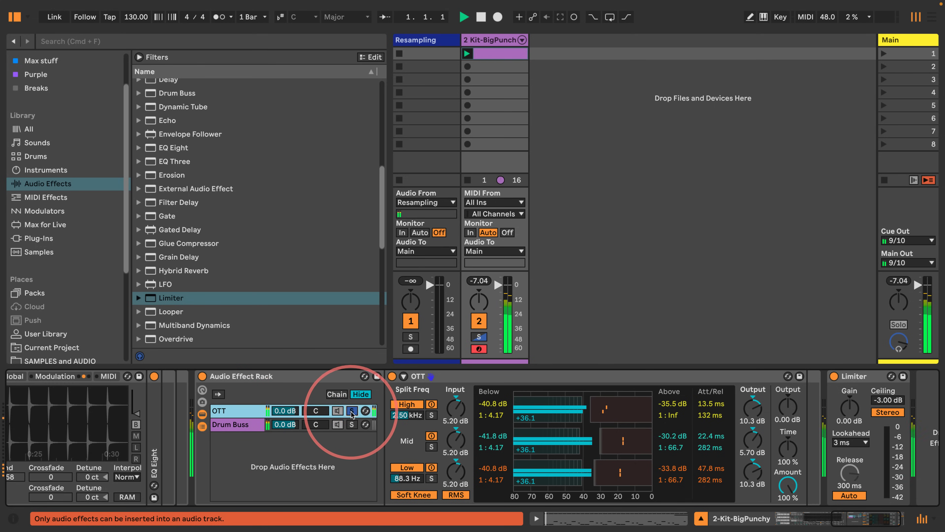
left_click(352, 424)
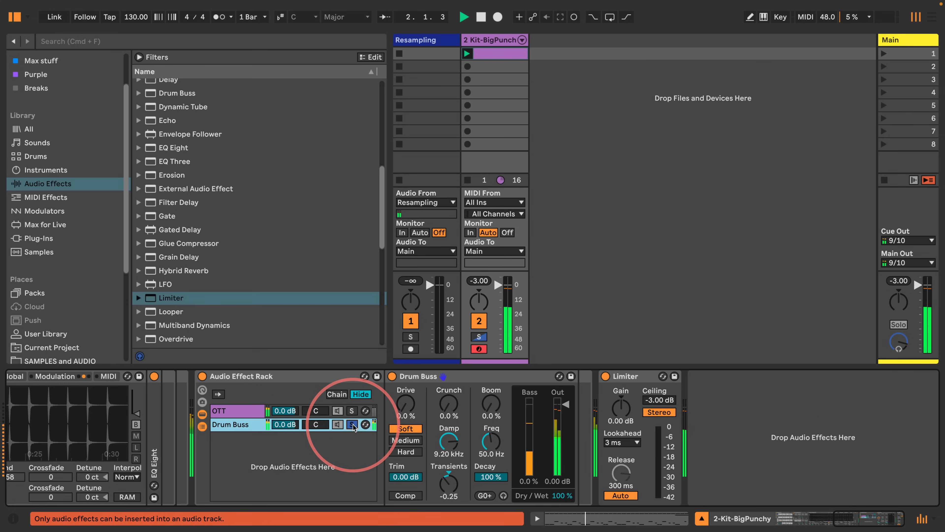
left_click(352, 424)
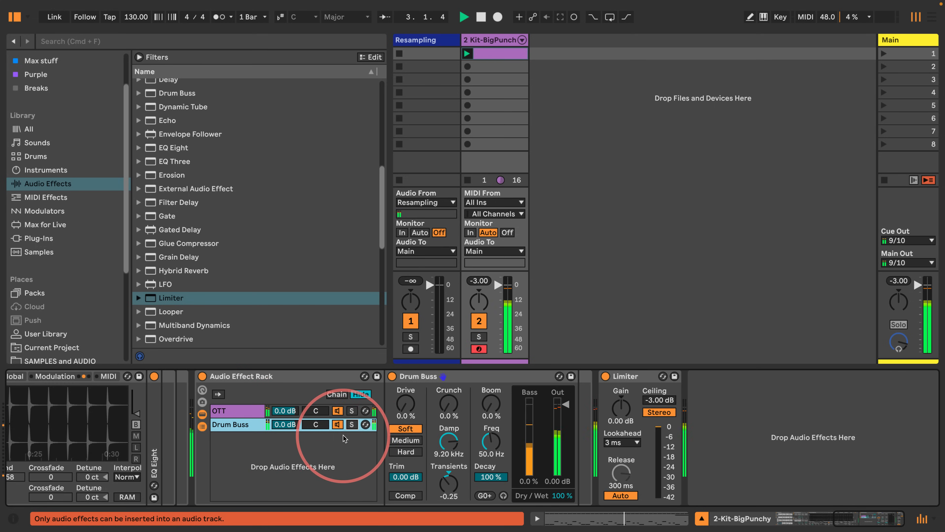
left_click(228, 412)
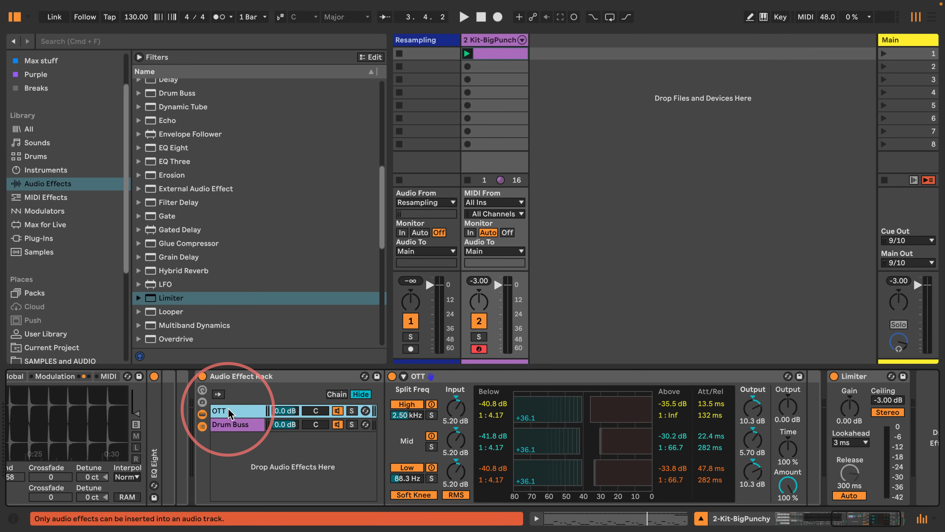
left_click(232, 427)
Step: Add an Align Delay after Drum Buss in the Drum Buss chain
scroll(243, 211, "up", 10)
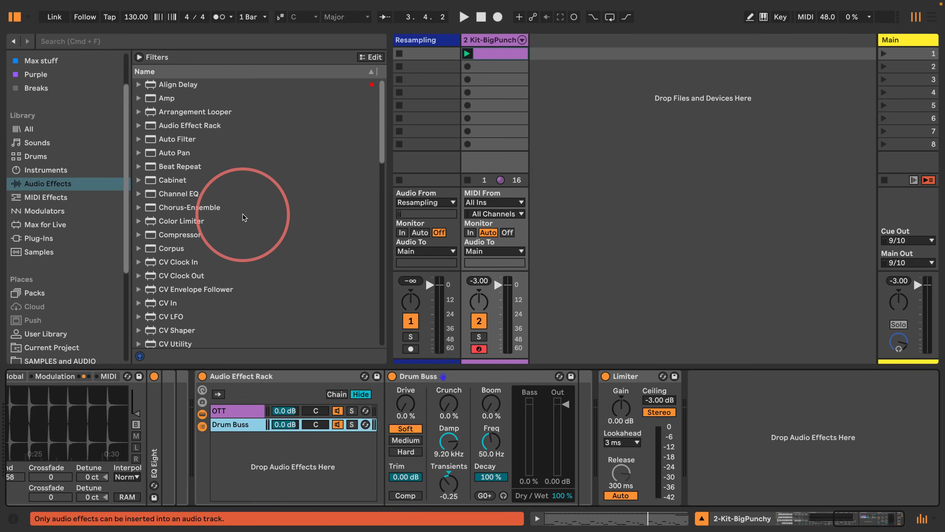
left_click_drag(149, 87, 576, 402)
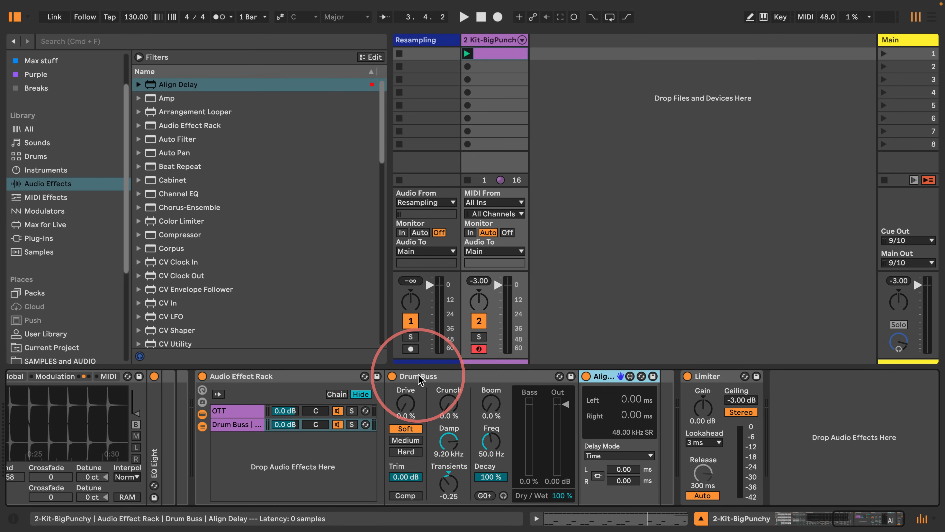
left_click(233, 411)
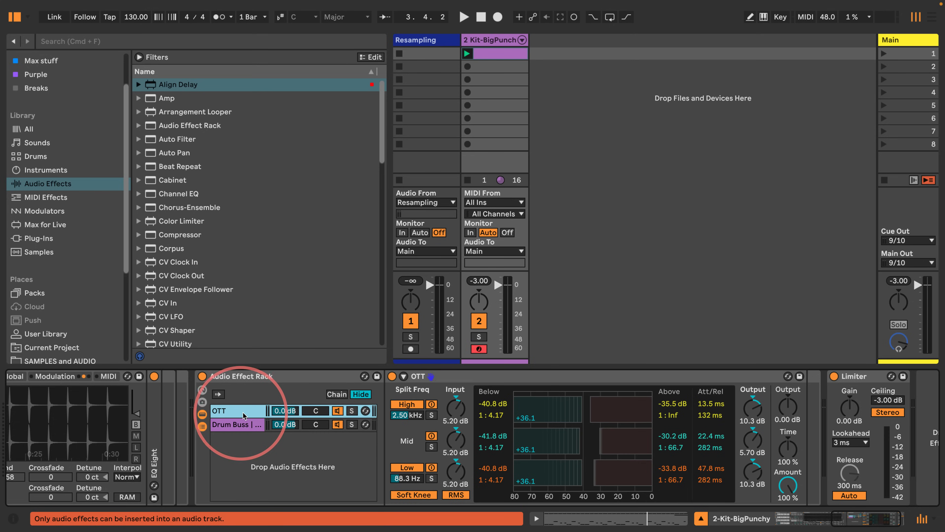
left_click(245, 423)
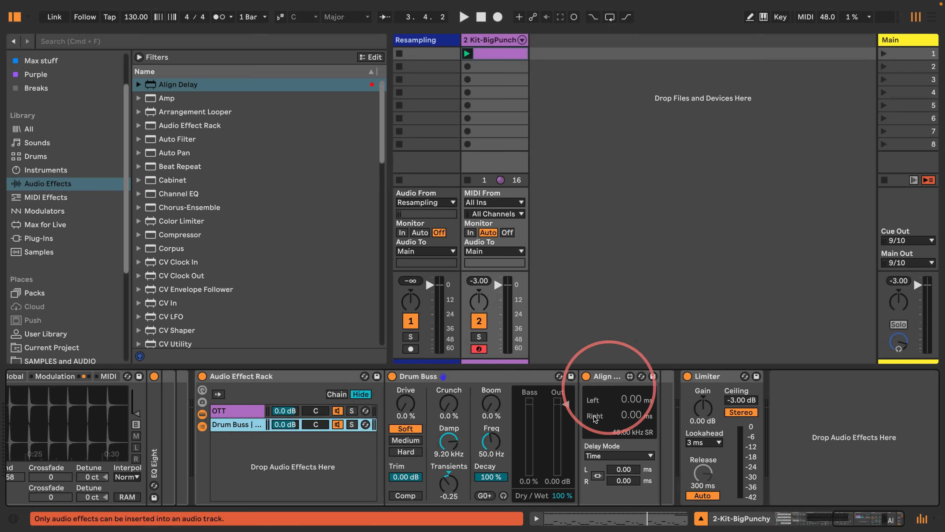
Step: Switch Align Delay to Samples mode, delay both channels by 6 samples, and play the clip
left_click(621, 455)
left_click(617, 474)
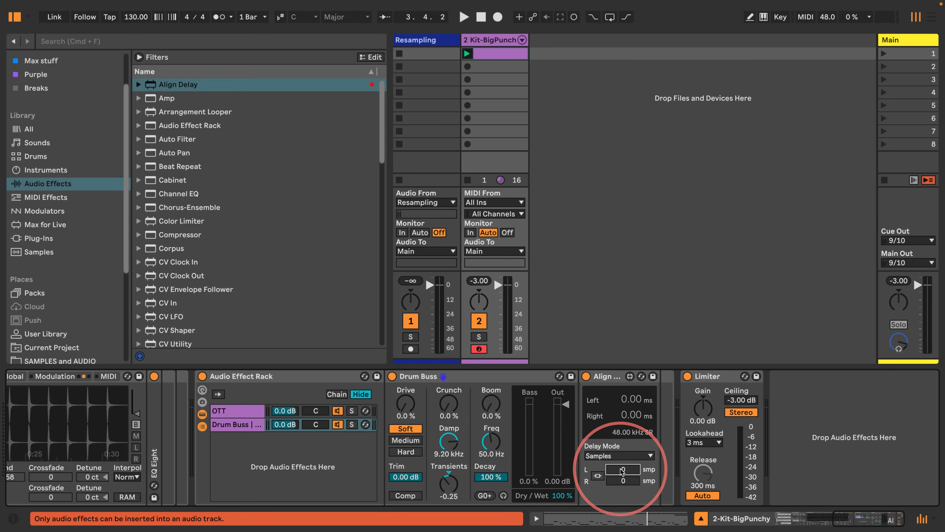
left_click_drag(622, 471, 621, 466)
key("Return")
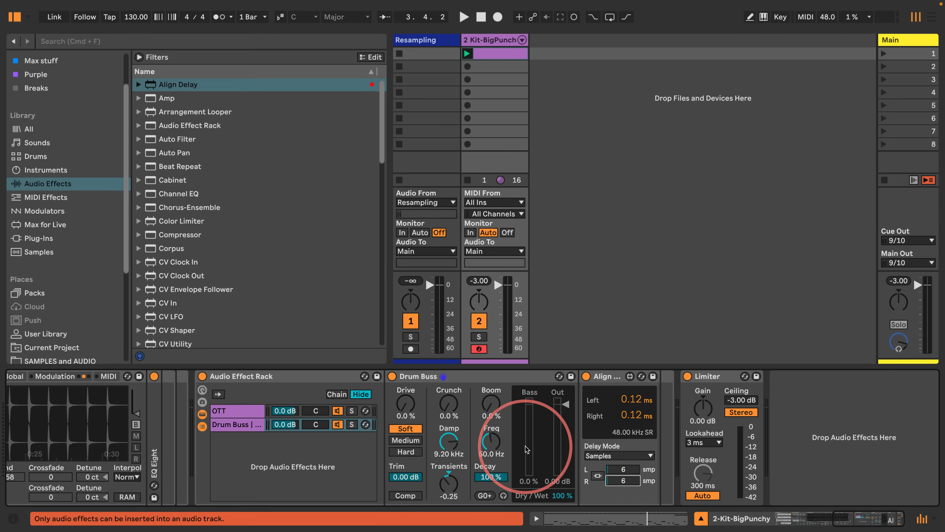
key("space")
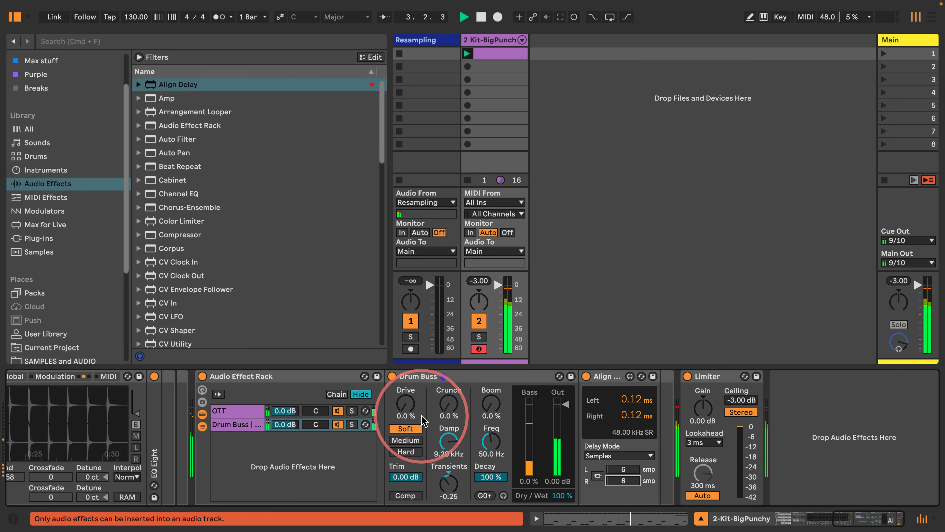
Step: Try delaying both Align Delay channels by 7 samples, then set both channels back to 6 samples
key("space")
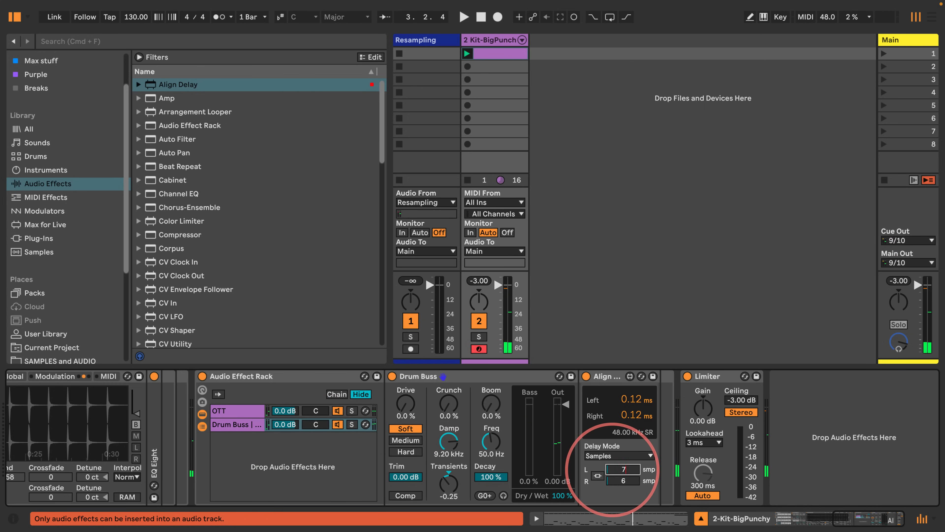
key("Return")
key("space")
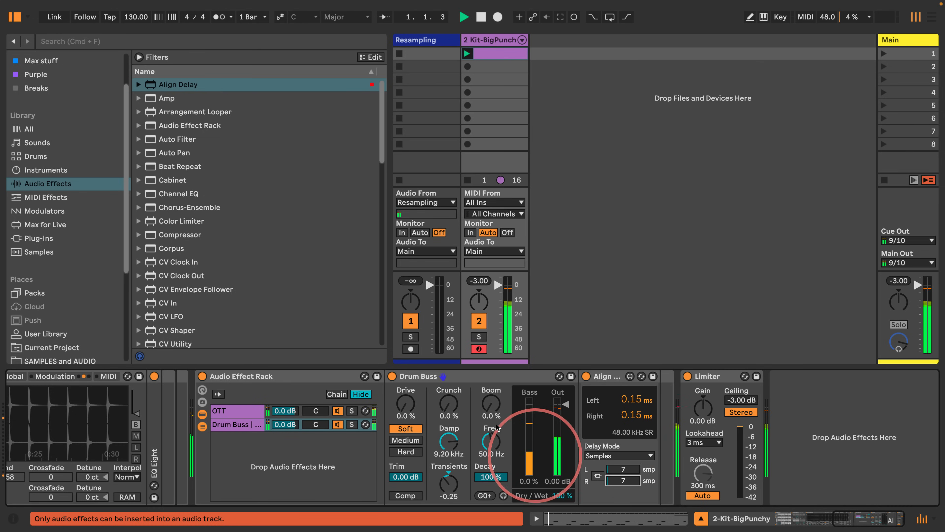
left_click(616, 468)
type("6")
key("Return")
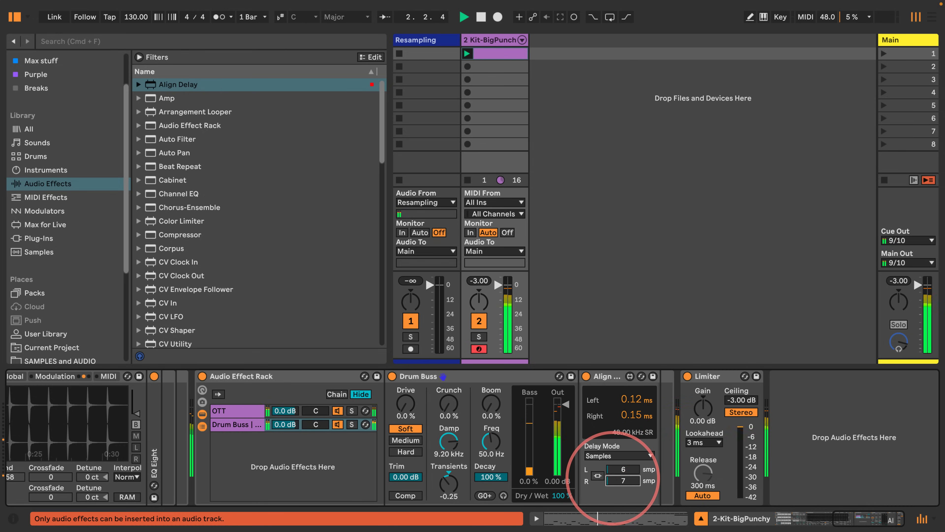
left_click_drag(613, 477, 613, 481)
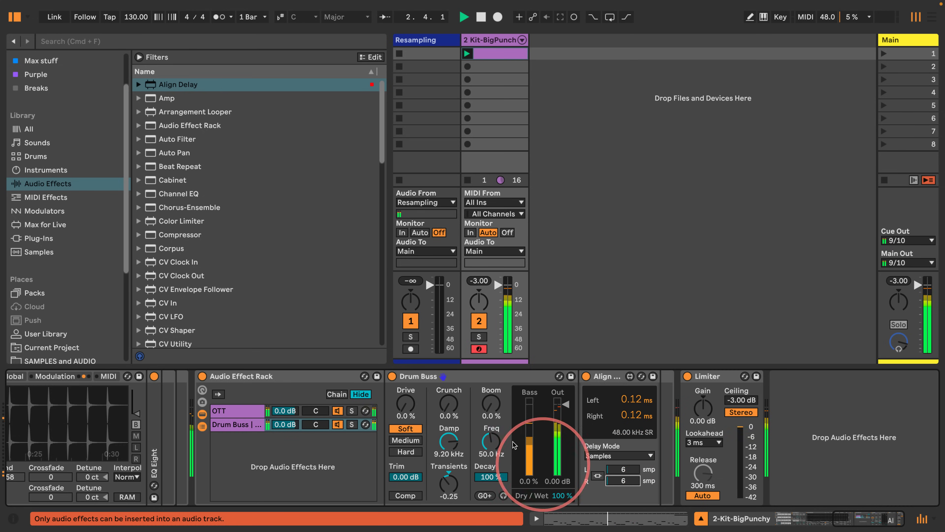
Step: Bypass and re-enable the Align Delay while the beat plays to compare, then stop playback
left_click(587, 377)
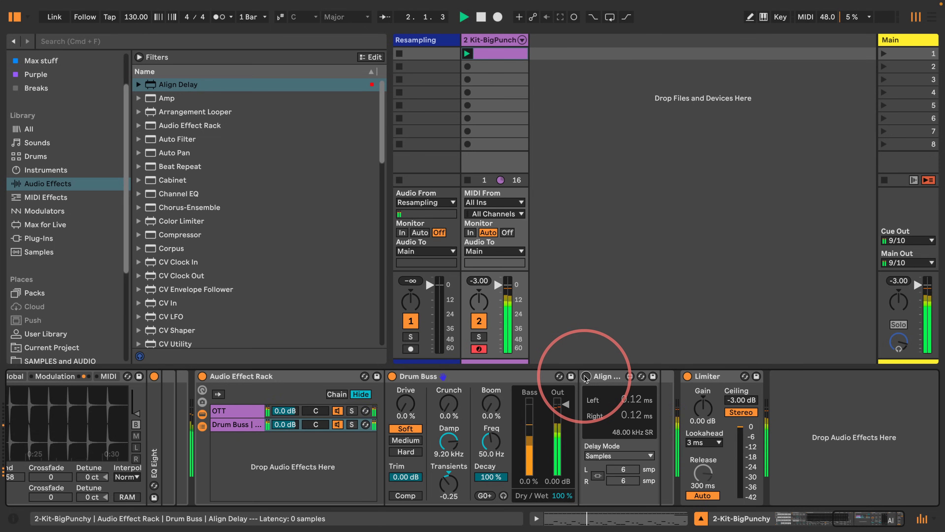
left_click(586, 377)
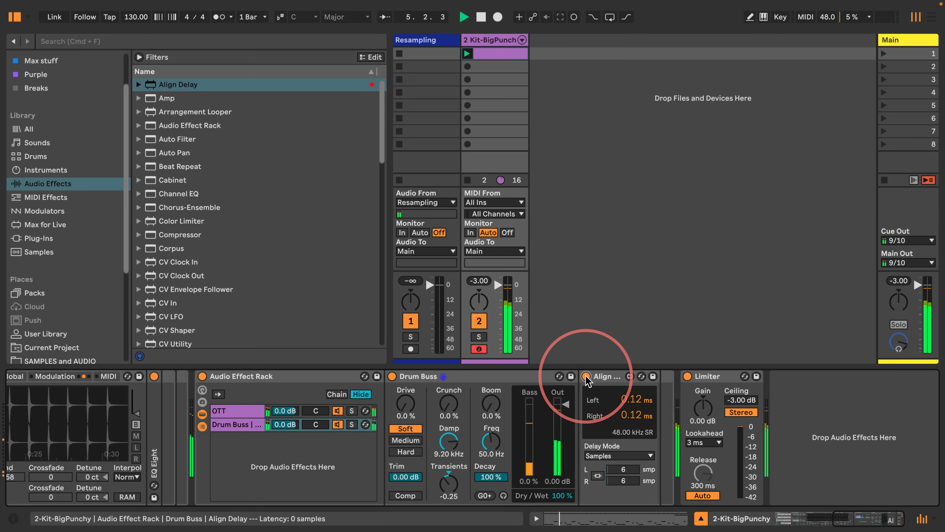
key("space")
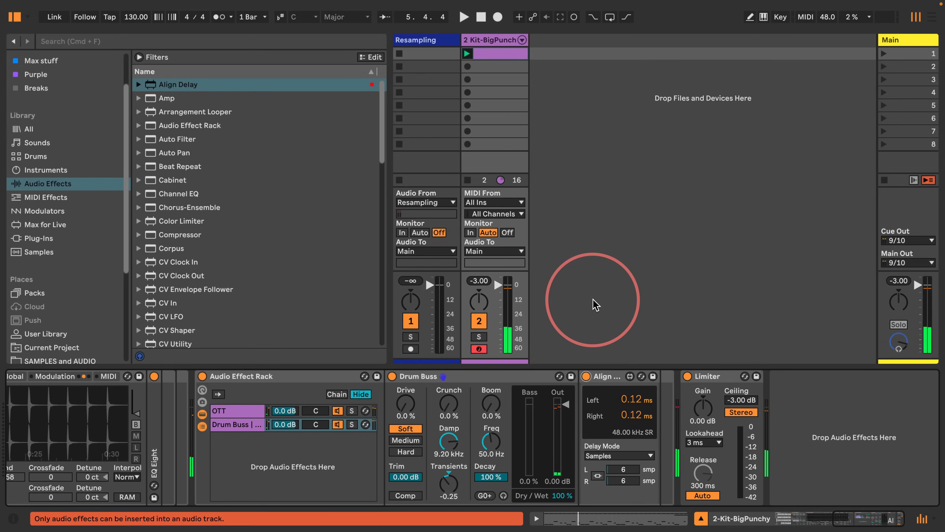
Step: Rename the Resampling track to Session Breaks
left_click(436, 41)
key("super+r")
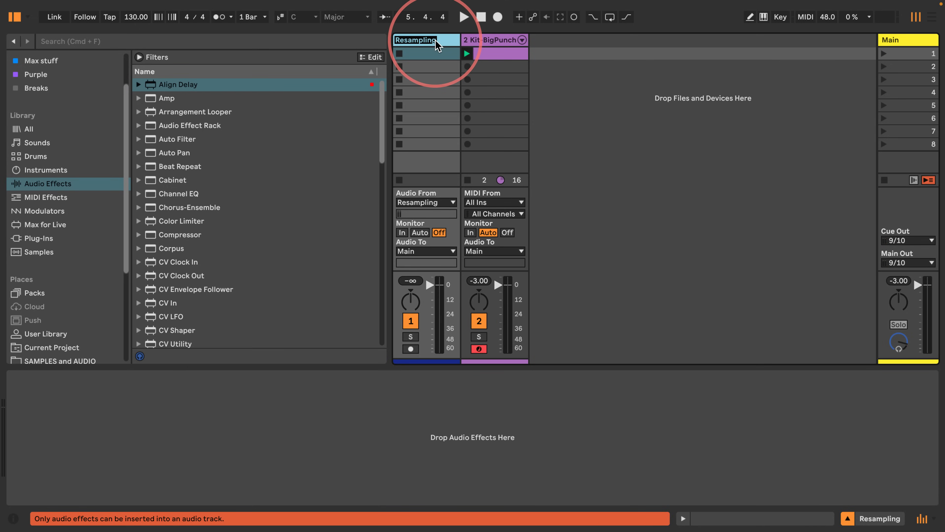
type("Session Breaks")
key("Return")
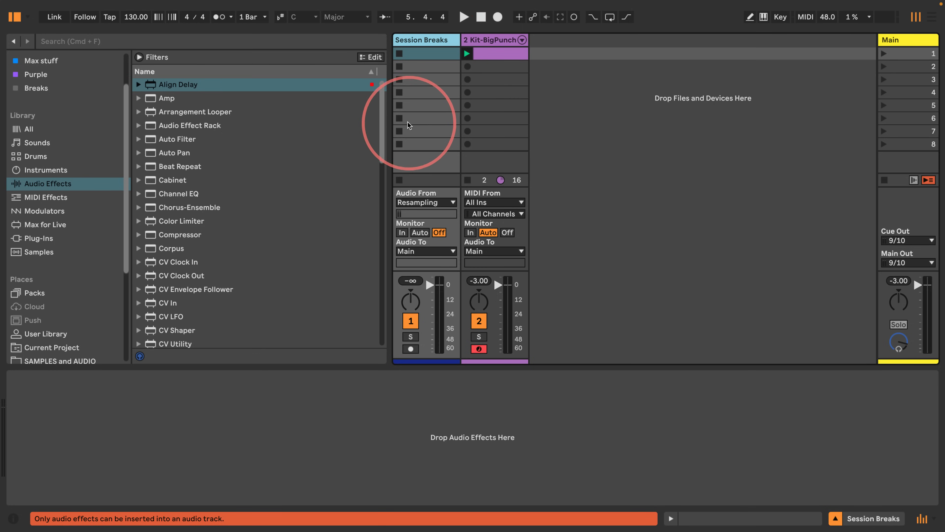
Step: Arm the Session Breaks track and record the playing drum beat into its first clip slot, then stop
left_click_drag(388, 125, 344, 125)
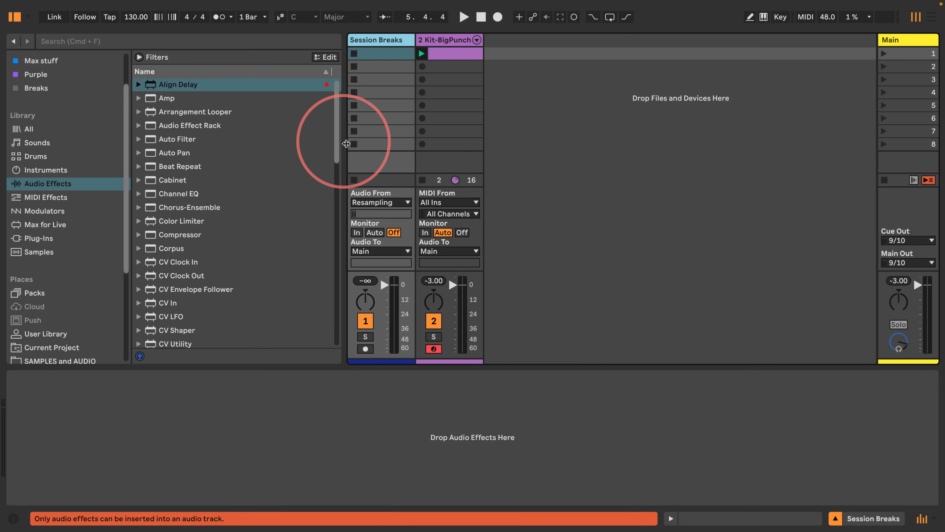
left_click(365, 349)
left_click(385, 56)
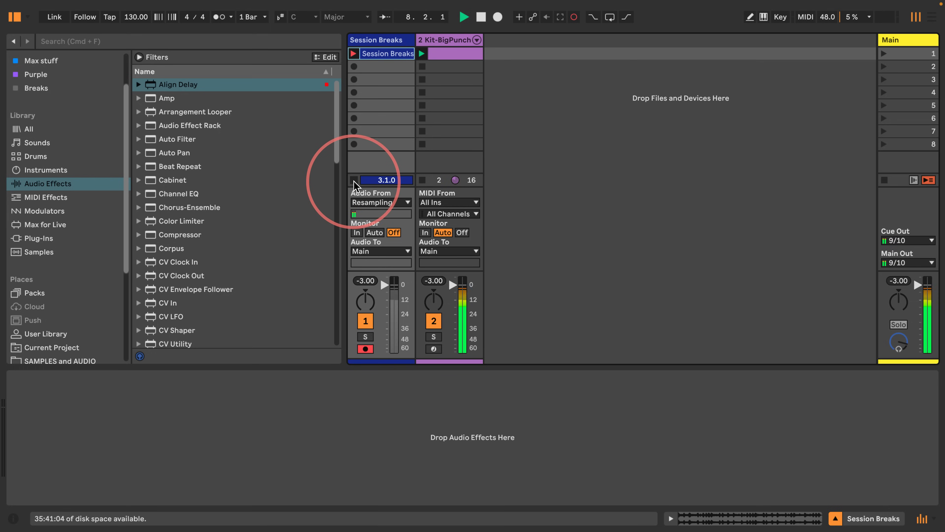
key("space")
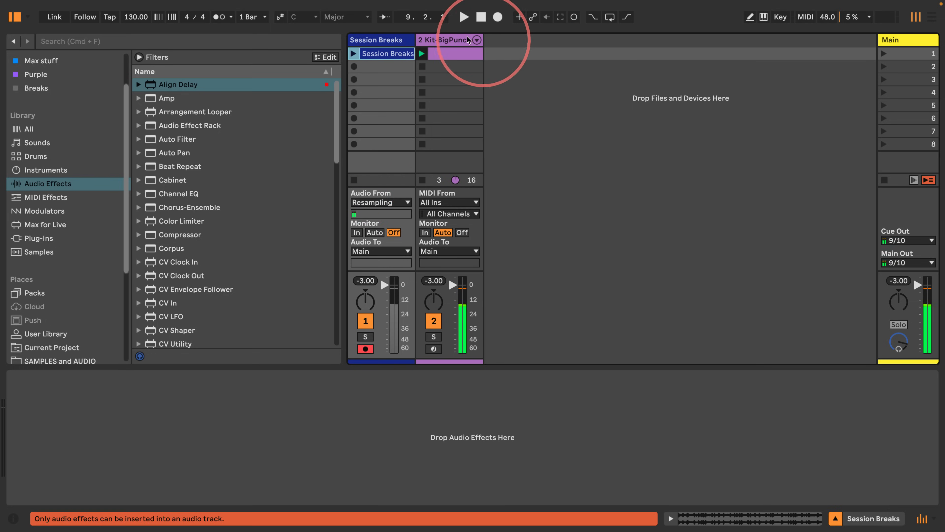
Step: Open the kit's MIDI clip and the recorded Session Breaks clip to inspect them in the clip editor
double_click(449, 36)
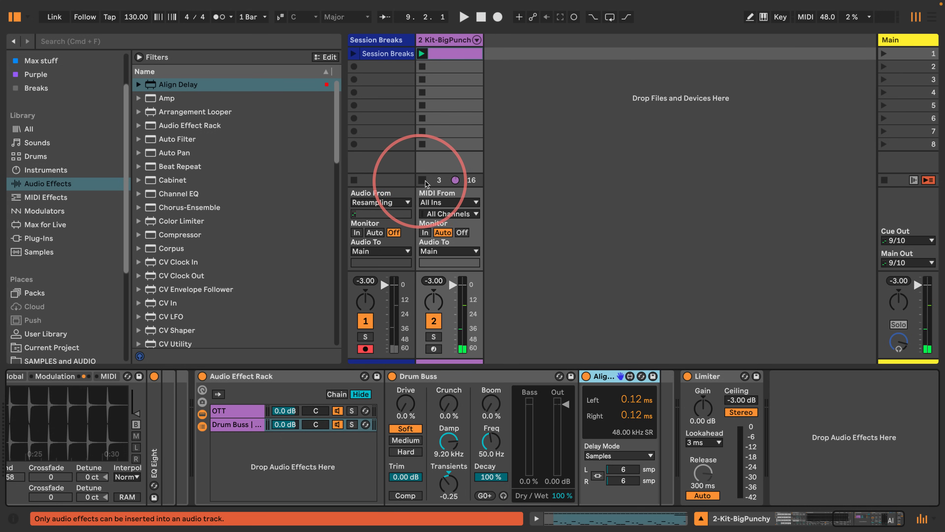
double_click(437, 180)
left_click(426, 155)
left_click(423, 154)
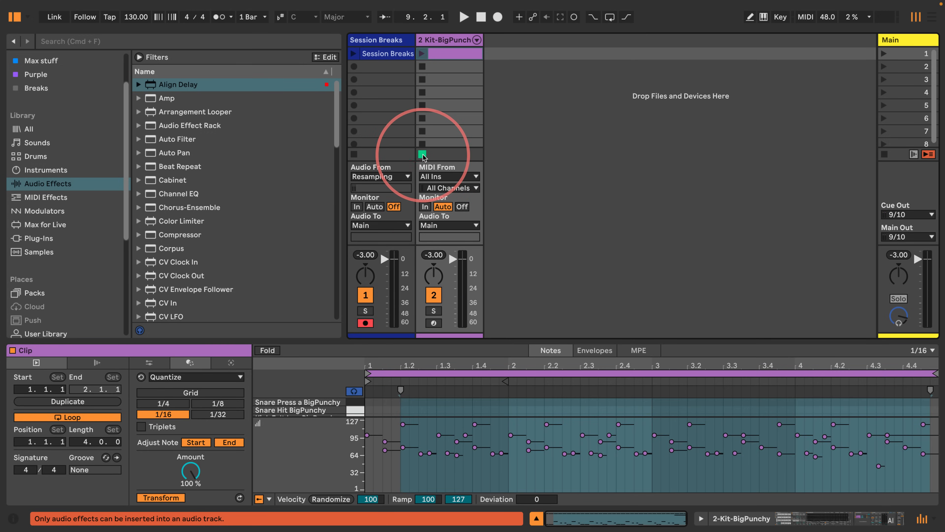
left_click(371, 56)
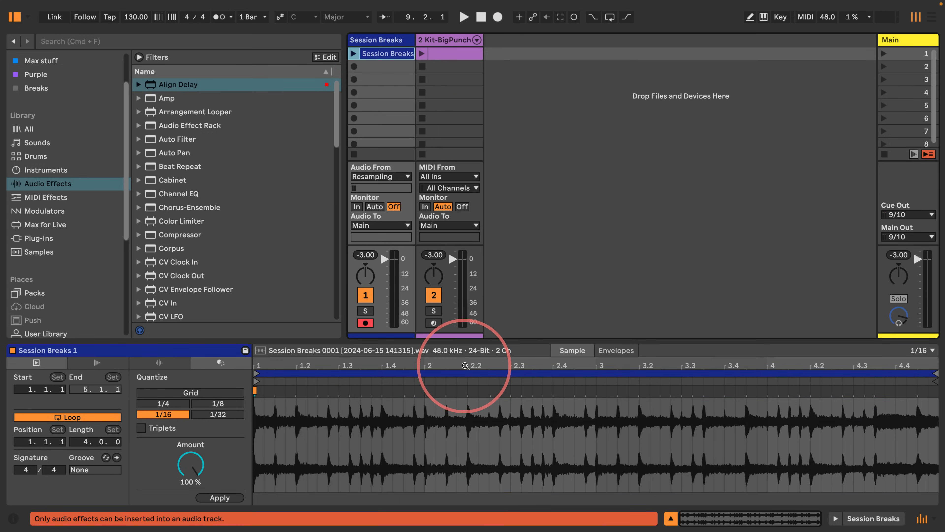
left_click_drag(466, 362, 466, 316)
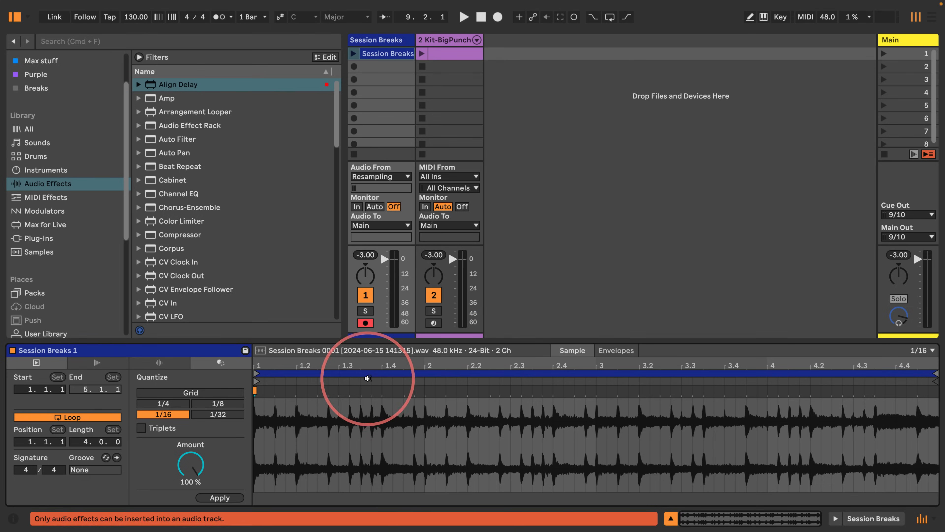
left_click_drag(328, 364, 329, 417)
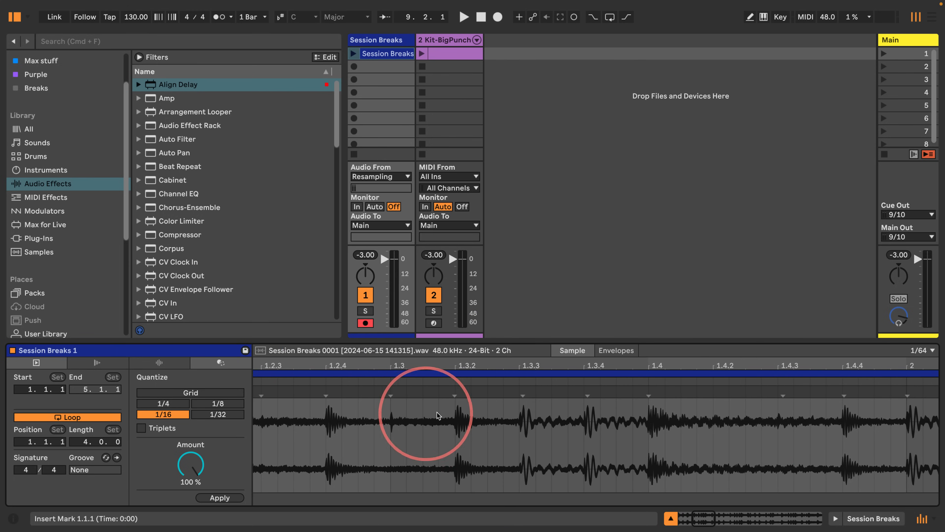
key("super+v")
double_click(486, 358)
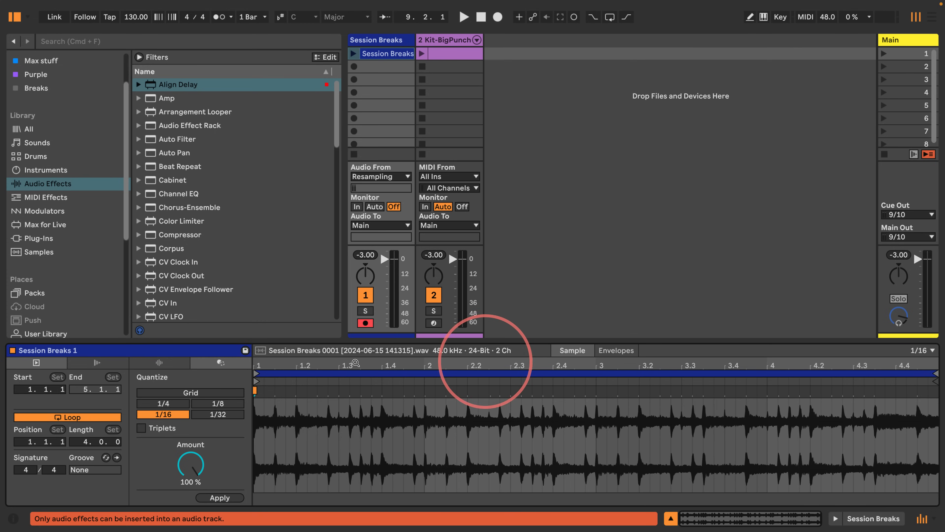
Step: Play back the recorded Session Breaks clip, stop it, and disarm the Session Breaks track
key("space")
left_click(354, 54)
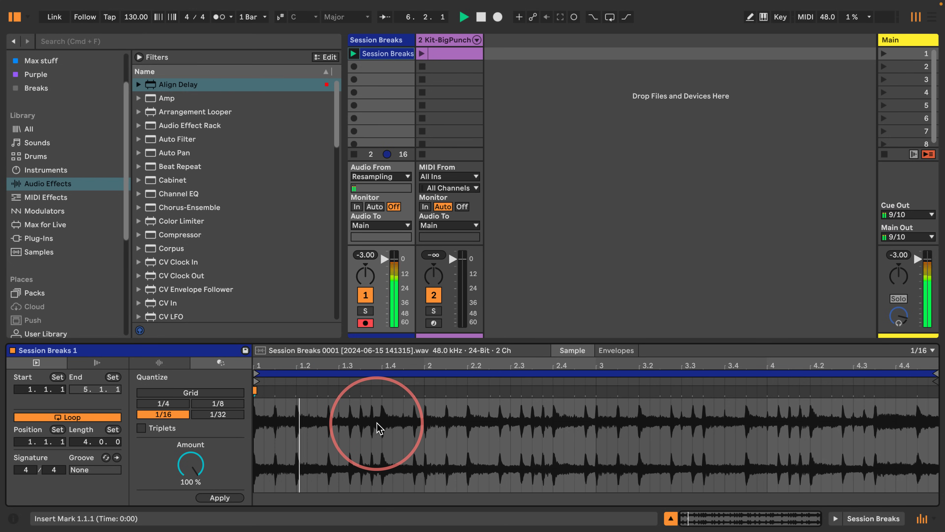
key("space")
left_click(365, 323)
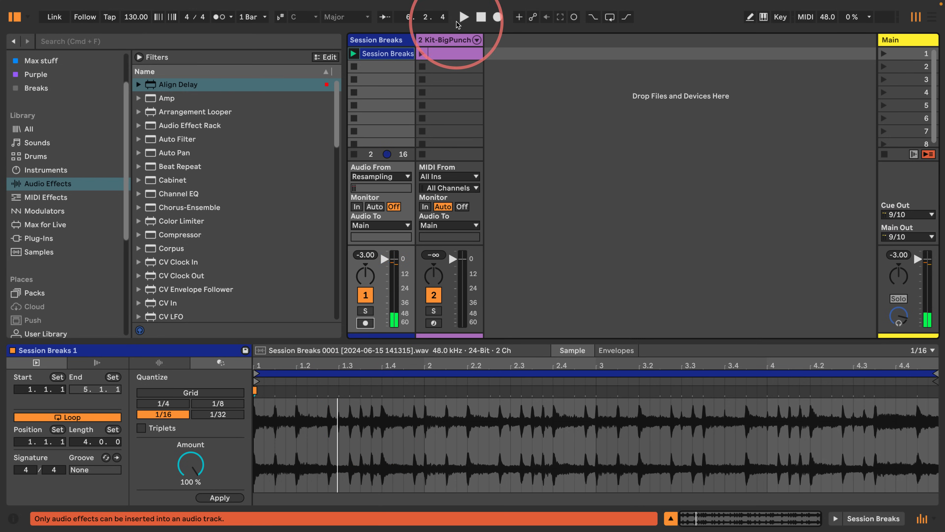
Step: Replace the drum rack's kit with Kit-BritishVintage from the Session Drums Club standard kits
double_click(437, 39)
scroll(391, 425, "left", 6)
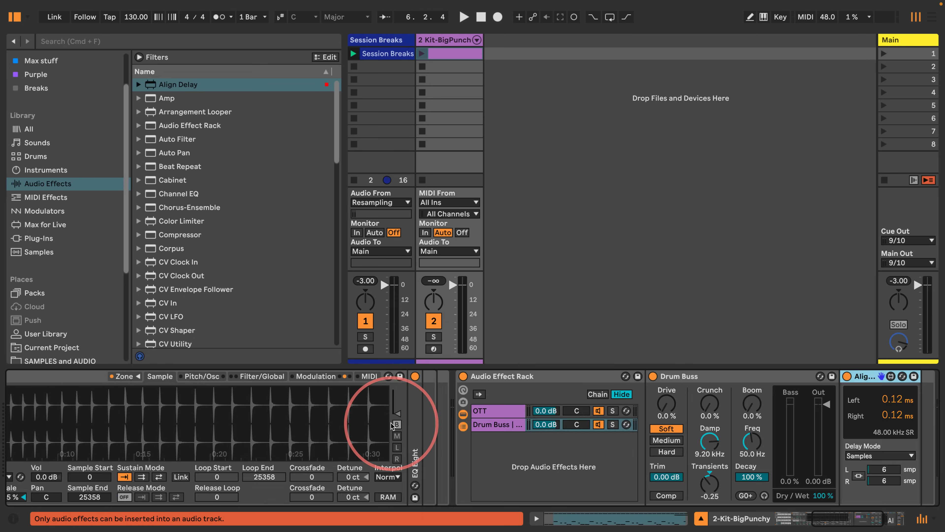
scroll(390, 422, "left", 10)
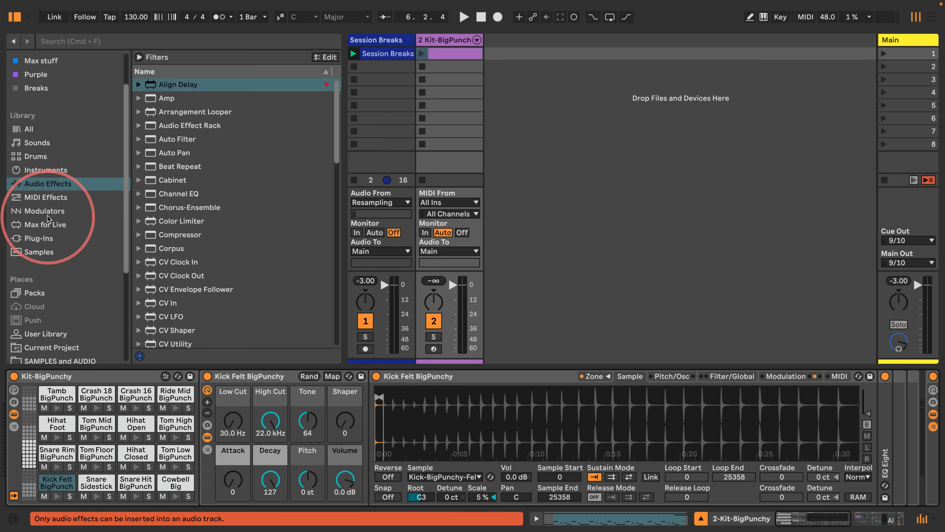
scroll(46, 209, "down", 5)
left_click(23, 153)
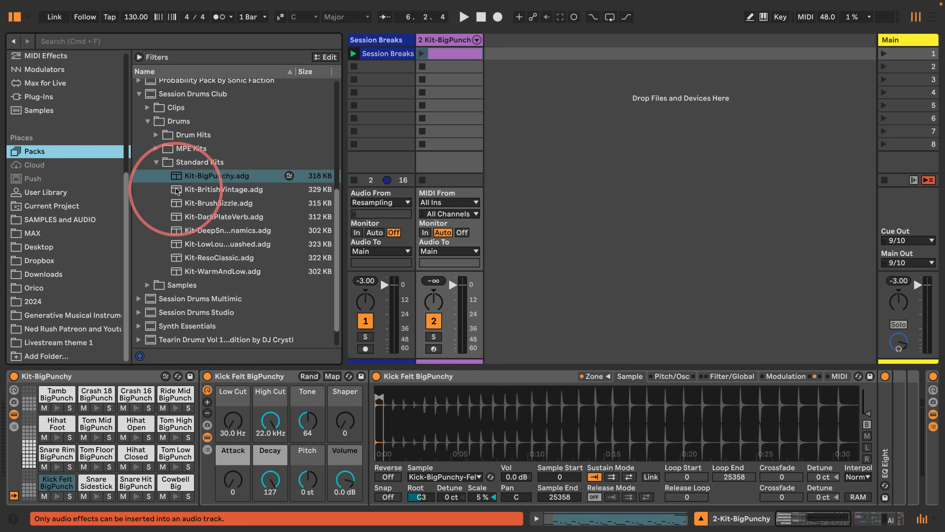
left_click_drag(177, 190, 76, 375)
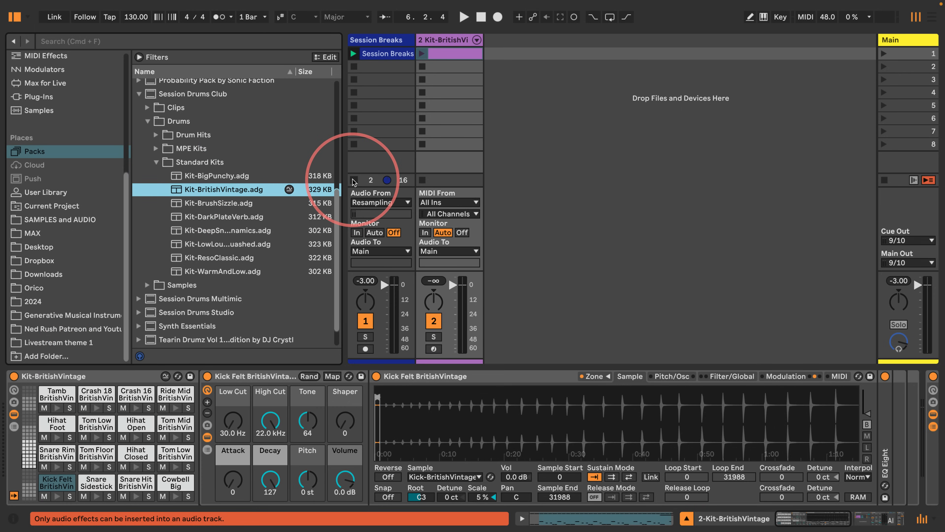
Step: Launch the beat, arm Session Breaks, and record the BritishVintage version into its second clip slot
left_click(422, 53)
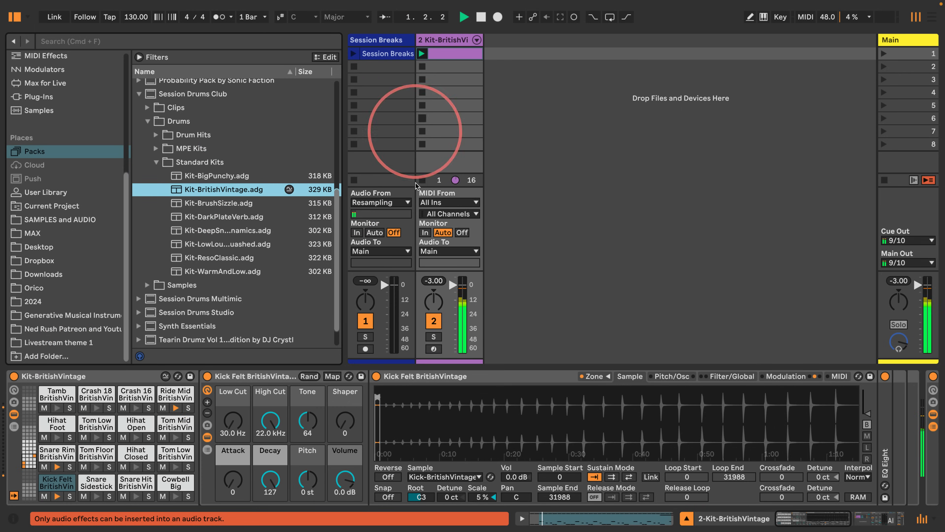
left_click(366, 349)
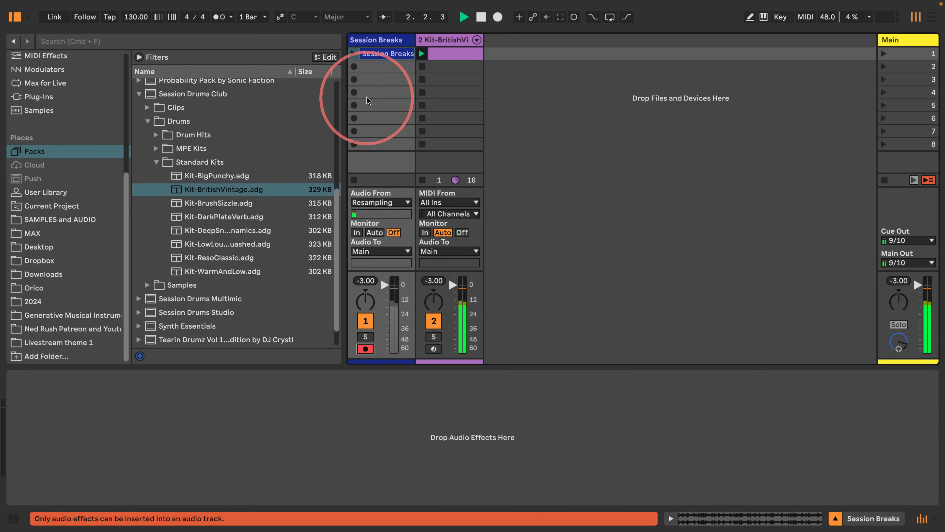
left_click(378, 67)
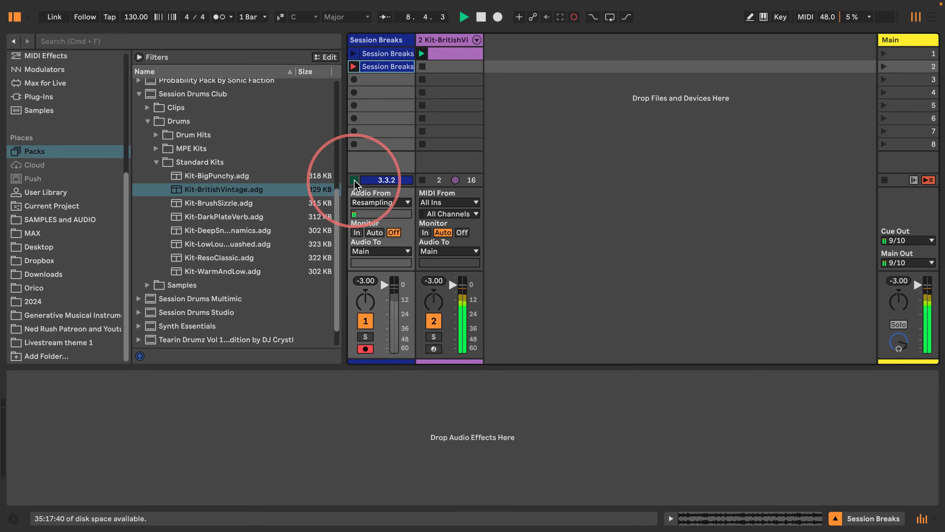
left_click(450, 40)
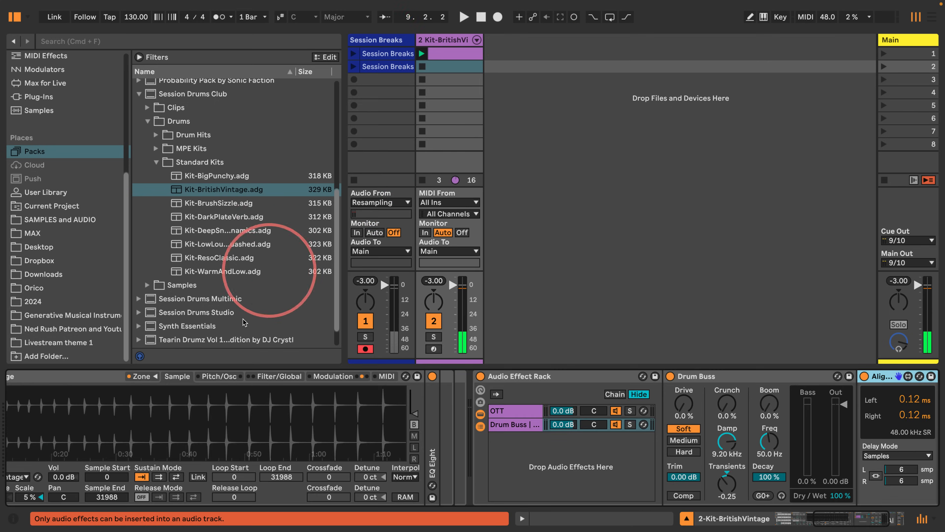
Step: Swap in Kit-BrushSizzle and record its version into the third Session Breaks clip slot, then stop recording
scroll(235, 373, "left", 10)
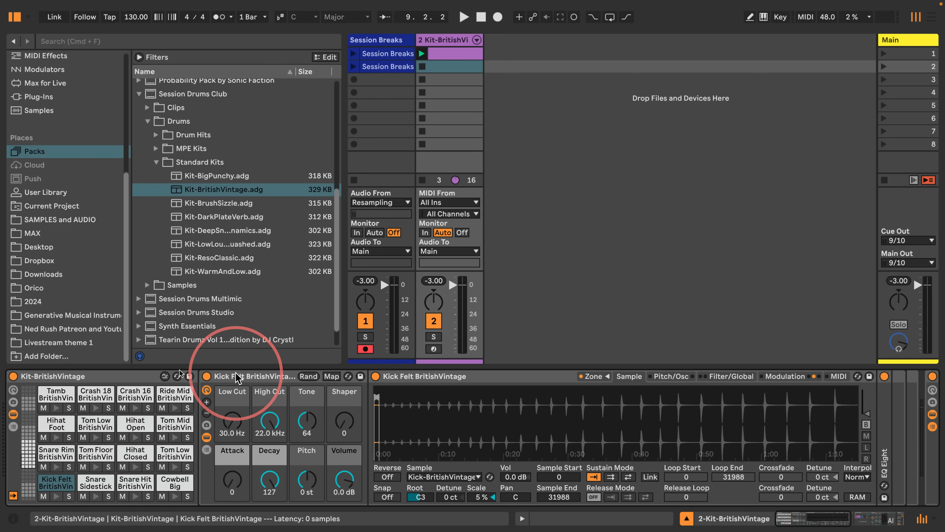
left_click(219, 203)
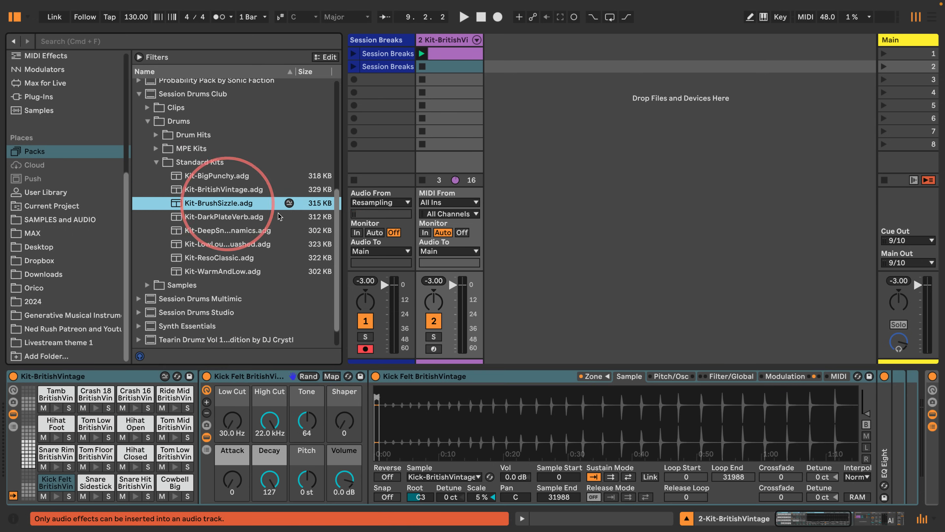
mouse_move(279, 216)
left_mouse_down()
mouse_move(59, 379)
mouse_move(374, 119)
mouse_move(371, 83)
left_mouse_up()
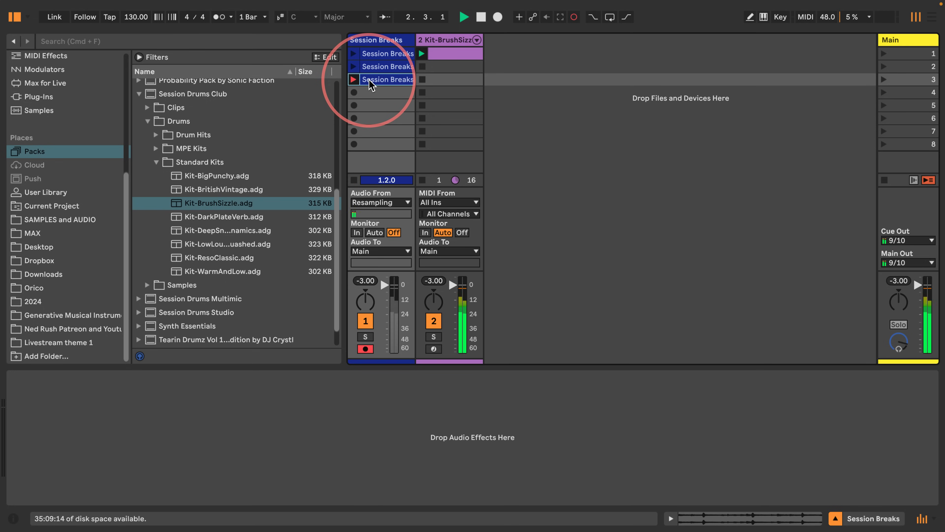
left_click(354, 180)
Step: Replace the drum rack's kit with Kit-DarkPlateVerb
left_click(446, 39)
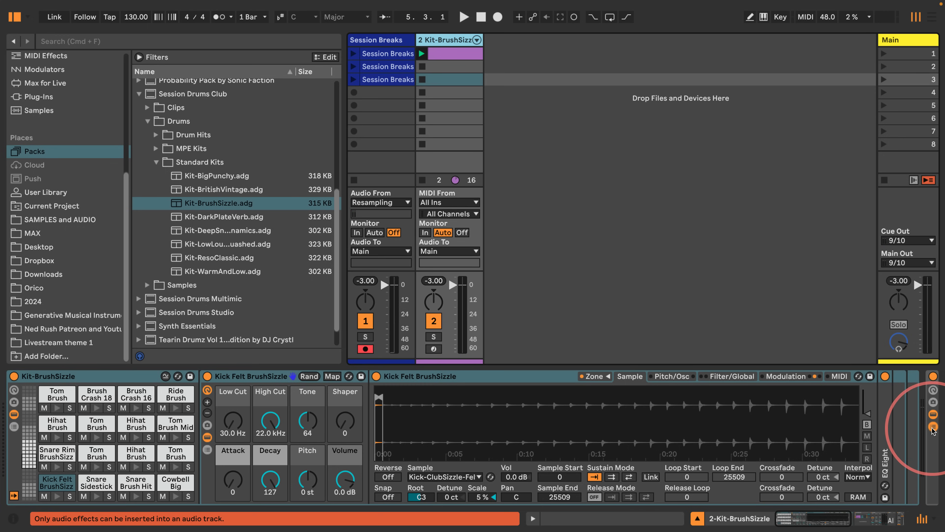
scroll(910, 430, "right", 10)
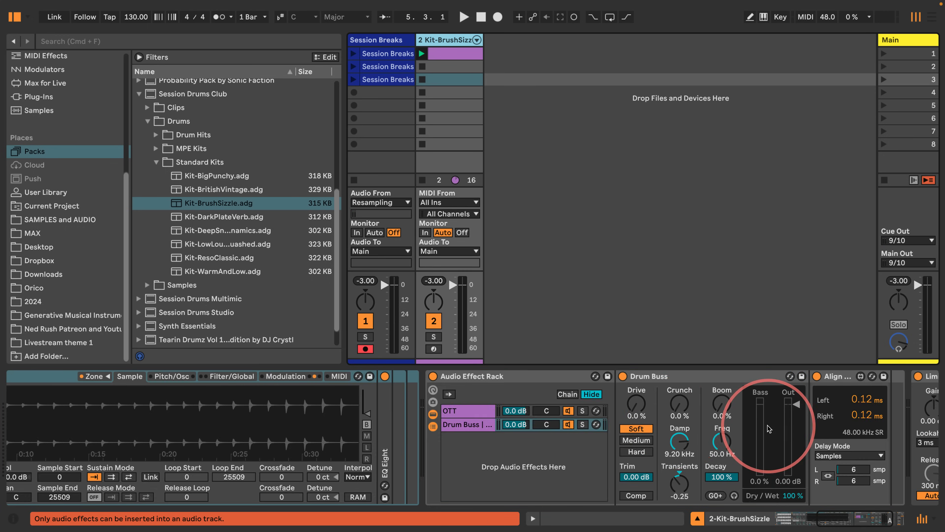
scroll(287, 436, "left", 10)
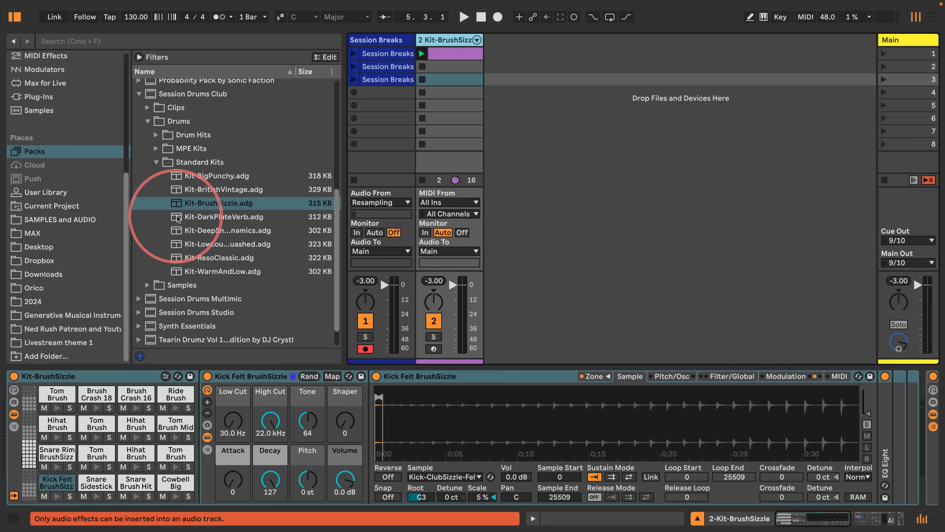
mouse_move(183, 218)
left_mouse_down()
mouse_move(173, 264)
mouse_move(76, 375)
left_mouse_up()
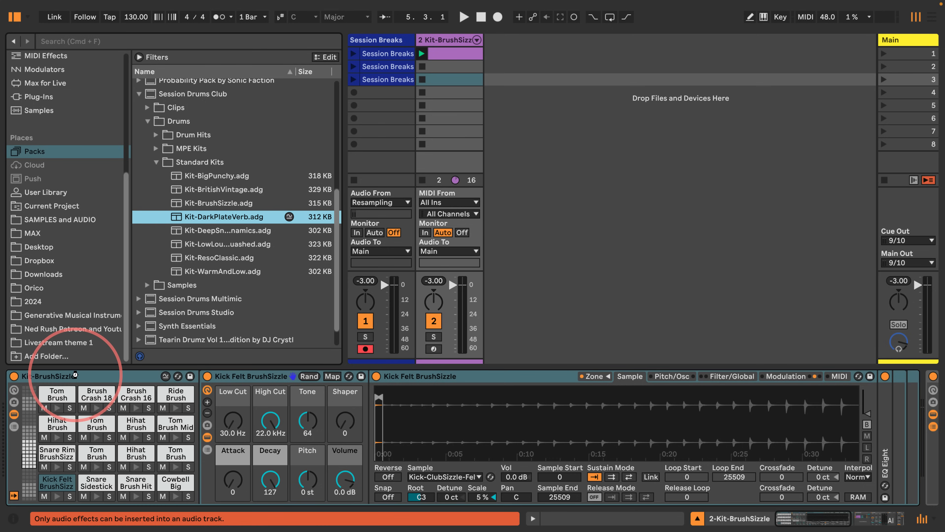
Step: Record the DarkPlateVerb version into the fourth Session Breaks clip slot, then stop recording
left_click(387, 95)
key("Return")
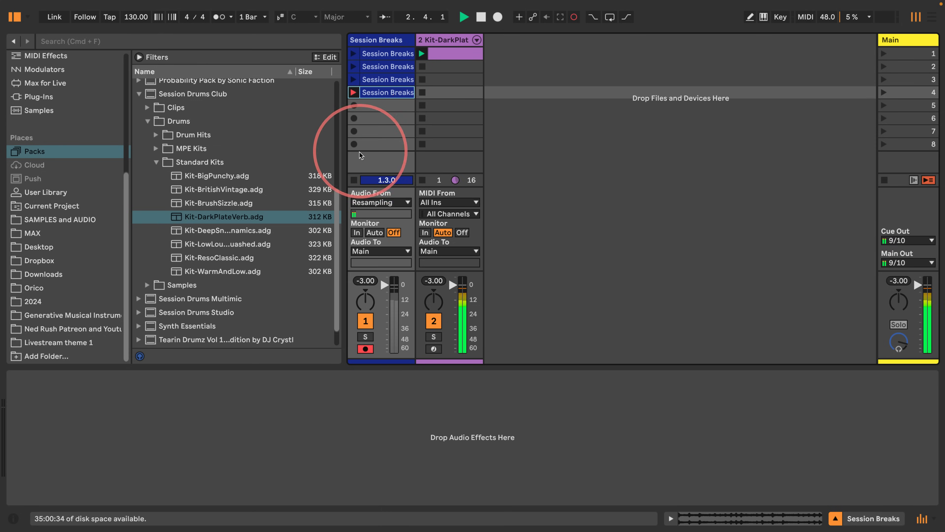
left_click(354, 181)
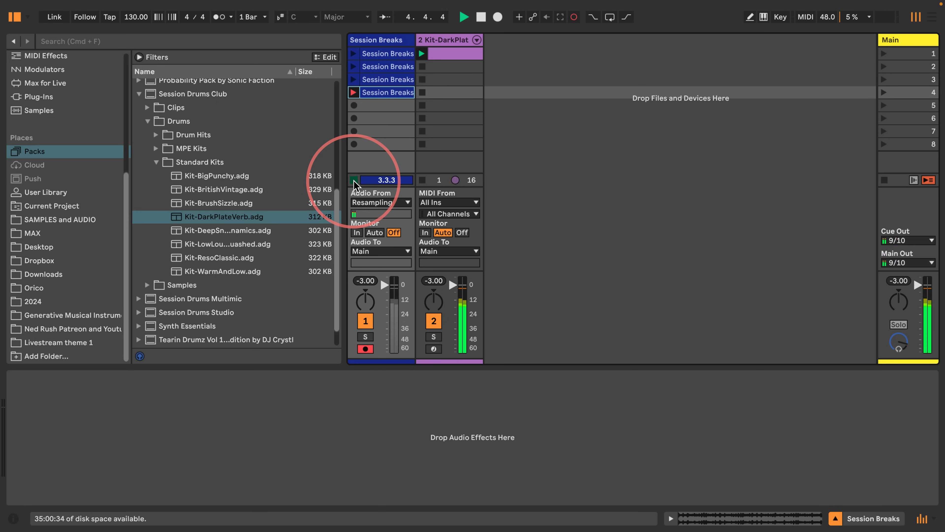
Step: Open the beat clip and lower the velocity of all Ride Mid DarkPlateVerb notes
left_click(444, 40)
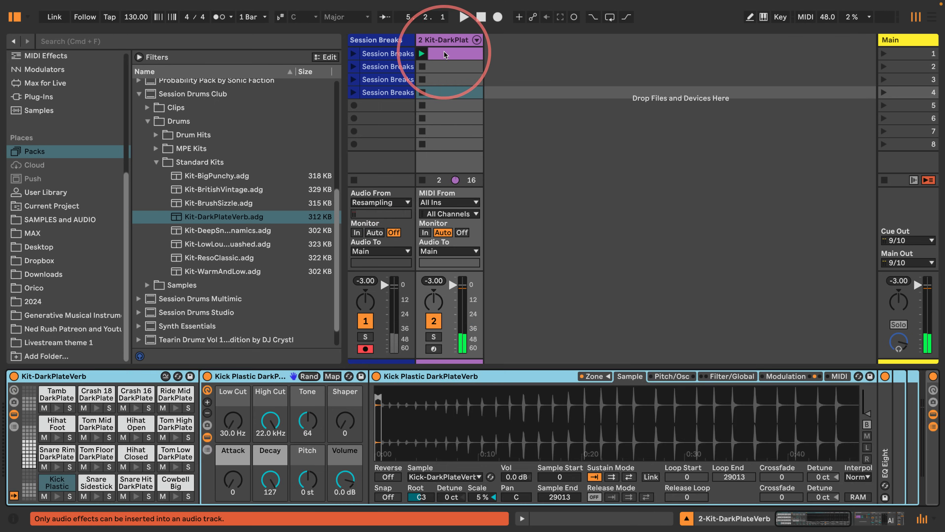
left_click(445, 51)
left_click_drag(422, 346, 454, 85)
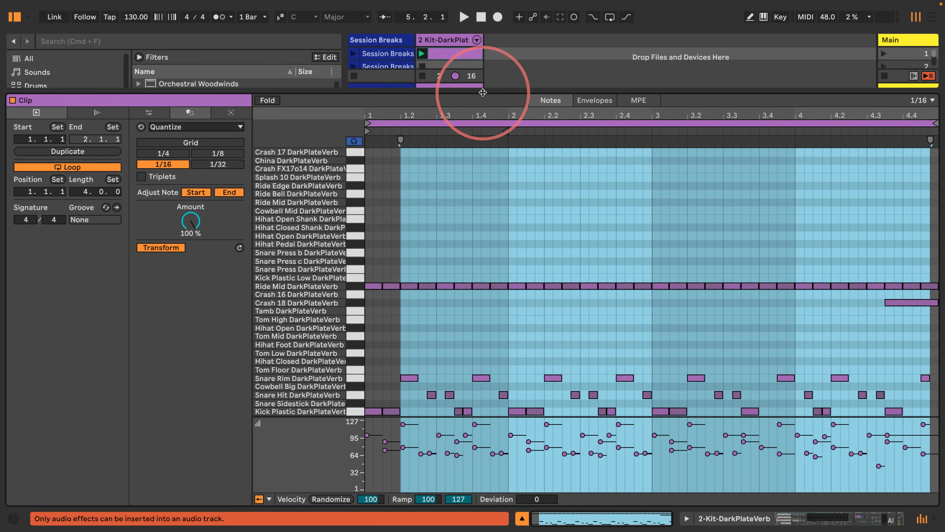
left_click(354, 285)
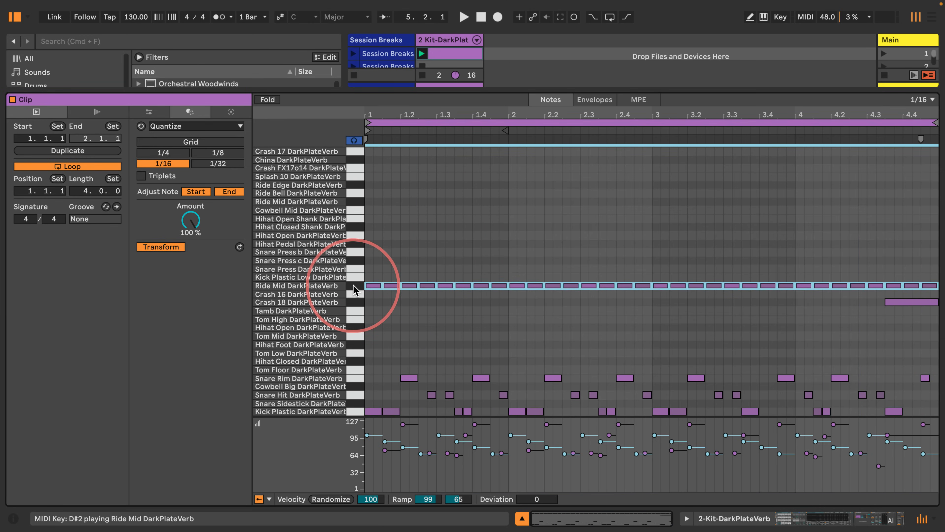
left_click_drag(439, 435, 439, 451)
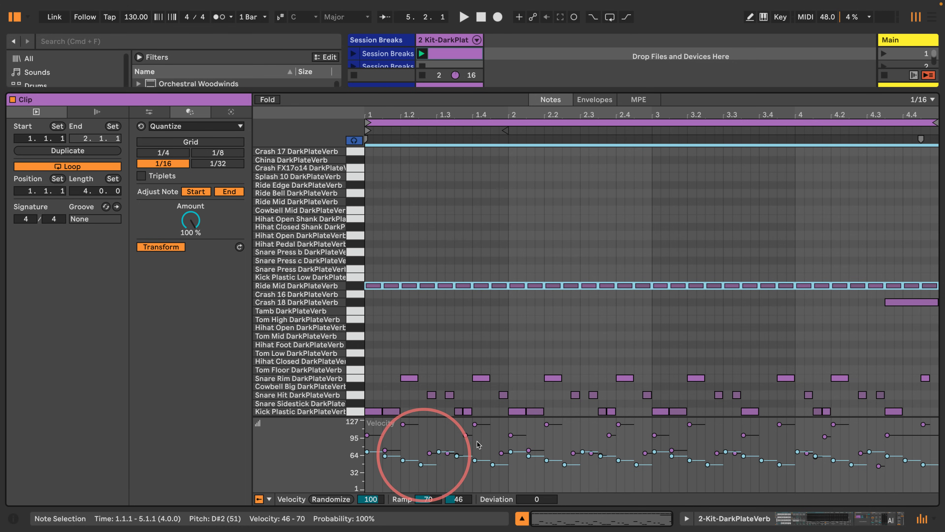
left_click(522, 519)
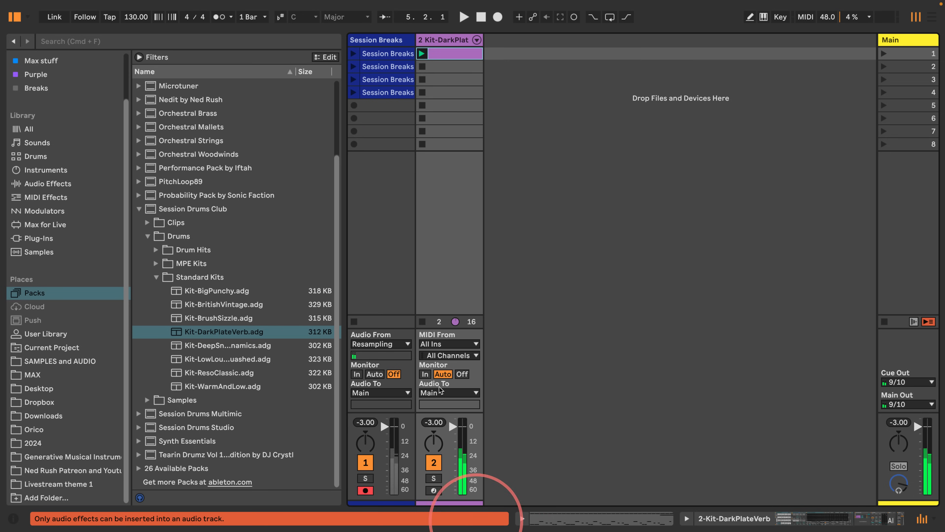
Step: Replace the drum rack's kit with Kit-DeepSnareDynamics from the Session Drums Club standard kits
double_click(441, 40)
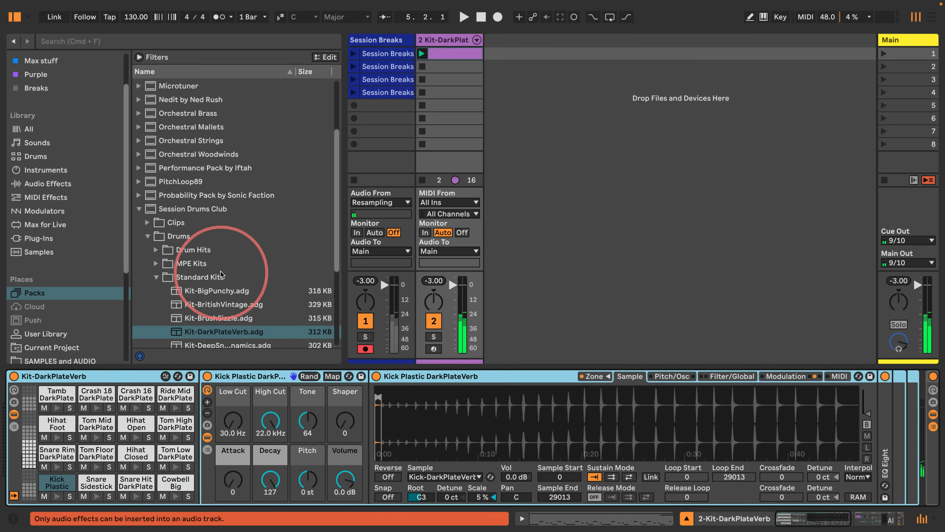
scroll(190, 204, "down", 5)
left_click(189, 204)
left_click_drag(190, 204, 43, 388)
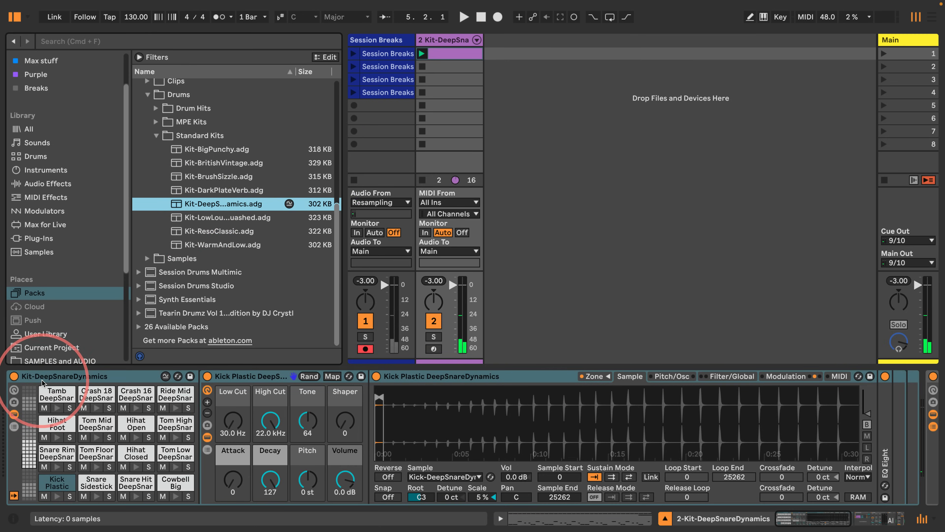
Step: Record the DeepSnareDynamics version into the fifth Session Breaks clip slot and stop it
left_click(374, 105)
key("Return")
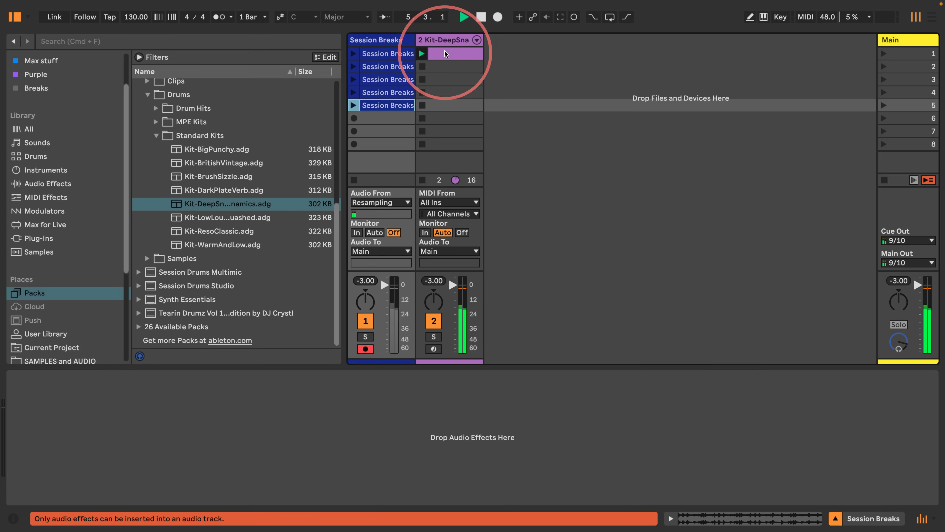
key("space")
Step: Widen the browser and replace the drum rack's kit with Kit-LowLoudSquashed
double_click(447, 39)
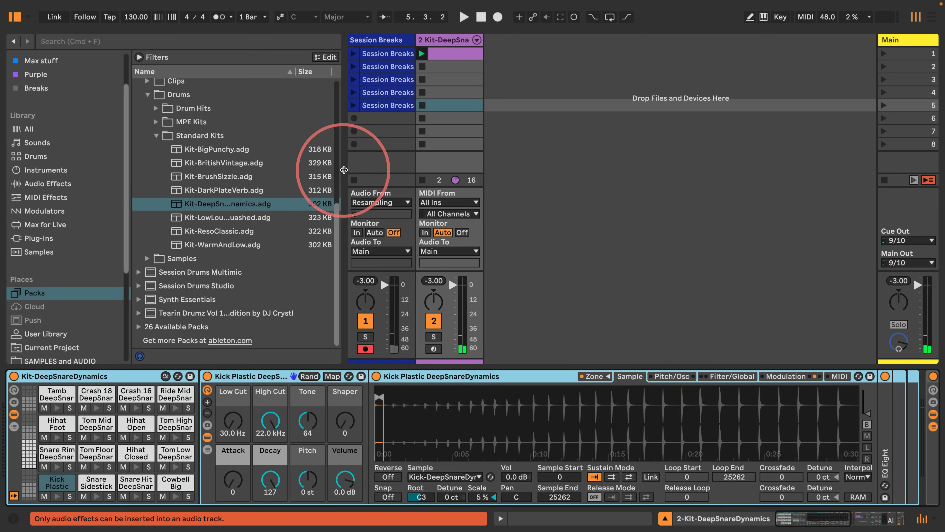
left_click_drag(344, 170, 498, 175)
left_click_drag(293, 218, 89, 386)
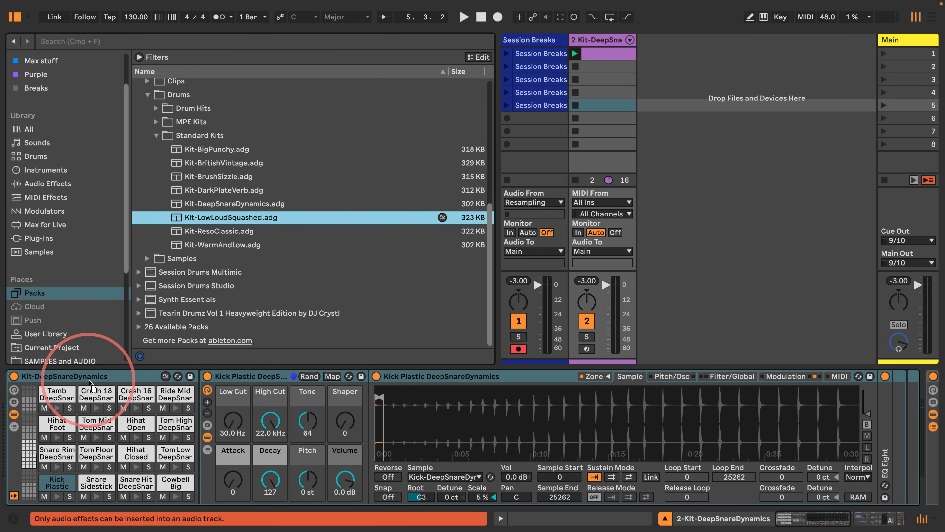
left_click_drag(89, 379, 91, 380)
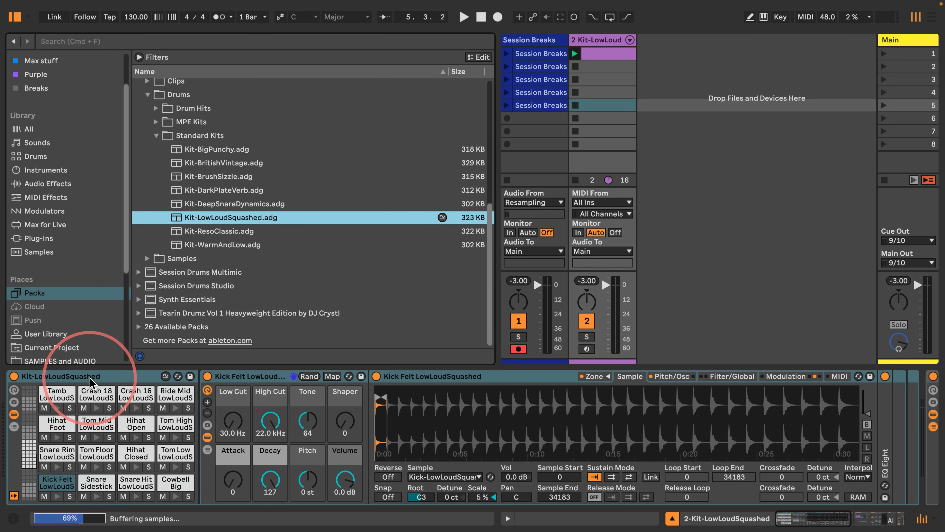
Step: Record the LowLoudSquashed version into the sixth Session Breaks clip slot, then stop recording
left_click(541, 119)
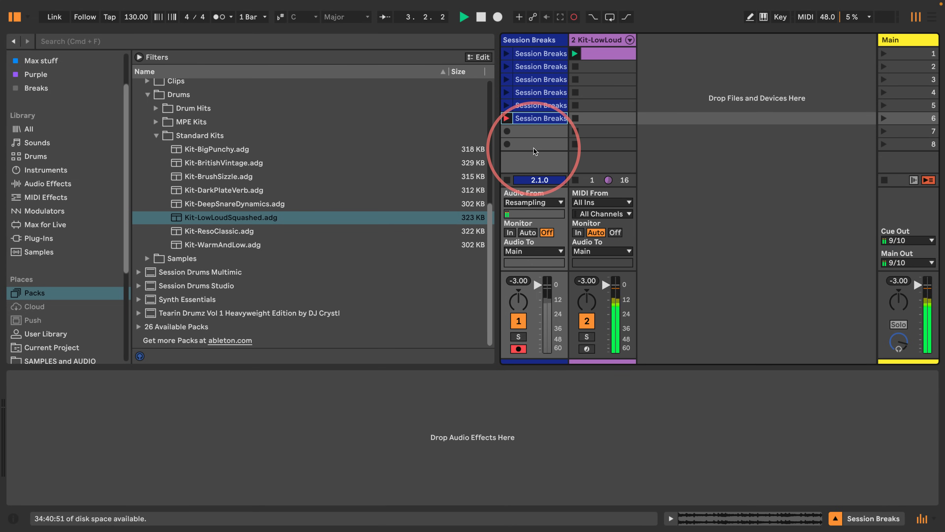
left_click(507, 180)
Step: Replace the drum rack's kit with Kit-ResoClassic
left_click(597, 39)
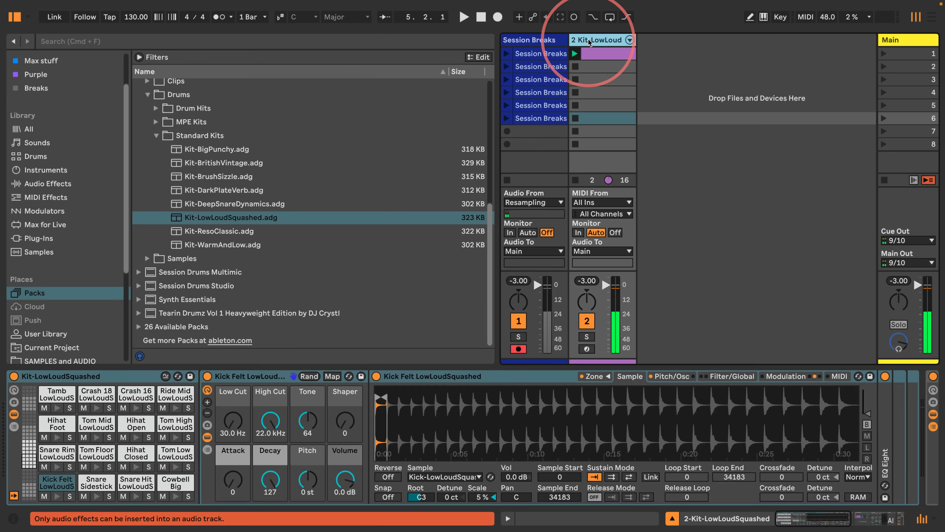
left_click(214, 231)
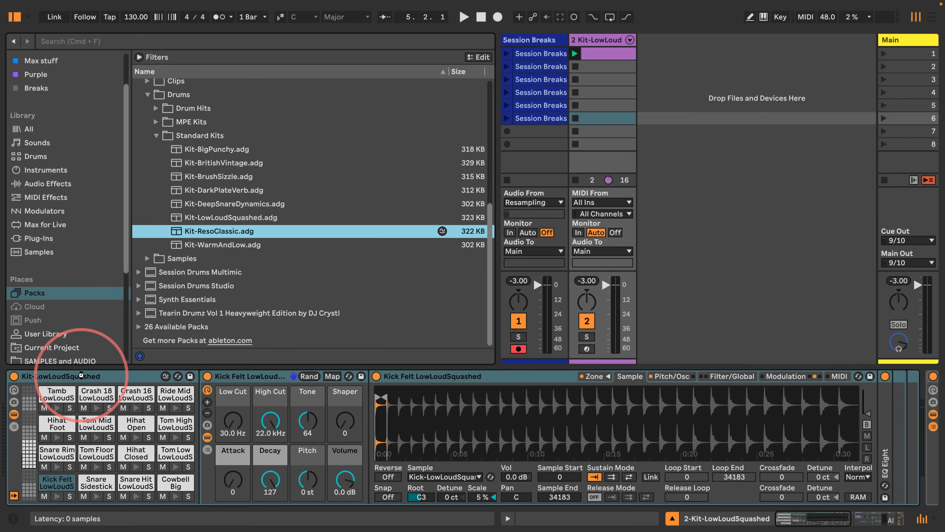
left_click_drag(81, 375, 523, 137)
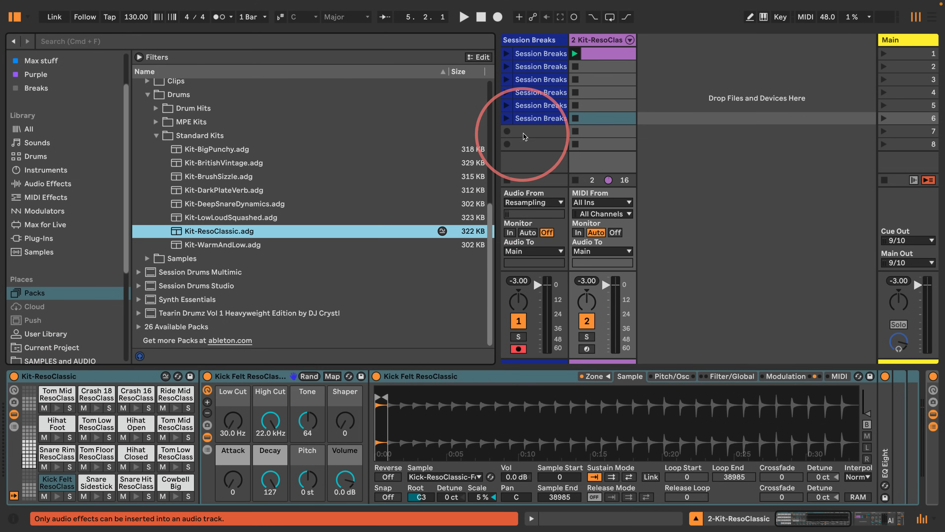
Step: Record the ResoClassic version into the seventh Session Breaks clip slot, then stop recording
left_click(526, 132)
key("Return")
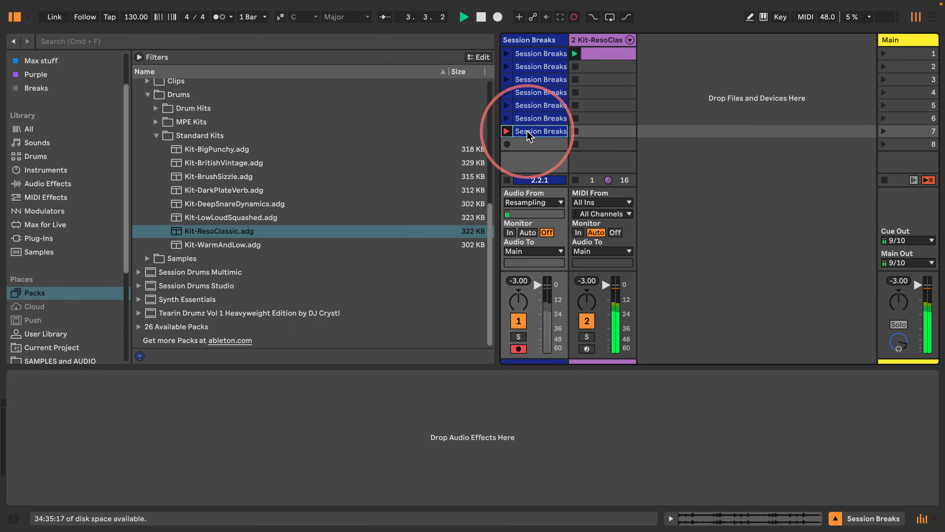
left_click(508, 181)
Step: Replace the drum rack's kit with Kit-WarmAndLow and check its effect chain
left_click(597, 41)
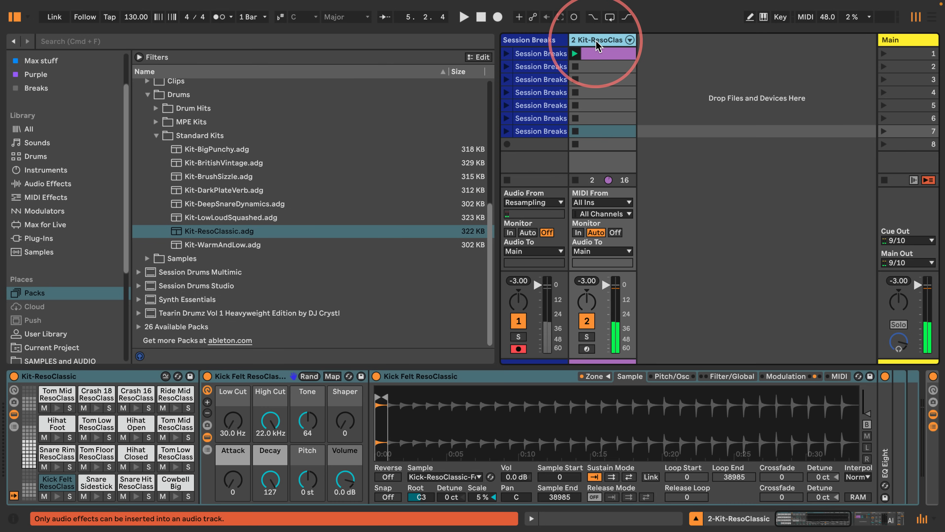
left_click_drag(211, 244, 86, 378)
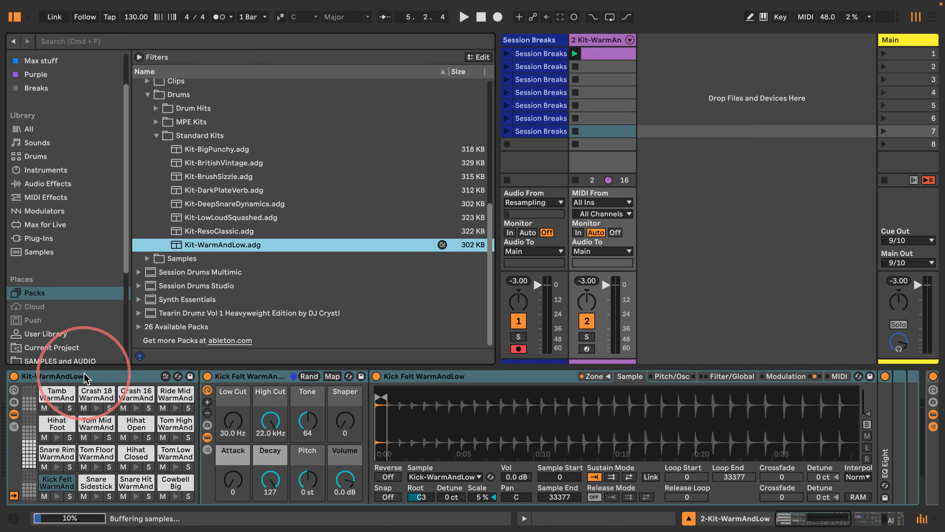
scroll(90, 414, "right", 12)
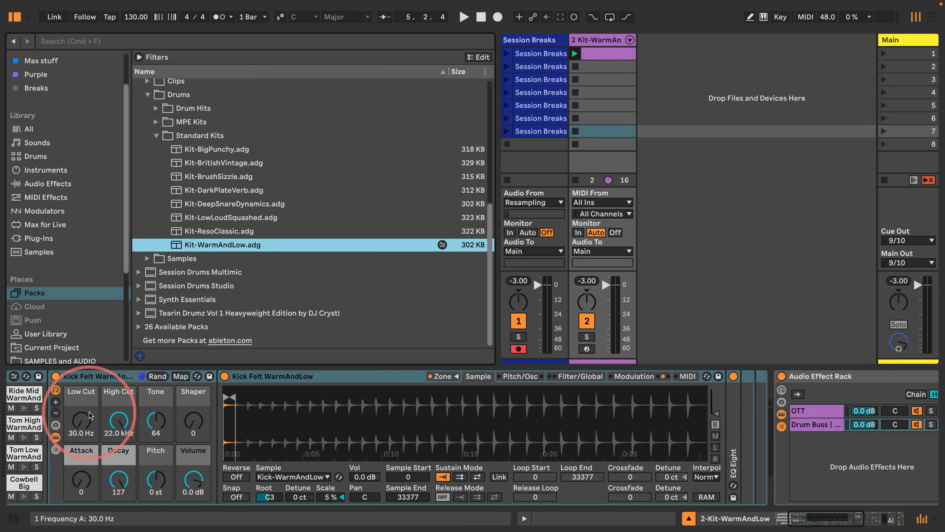
scroll(686, 401, "left", 12)
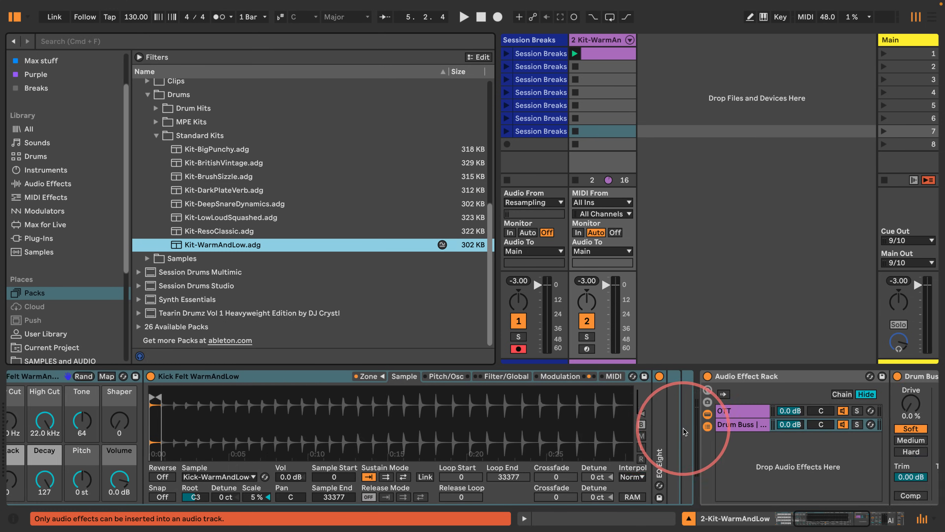
Step: Record the WarmAndLow version into the eighth Session Breaks clip slot, then stop recording and playback
left_click(536, 147)
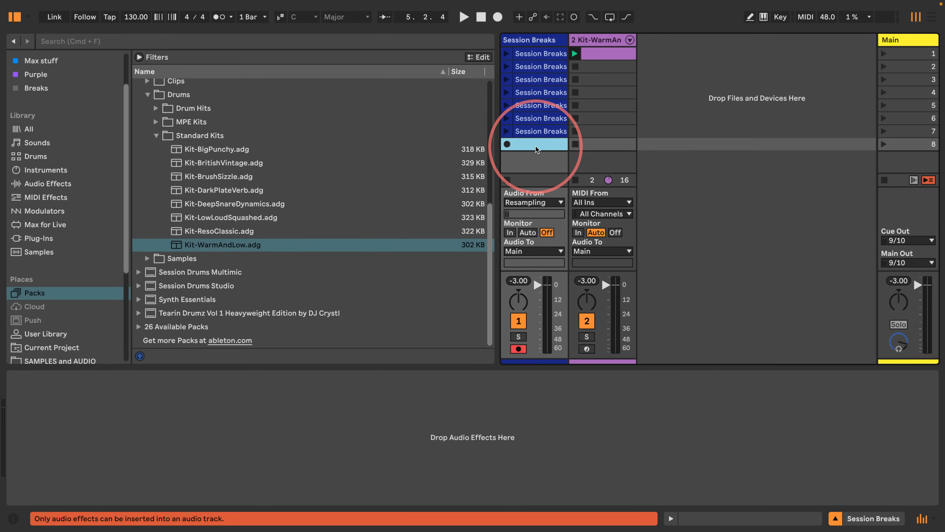
key("Return")
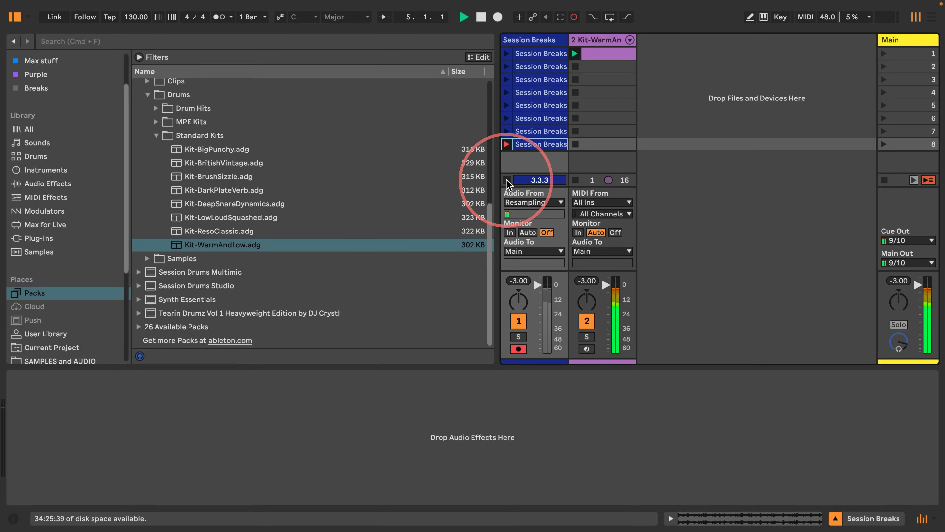
key("Return")
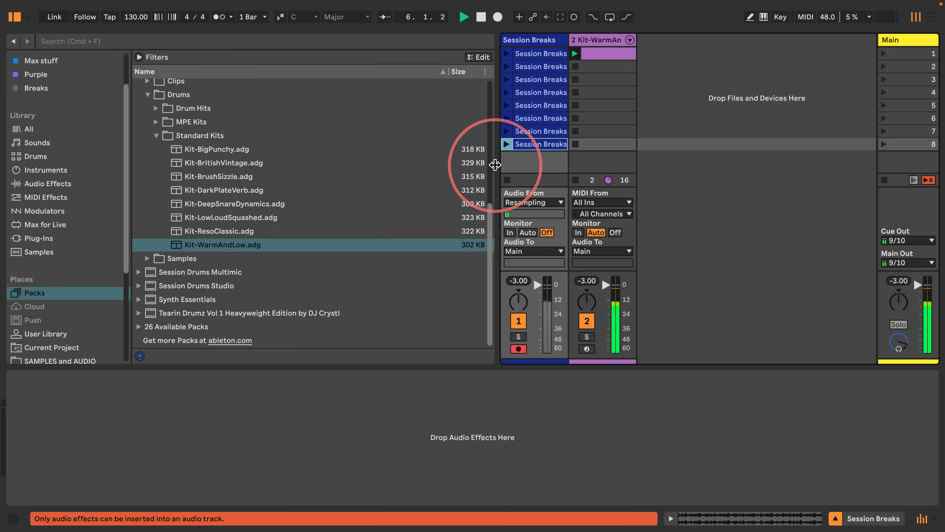
left_click_drag(495, 164, 372, 178)
key("space")
Step: Replace the drum rack's kit with Kit-CopStyle from the Session Drums Studio standard kits
left_click(911, 144)
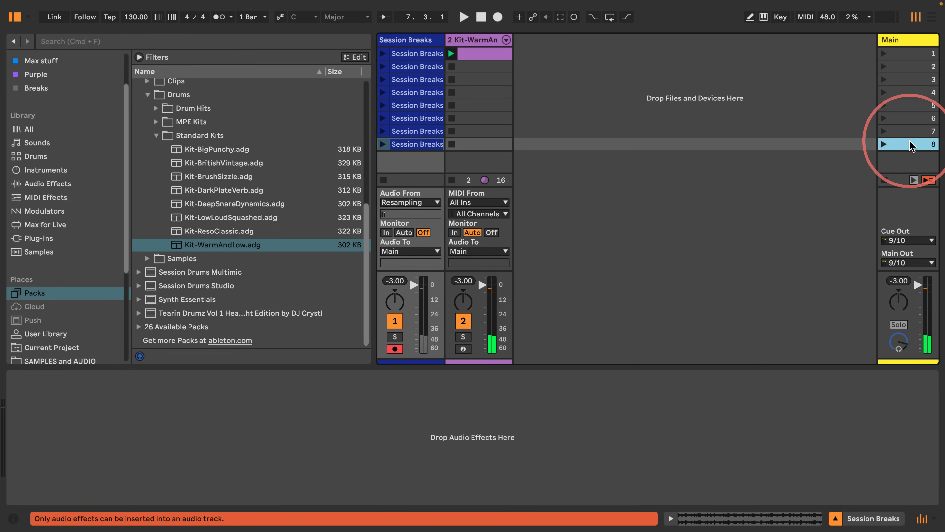
left_click(139, 285)
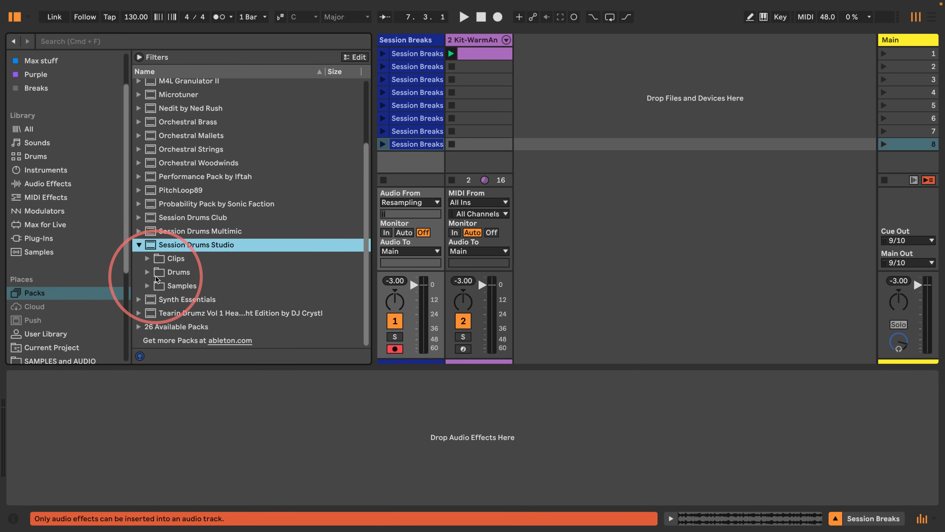
left_click(147, 272)
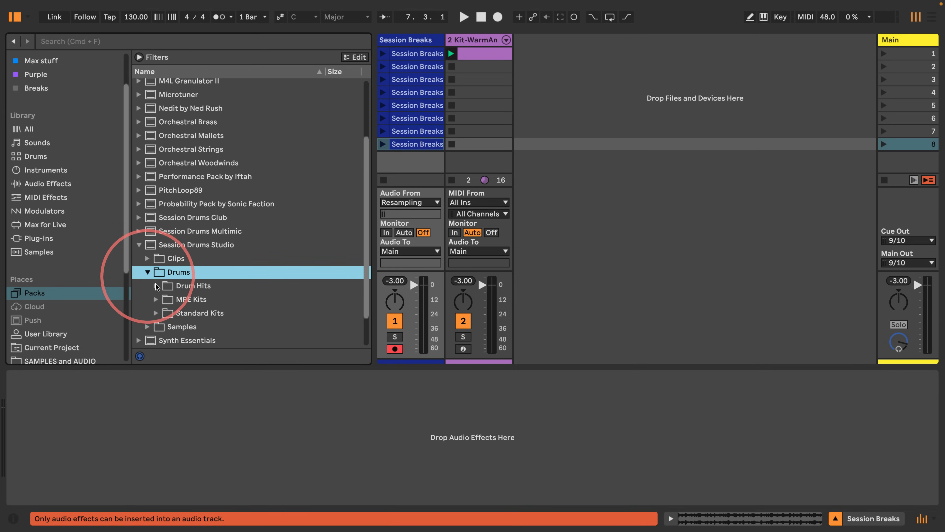
left_click(156, 272)
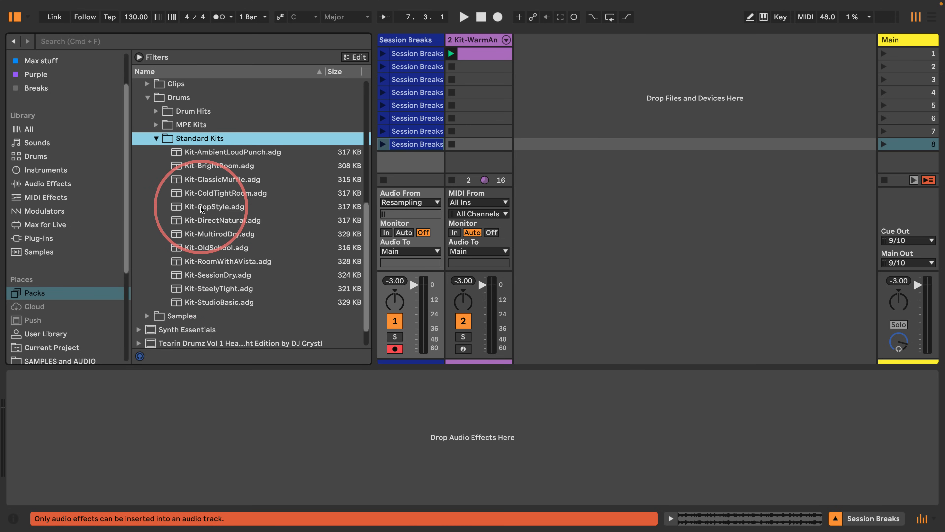
left_click(480, 40)
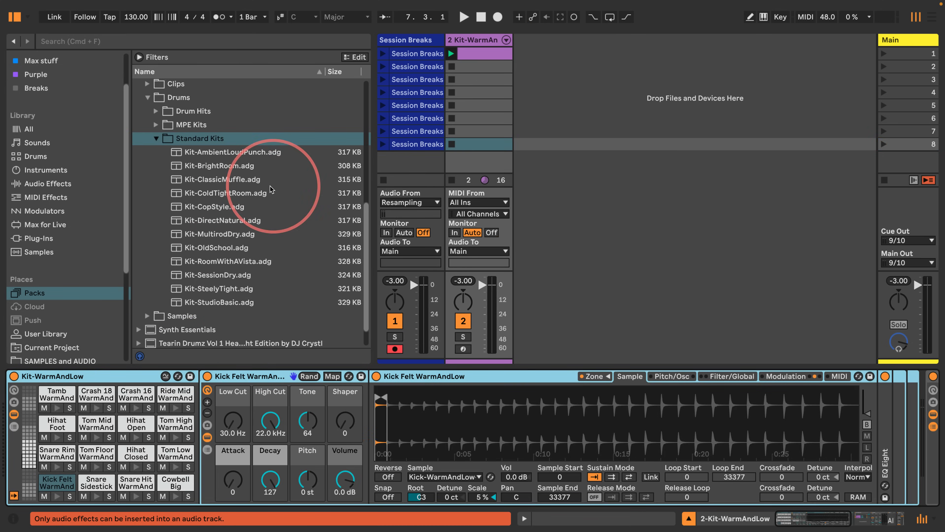
left_click_drag(180, 207, 75, 374)
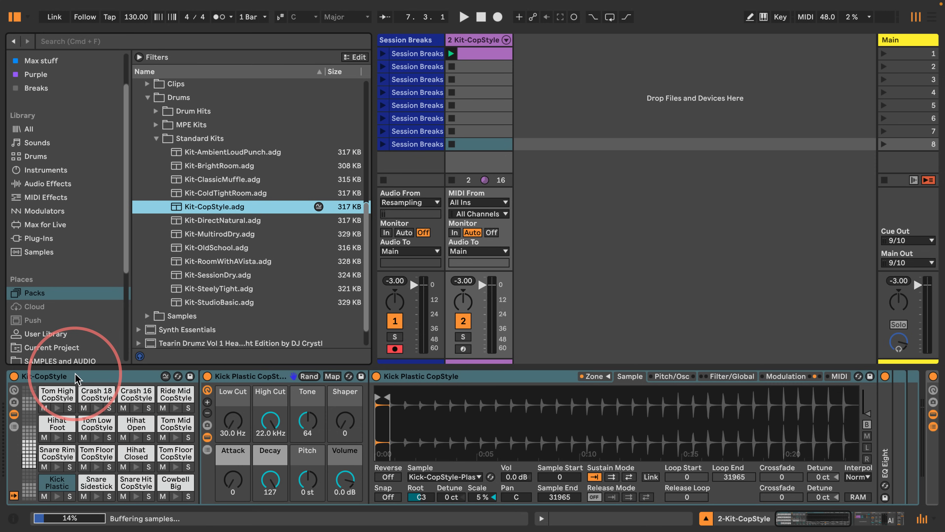
Step: Record the CopStyle version into a new ninth Session Breaks clip slot, then stop recording and playback
key("space")
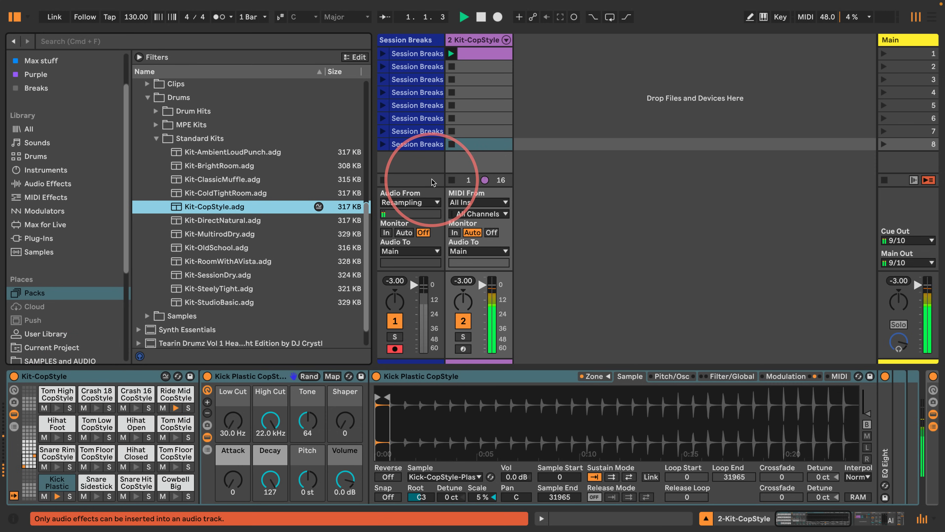
left_click(924, 146)
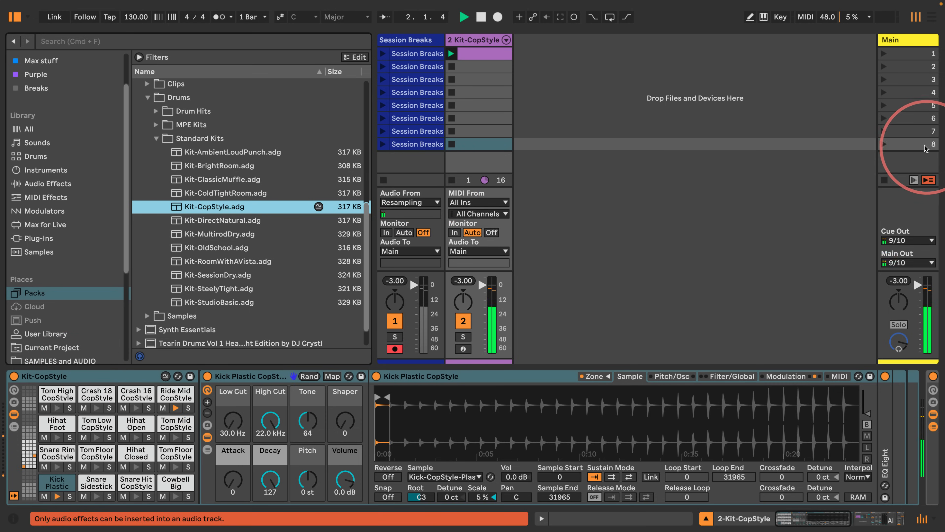
key("super+i")
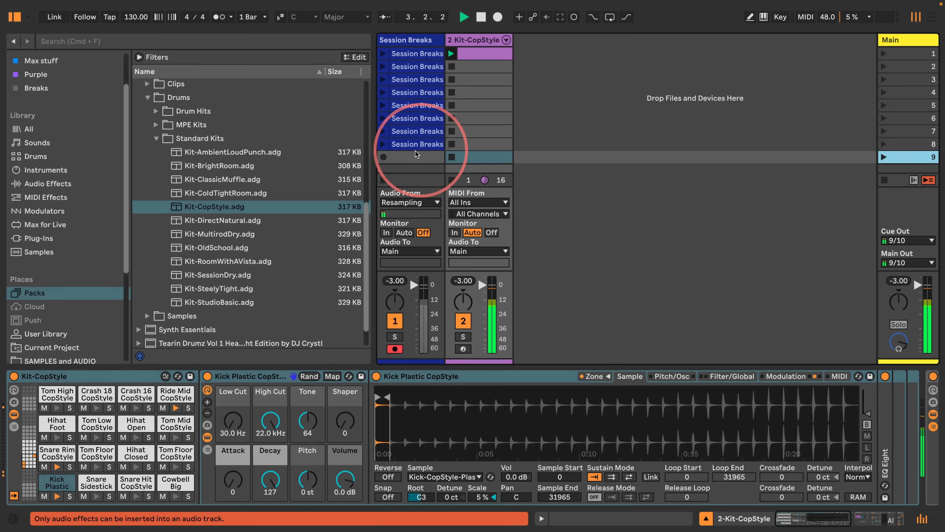
left_click(409, 158)
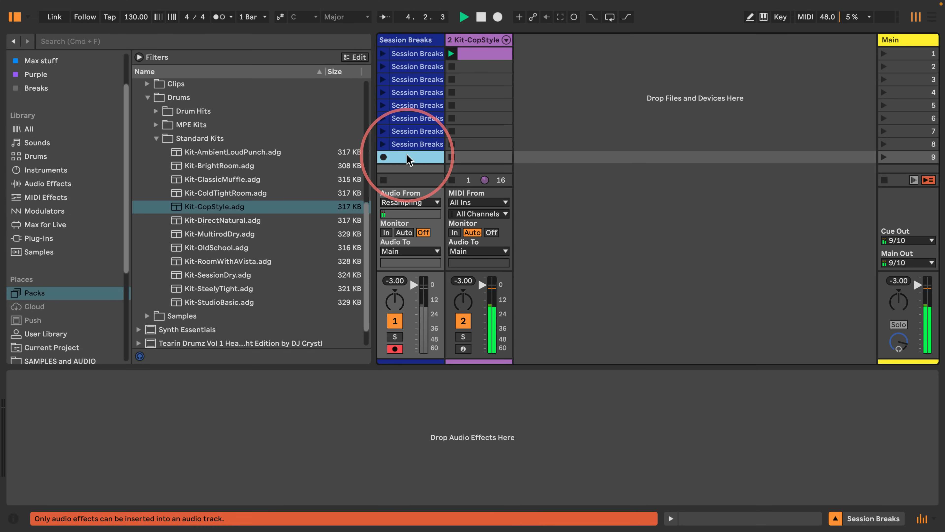
key("Return")
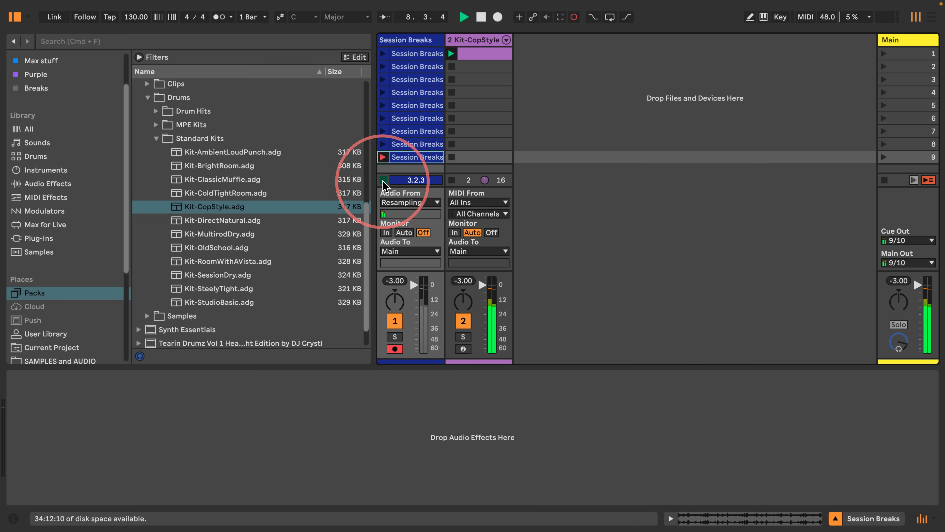
left_click(473, 40)
key("space")
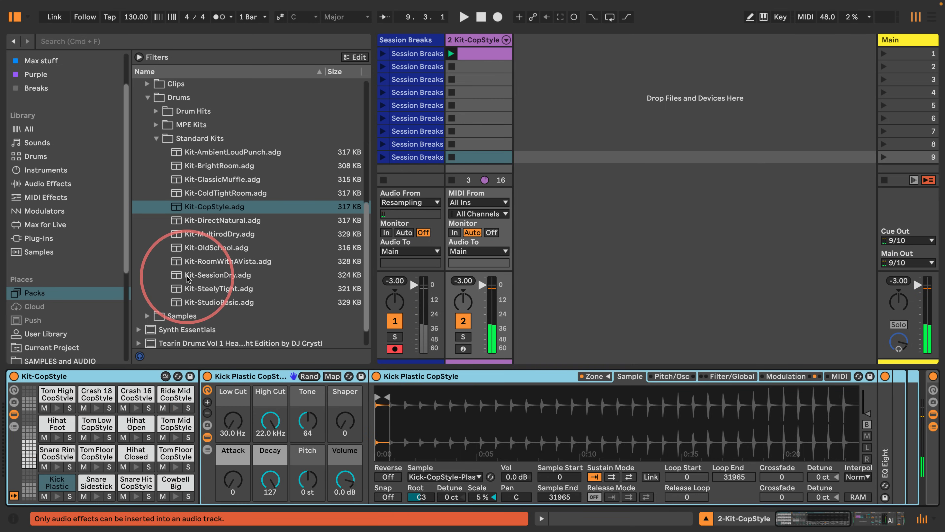
Step: Replace the drum rack's kit with Kit-SessionDry and restart playback
left_click_drag(185, 276, 81, 377)
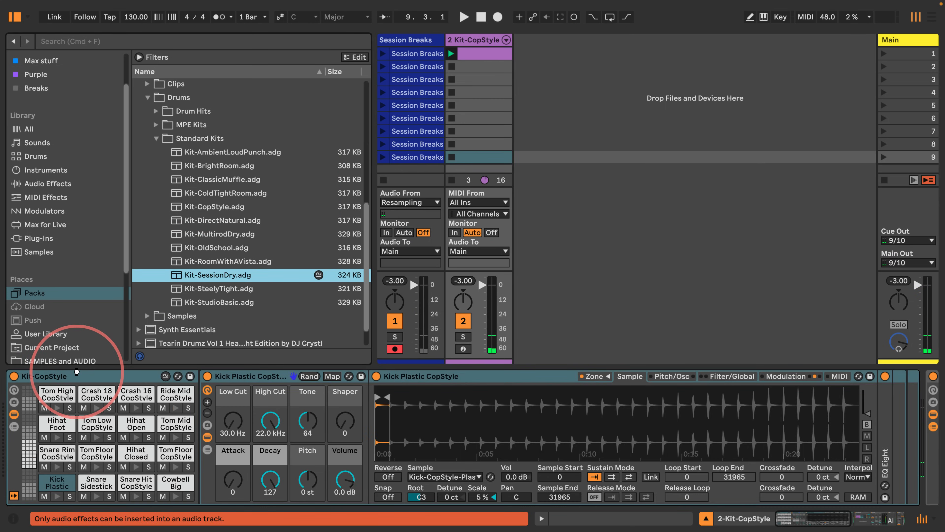
key("space")
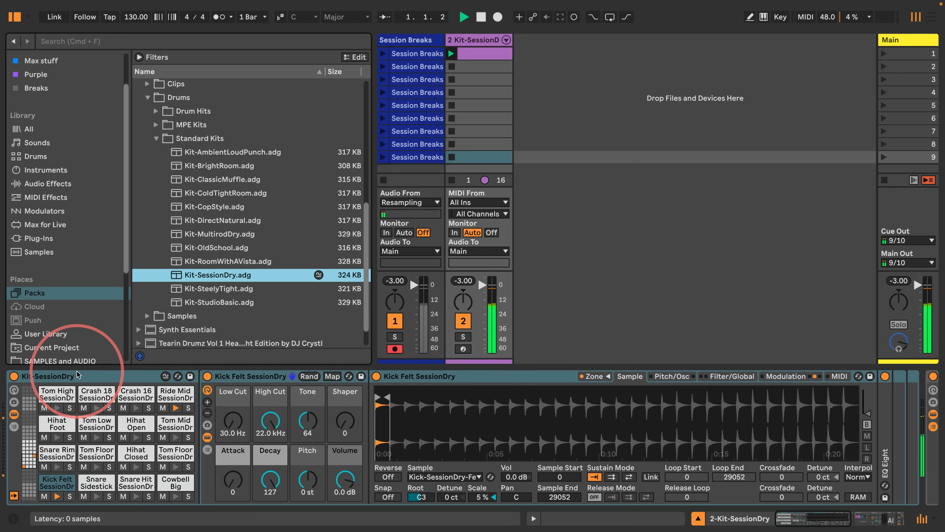
Step: Record the SessionDry version into a new tenth Session Breaks clip slot, then stop recording
left_click(906, 158)
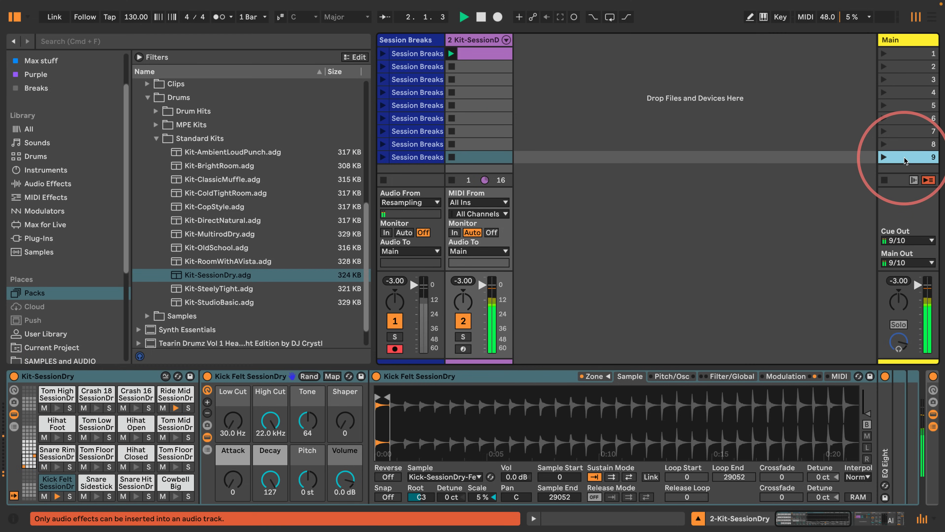
key("super+i")
left_click(413, 170)
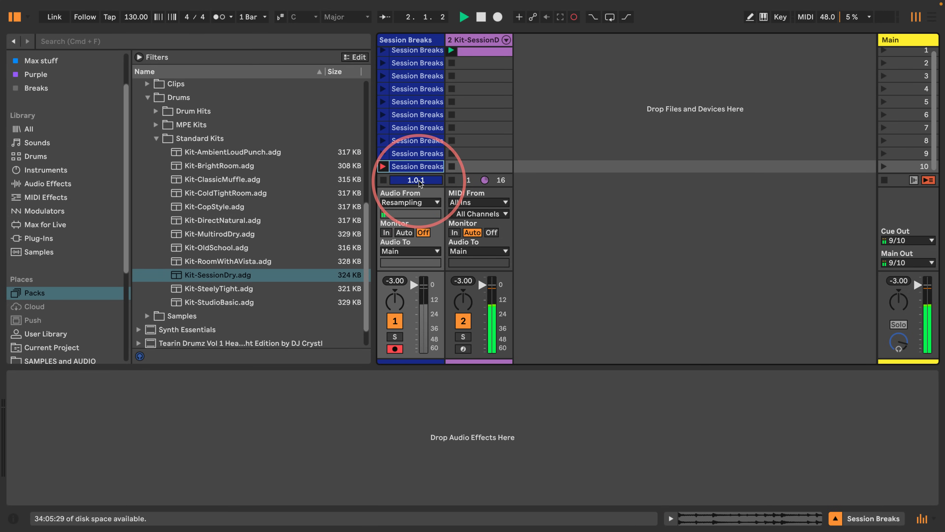
left_click(383, 180)
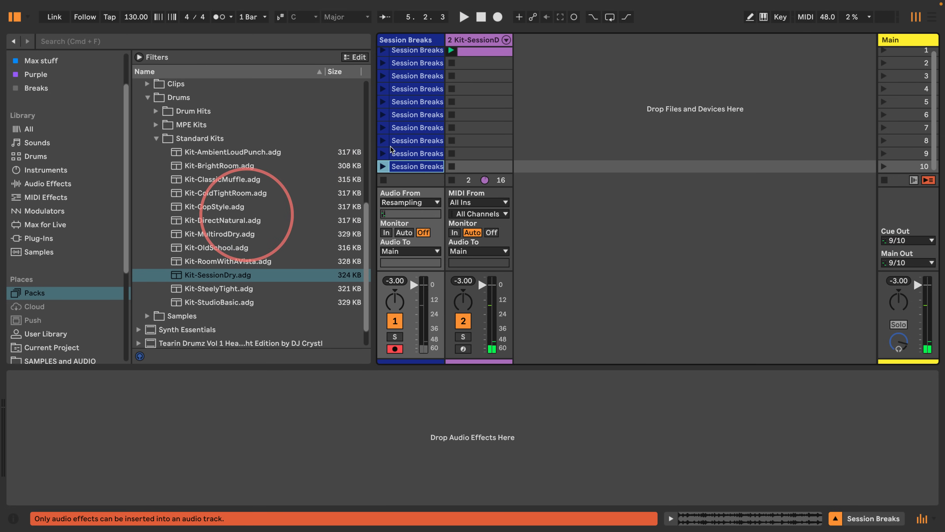
Step: Replace the drum rack's kit with Kit-DirectNatural from the standard kits
left_click(469, 45)
left_click_drag(224, 220, 895, 172)
Step: Record the DirectNatural version into a new eleventh Session Breaks clip slot, then stop recording and playback
left_click(897, 167)
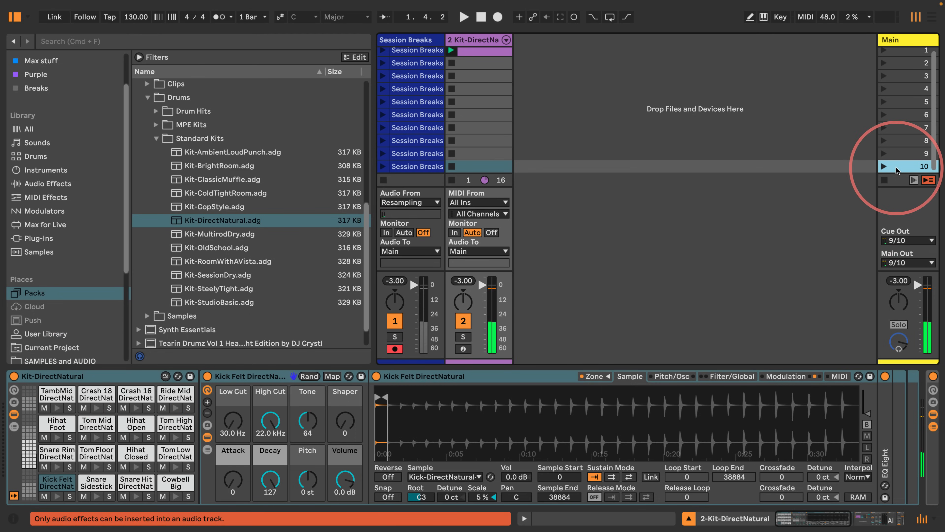
key("super+i")
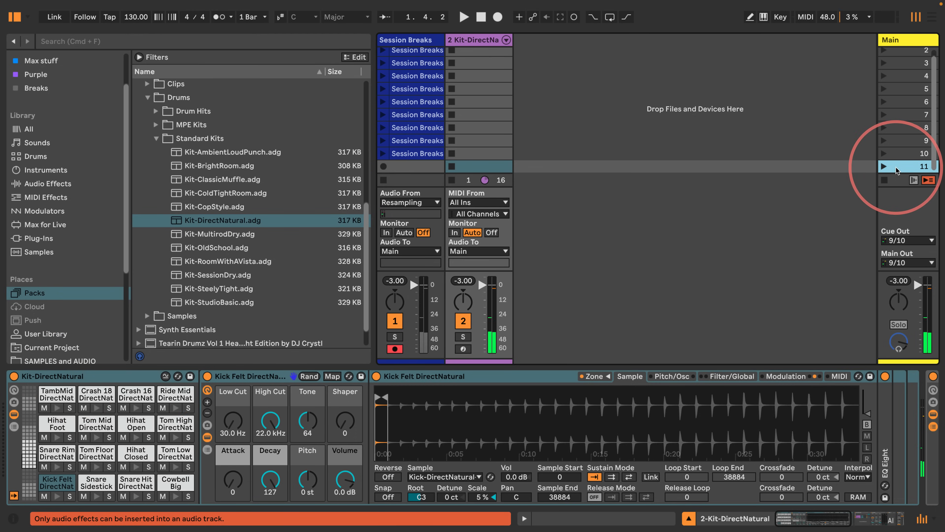
left_click(412, 170)
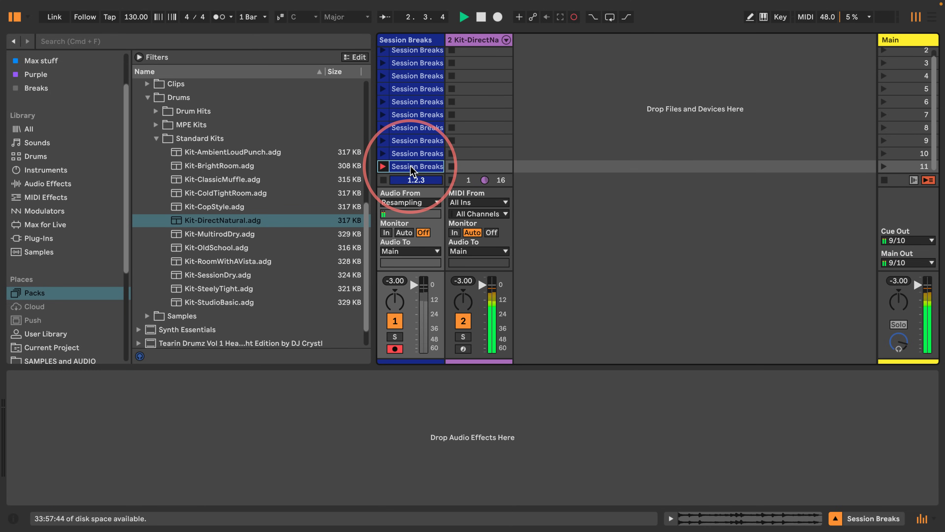
left_click(384, 181)
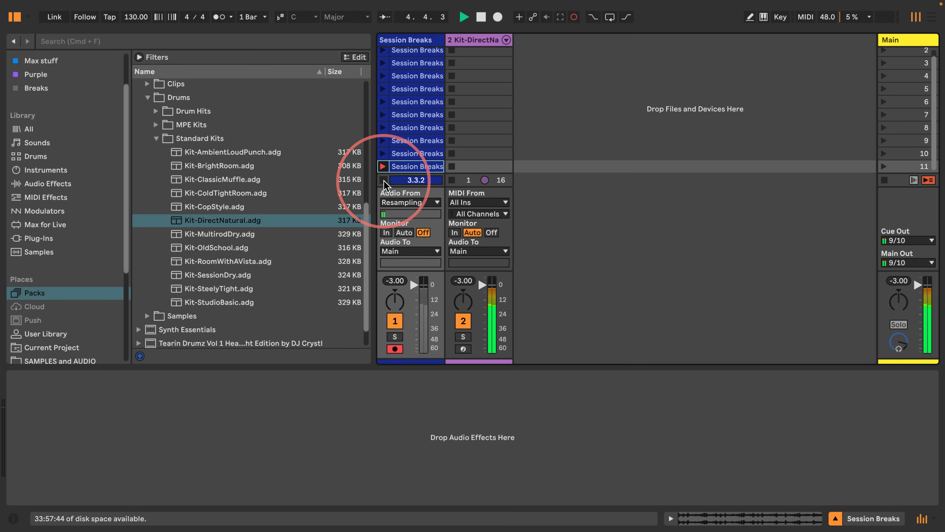
left_click_drag(372, 182, 286, 181)
key("space")
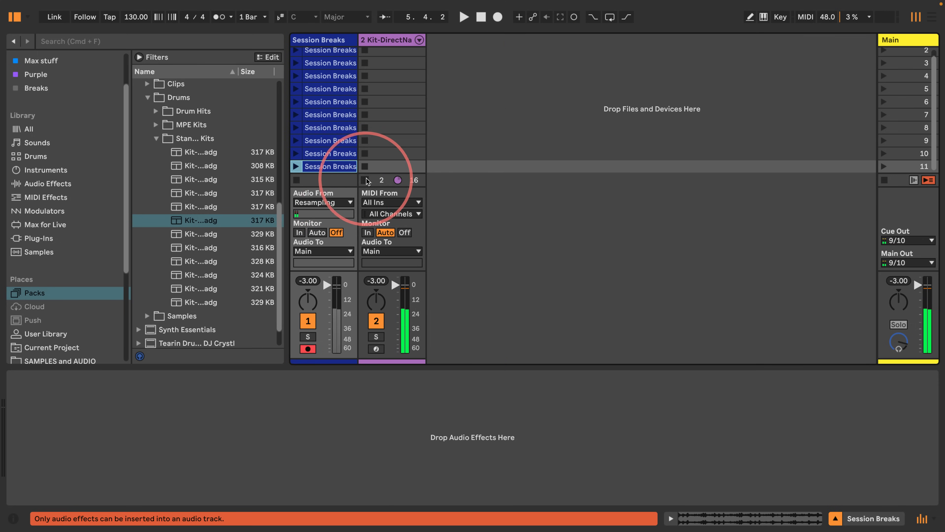
Step: Fold the drum track and widen the Session Breaks track so its clip names are readable
left_click(391, 42)
mouse_move(427, 45)
left_mouse_down()
mouse_move(369, 44)
mouse_move(379, 40)
mouse_move(400, 92)
mouse_move(386, 37)
mouse_move(575, 44)
mouse_move(430, 61)
left_mouse_up()
scroll(362, 90, "up", 2)
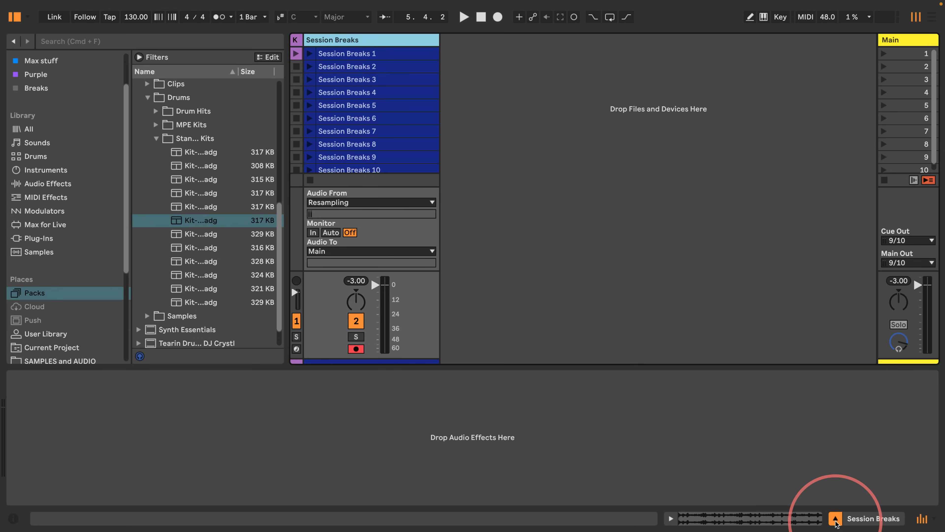
left_click_drag(287, 171, 339, 165)
Step: Create a new MIDI track holding an empty Instrument Rack from the Instruments category
left_click(27, 171)
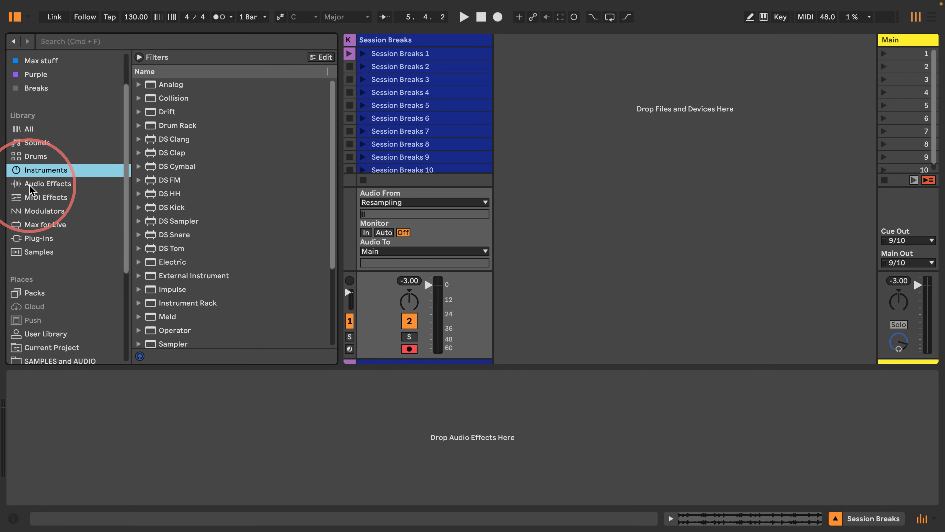
scroll(208, 248, "down", 3)
left_click(208, 244)
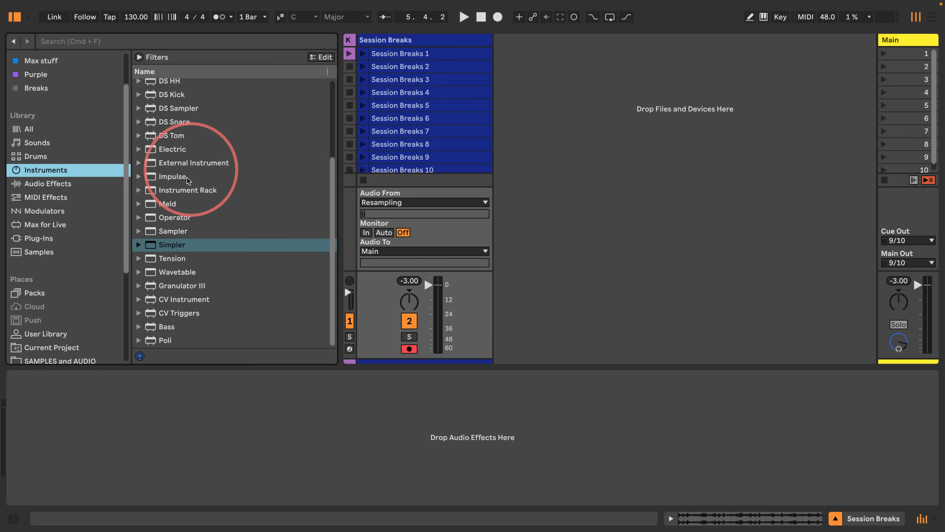
left_click_drag(148, 192, 555, 110)
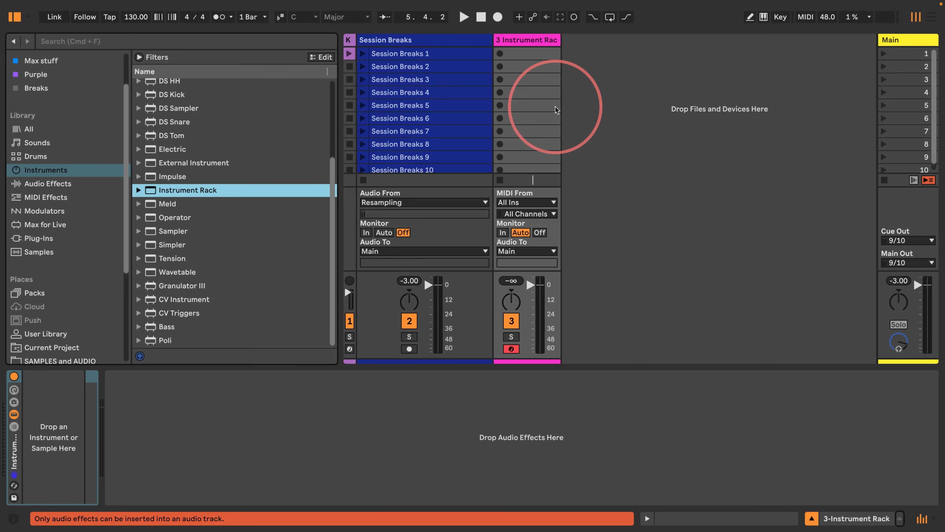
Step: Select all Session Breaks clips and drop them into the Instrument Rack to create a sliced Simpler chain for each
left_click(417, 54)
scroll(413, 97, "down", 2)
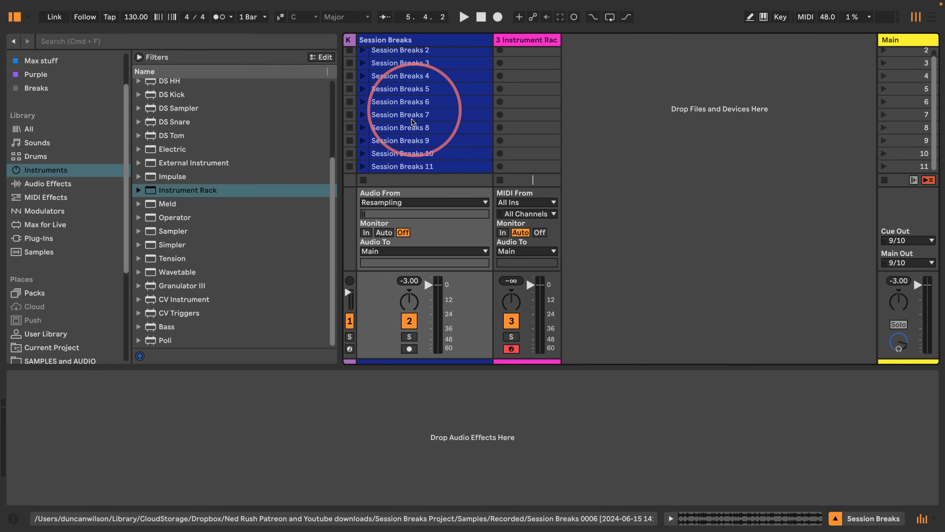
left_click_drag(410, 167, 50, 426)
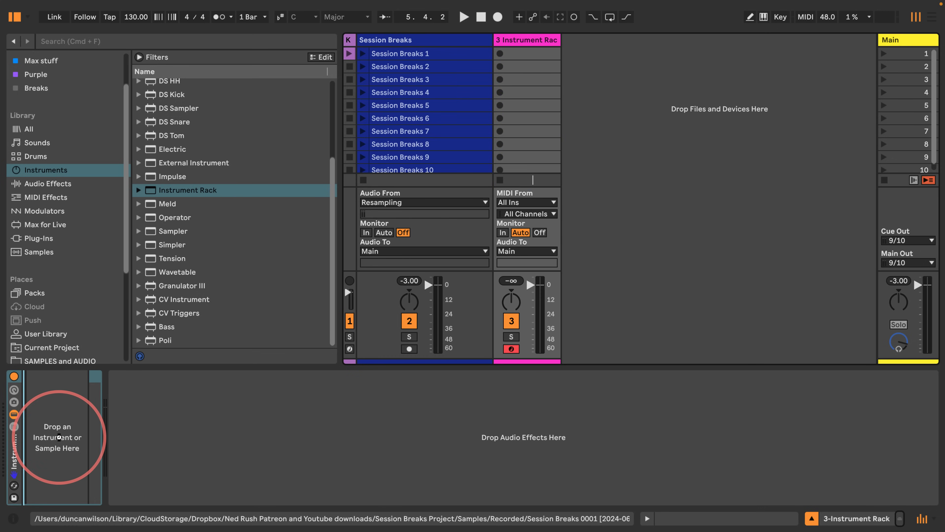
Step: Show the rack's chain list and set the first chain's Simpler to slice by Beat at 1/8 division
left_click(14, 427)
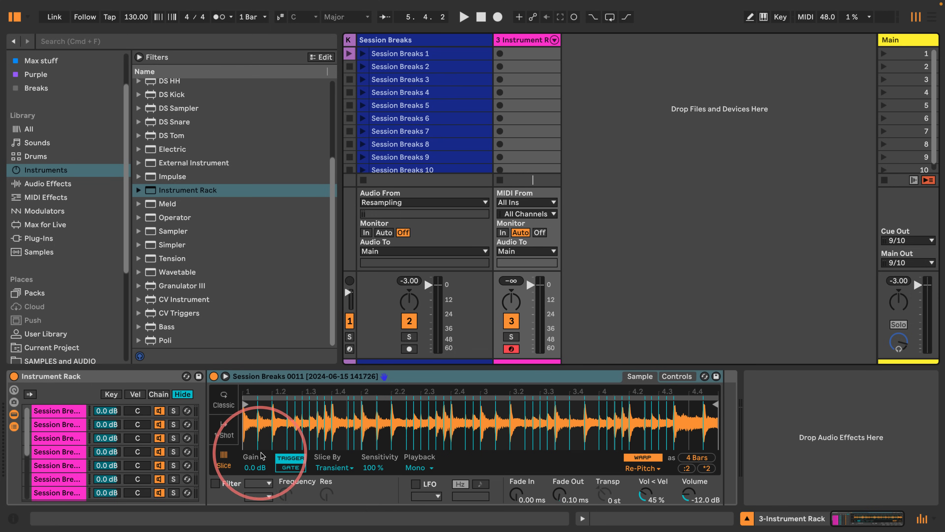
left_click(56, 411)
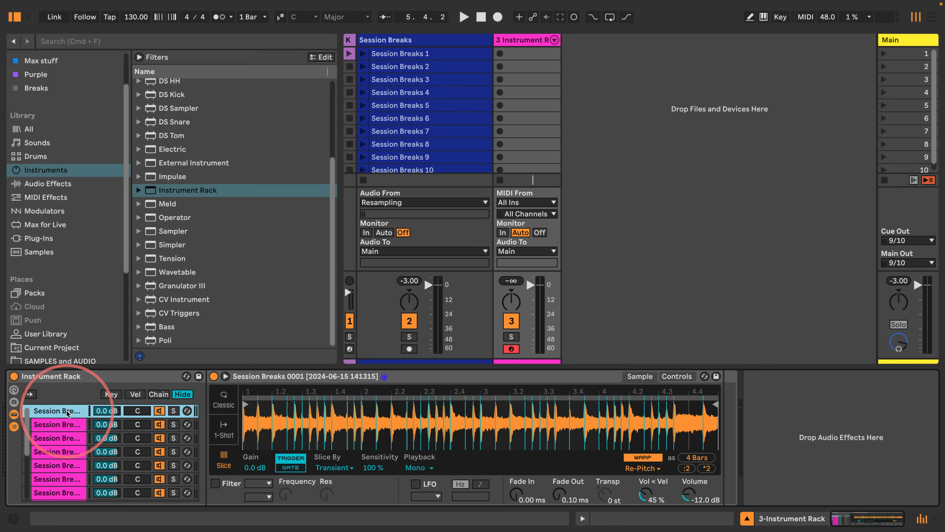
left_click(334, 468)
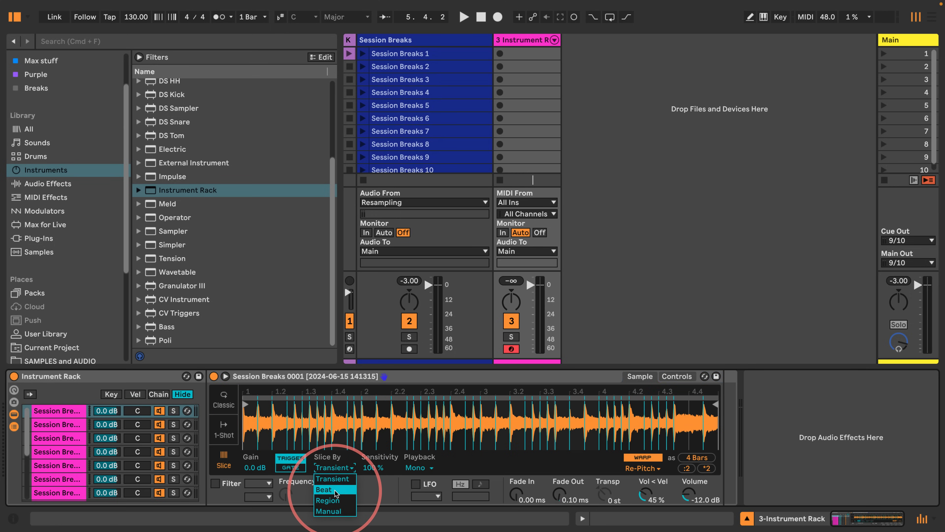
left_click(324, 489)
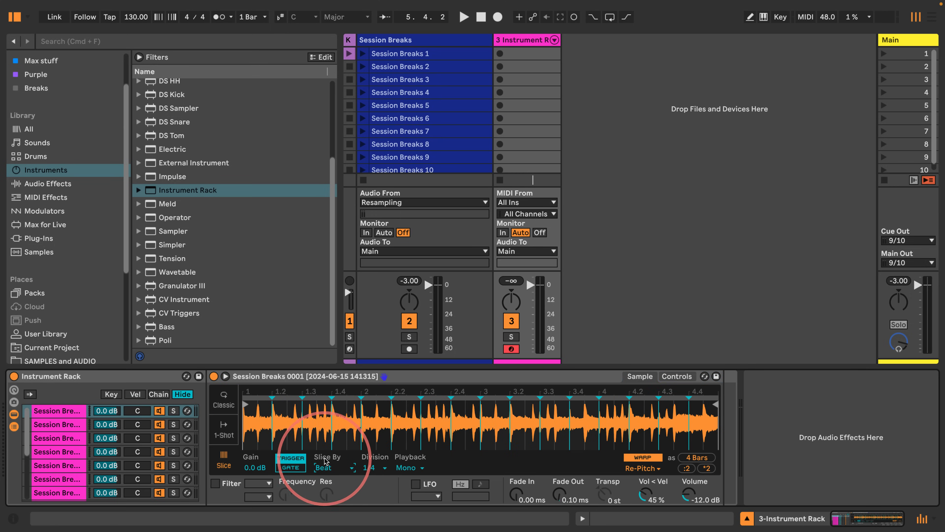
left_click(369, 468)
left_click(372, 371)
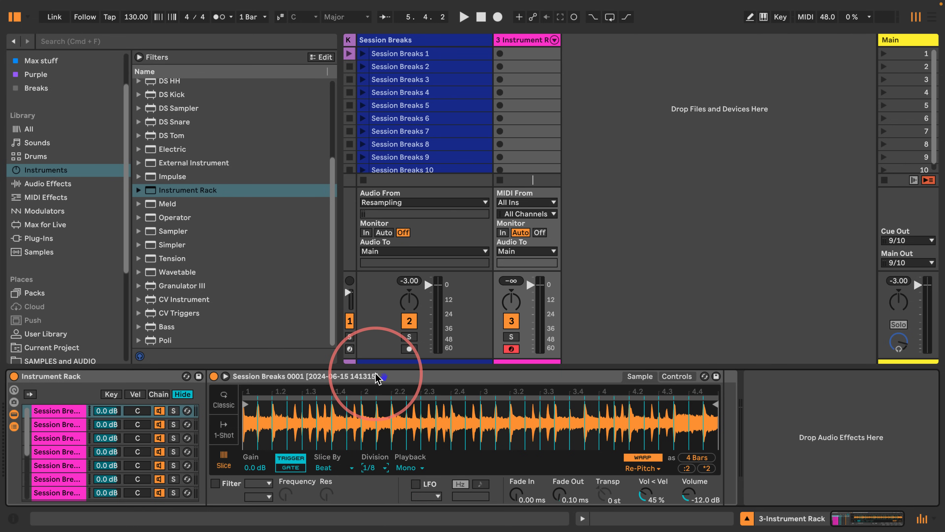
Step: Set the second chain's Simpler to slice by Beat with a 1/8 division
left_click(56, 424)
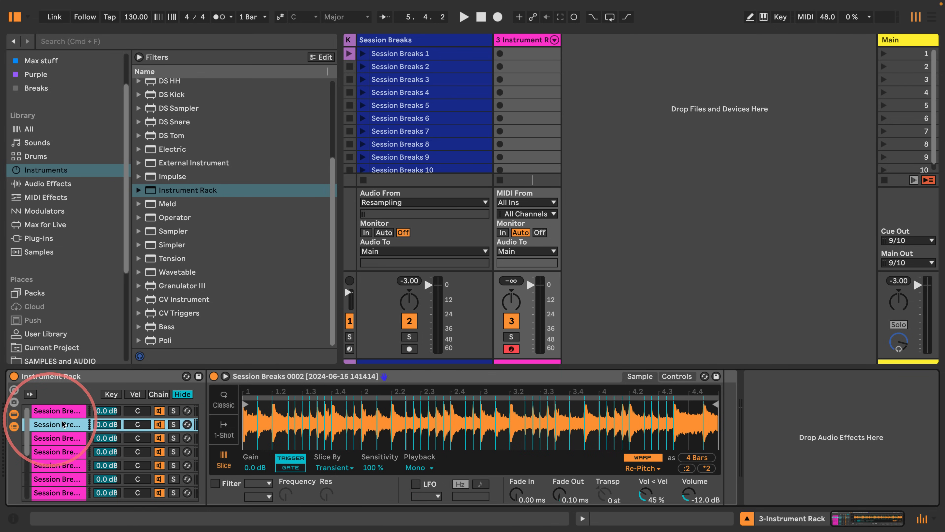
left_click(329, 469)
left_click(328, 468)
left_click(328, 478)
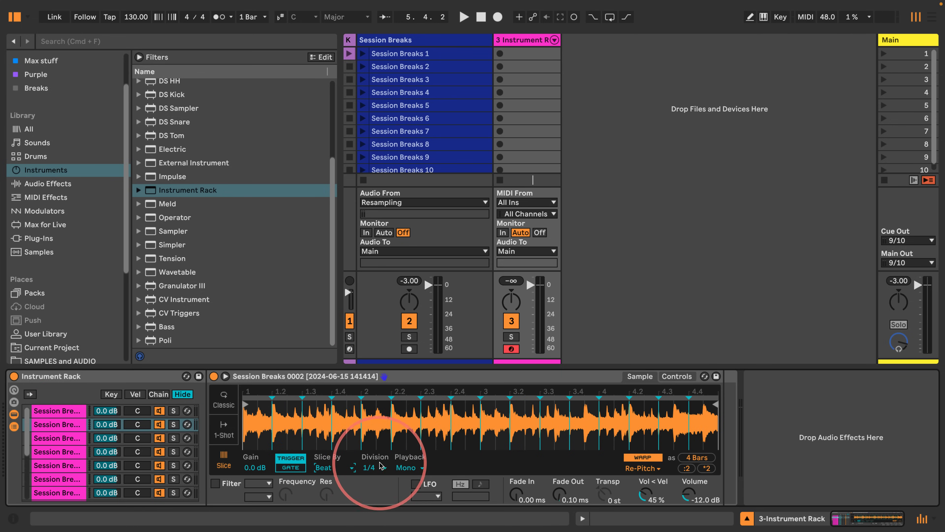
left_click(373, 467)
left_click(369, 371)
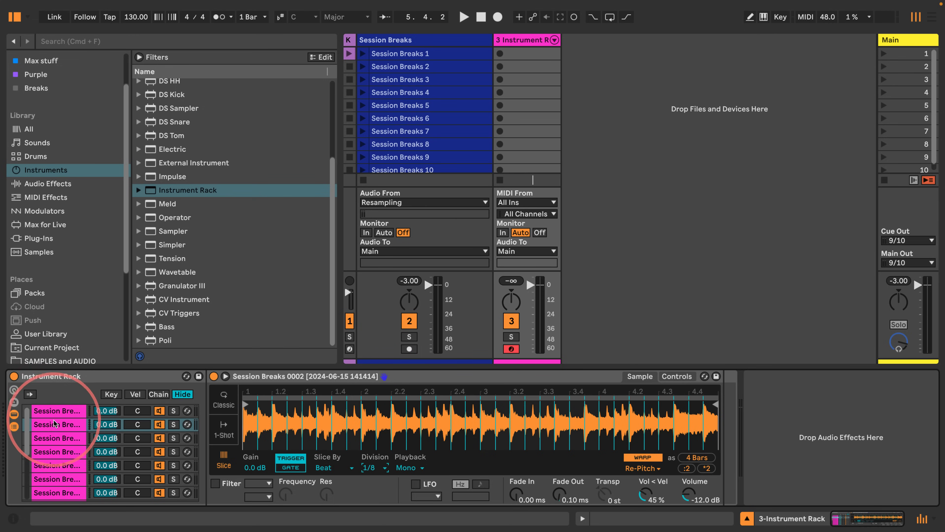
Step: Set the third chain's Simpler to slice by Beat with a 1/8 division
left_click(53, 438)
left_click(329, 468)
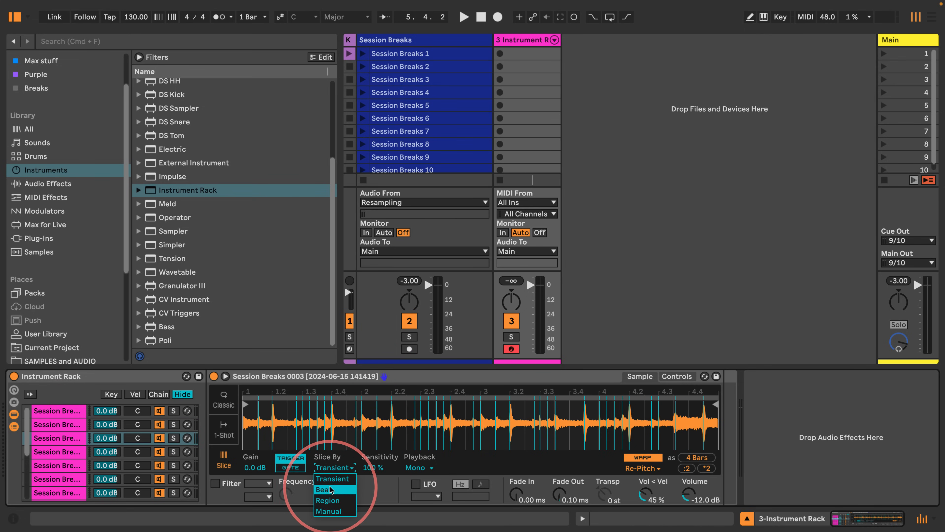
left_click(327, 479)
left_click(373, 467)
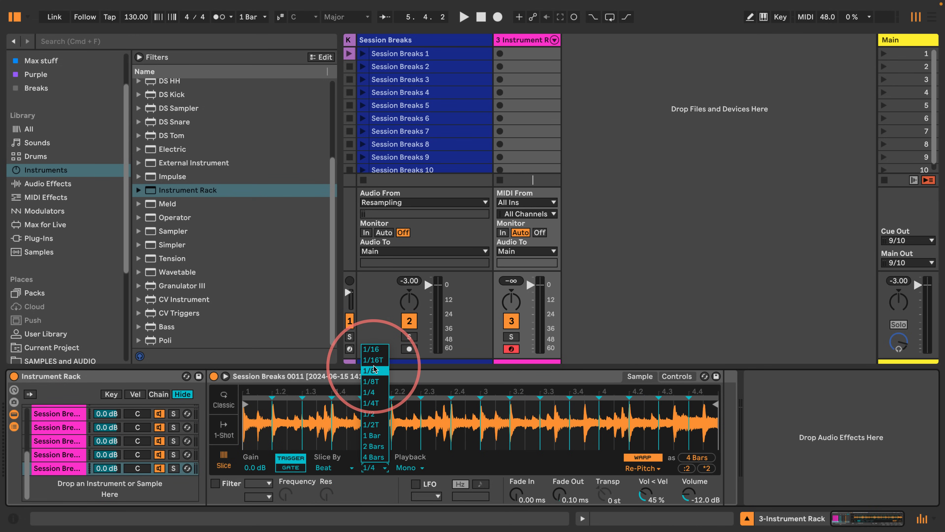
left_click(369, 371)
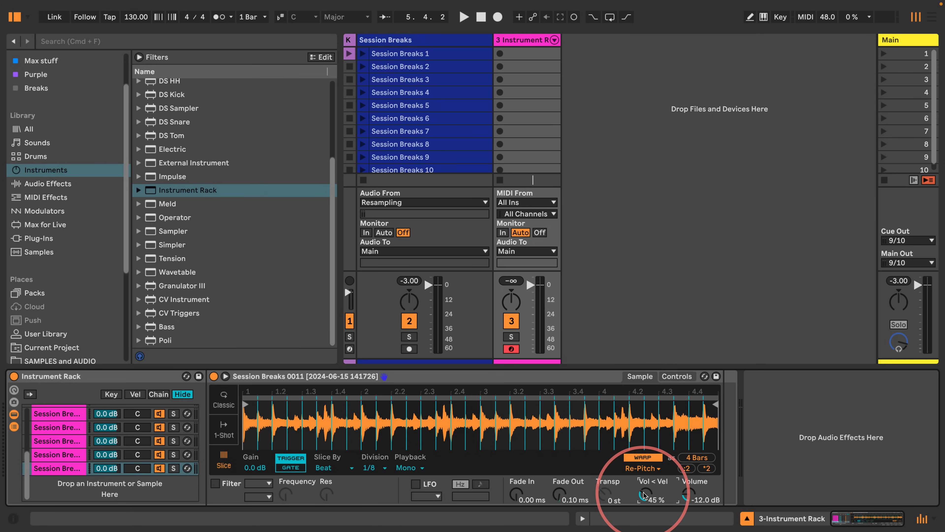
Step: Set the Simpler's Vol < Vel to 0% and copy that value to all sibling chains
left_click_drag(644, 492, 644, 521)
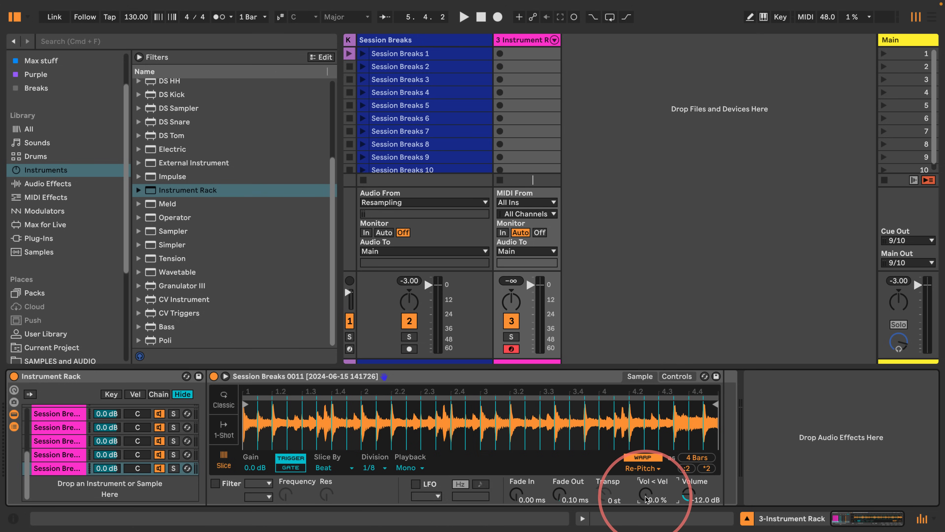
right_click(656, 499)
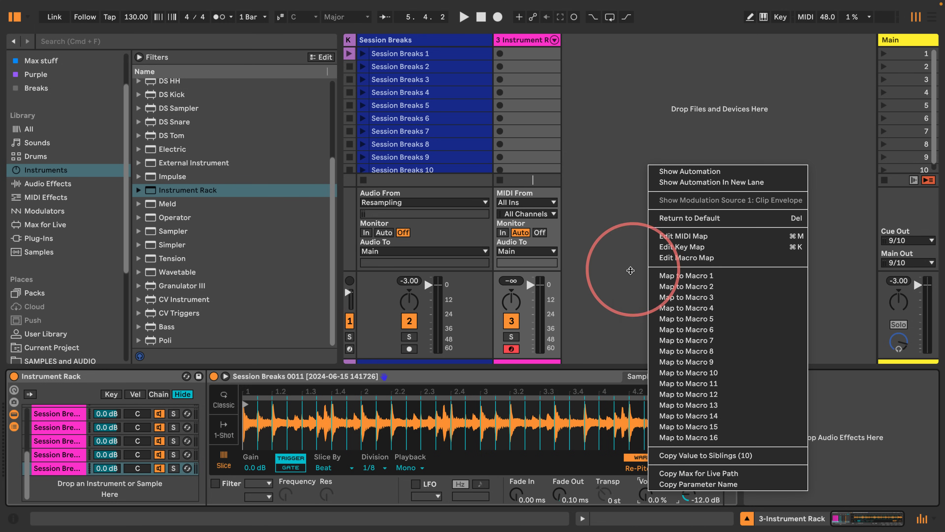
left_click(666, 455)
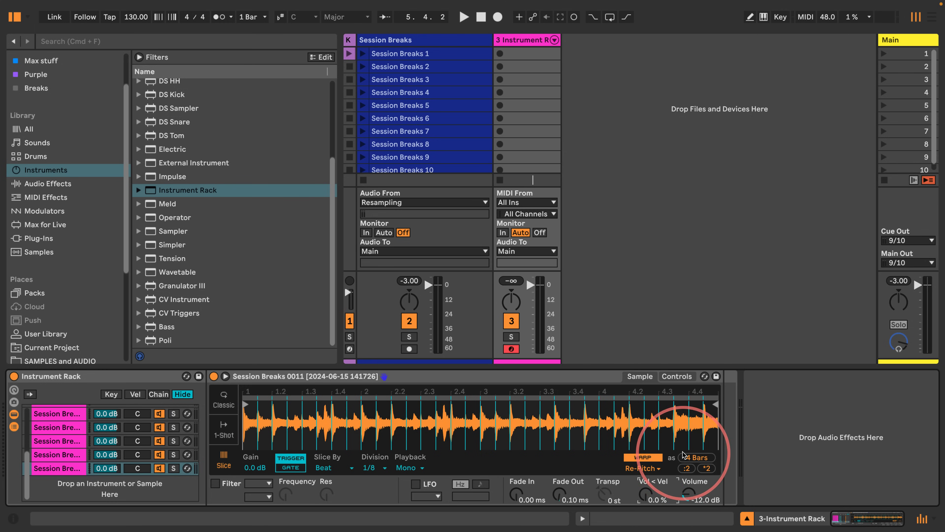
Step: Reset the Simpler's volume to 0 dB and copy the Gate trigger mode to all sibling chains
right_click(688, 495)
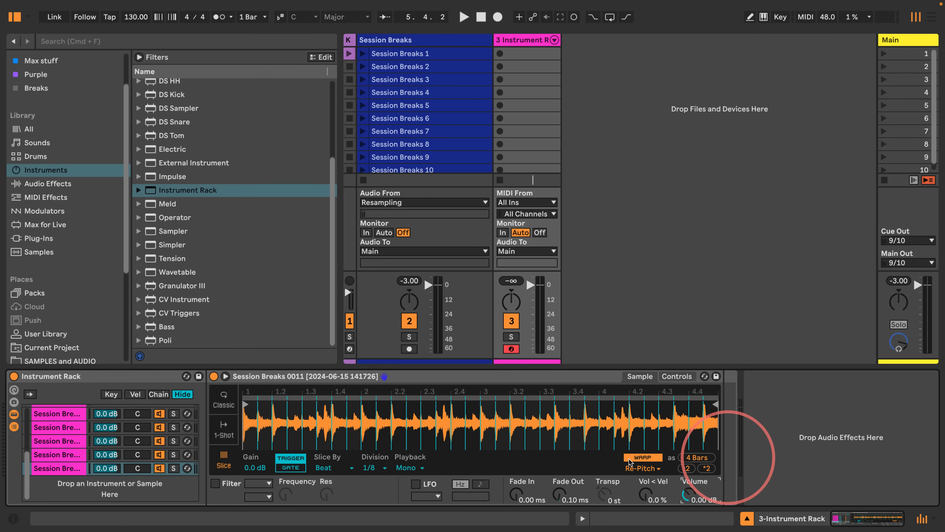
right_click(288, 473)
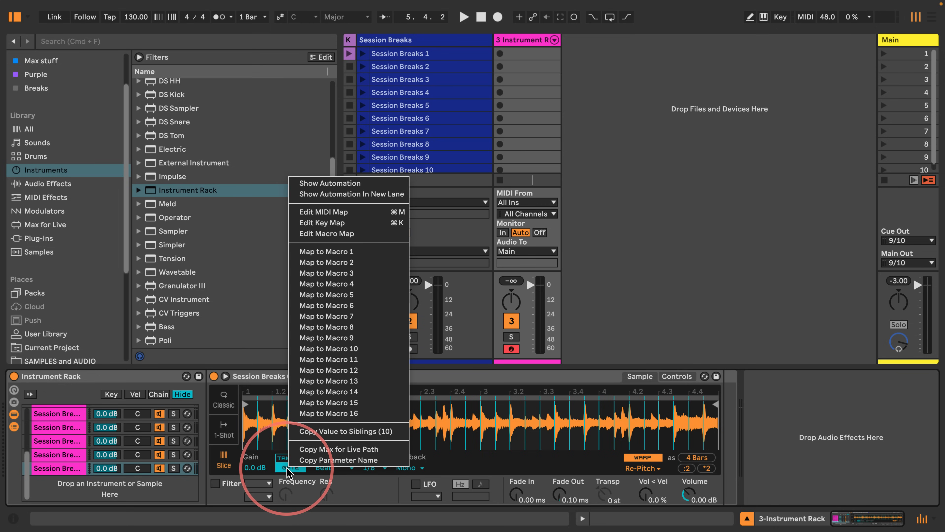
left_click(305, 430)
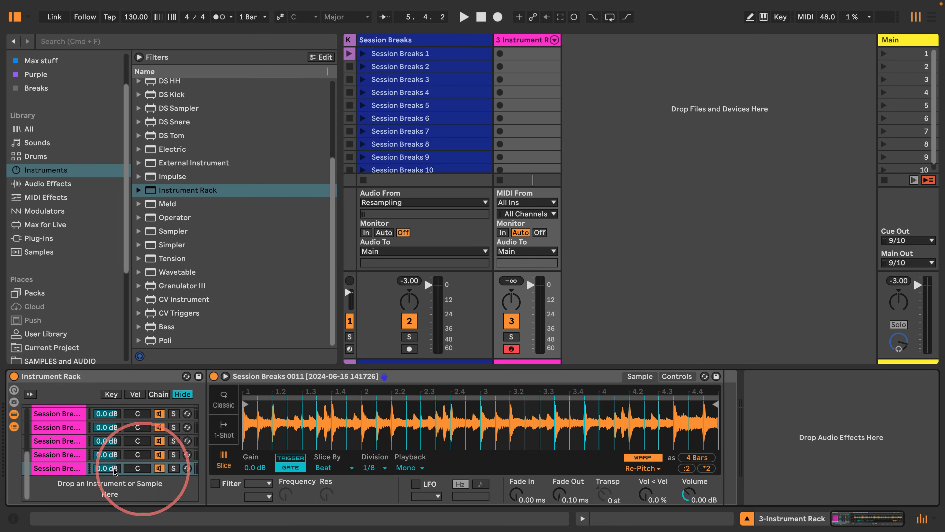
Step: Step through each chain of the rack to check its Simpler slice settings
left_click(48, 453)
key("Up")
key("Up")
key("Up")
key("Up")
key("Up")
key("Up")
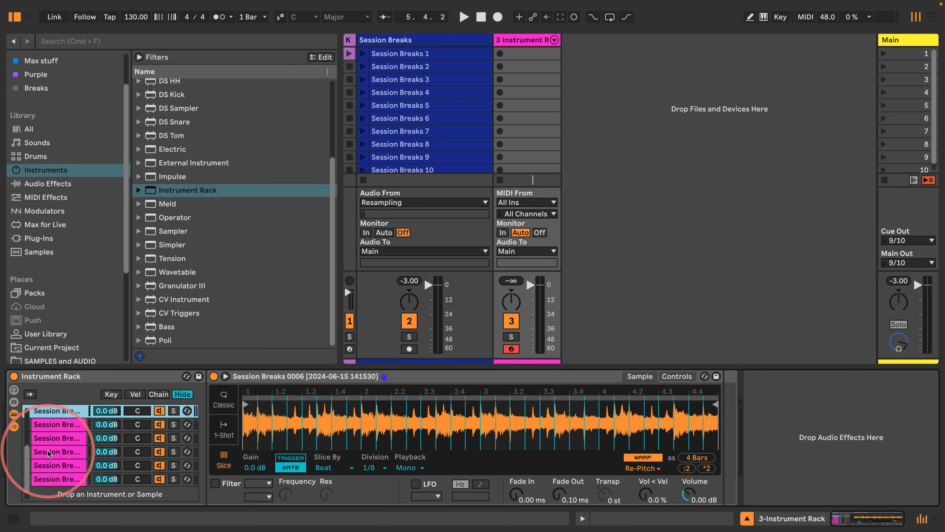
key("Up")
key("Up")
key("Up")
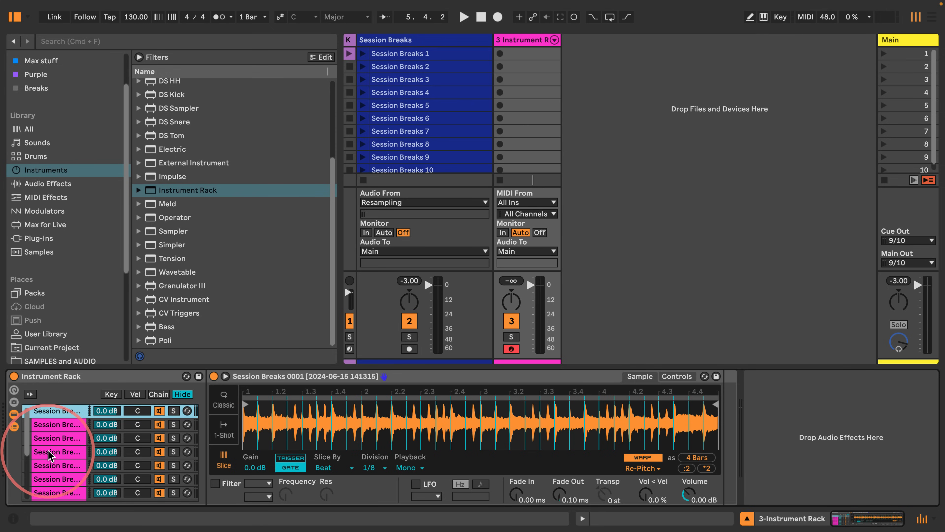
key("Down")
key("Down")
key("Down")
key("Down")
key("Down")
key("Down")
key("Down")
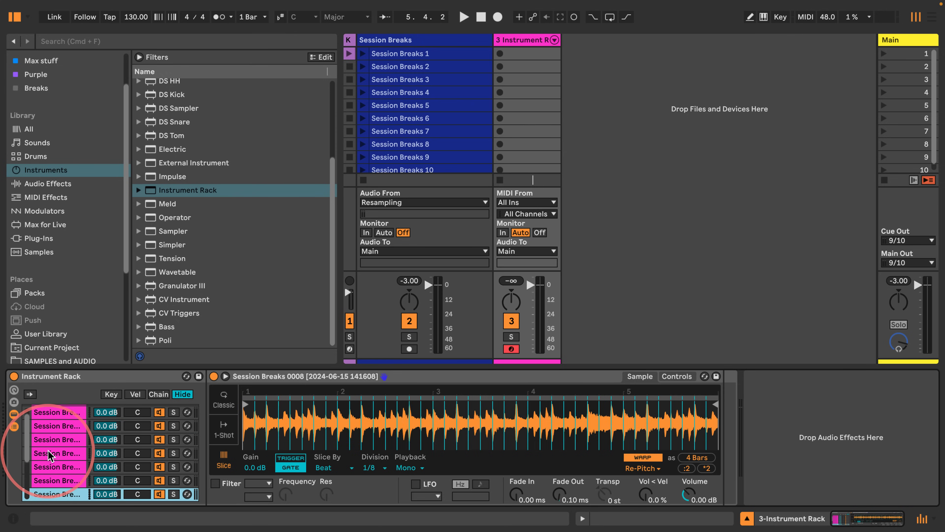
key("Down")
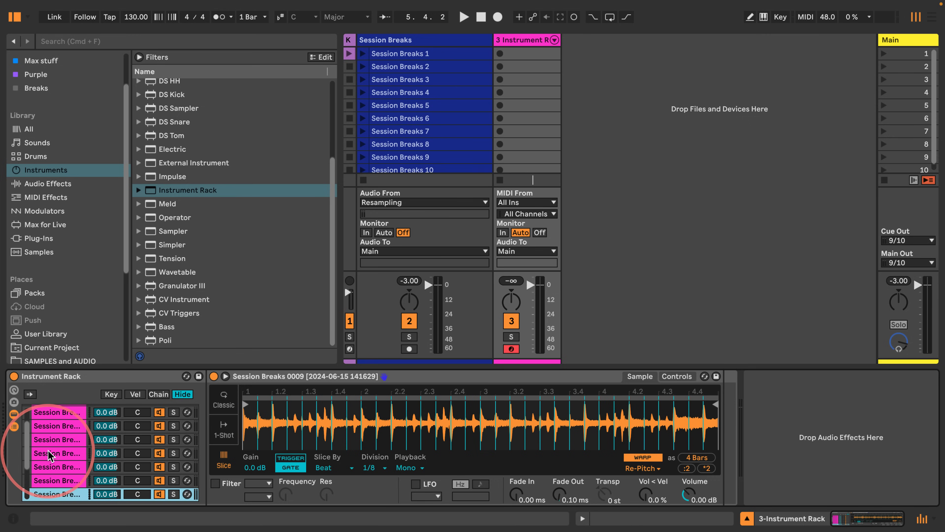
scroll(67, 452, "down", 3)
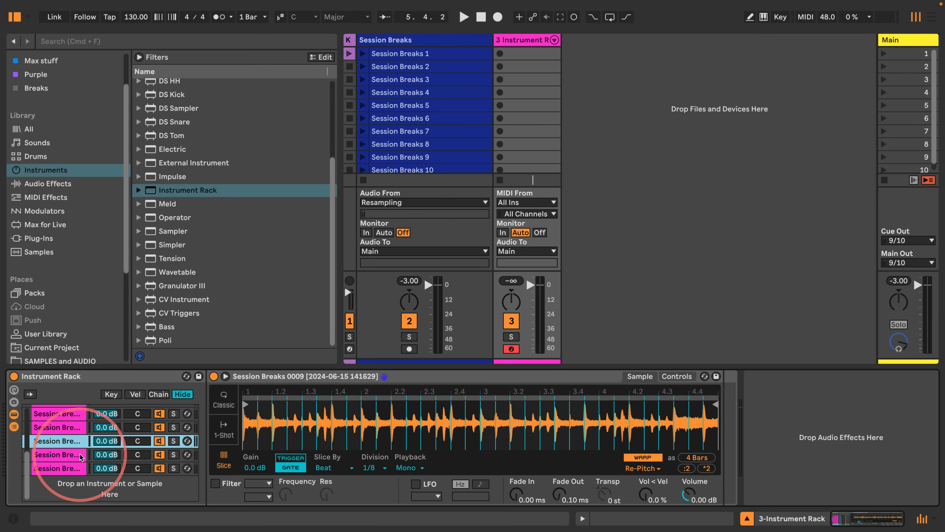
scroll(73, 453, "up", 5)
Step: Select all chains in the velocity zone editor and distribute their velocity ranges equally
left_click(60, 410)
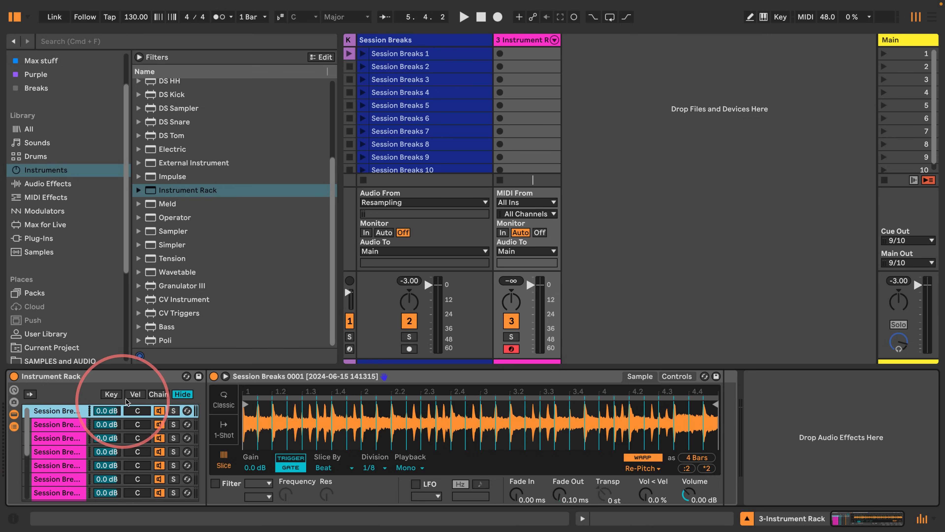
left_click(135, 394)
scroll(55, 450, "down", 3)
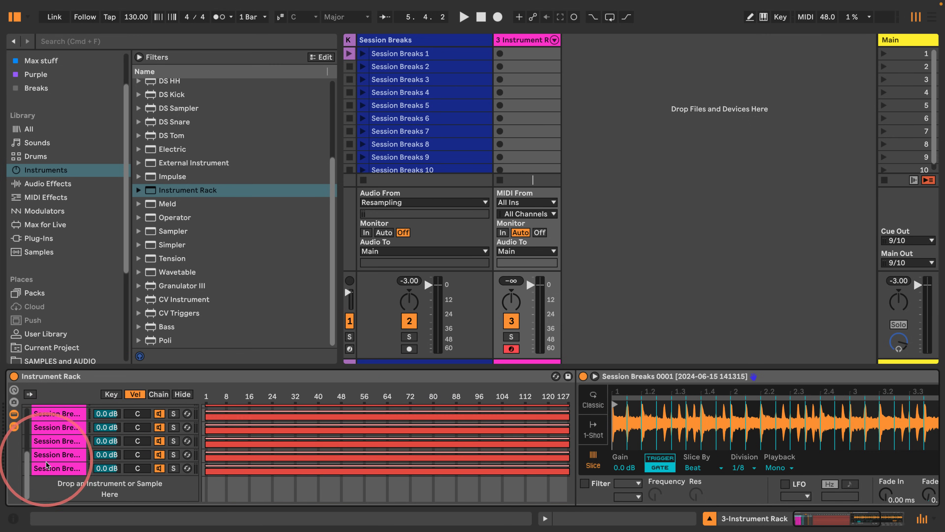
left_click(50, 469, "shift")
right_click(53, 468)
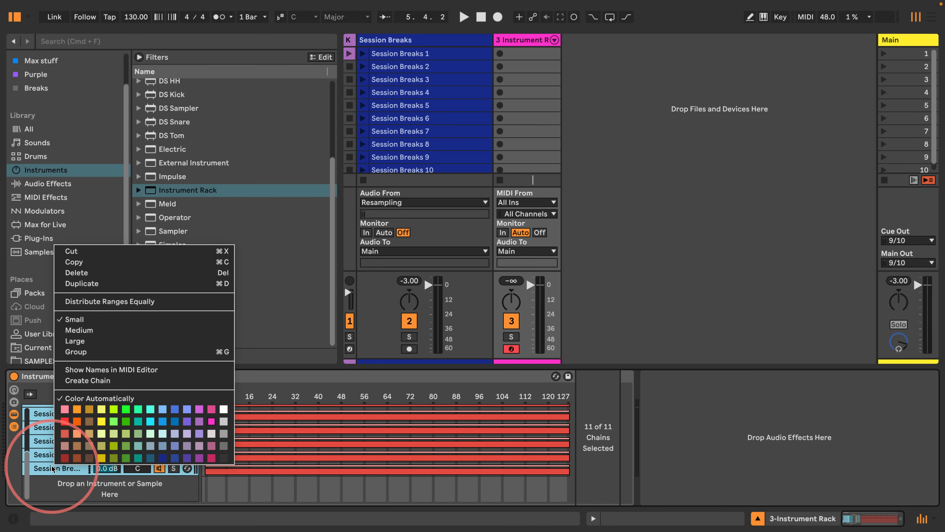
left_click(151, 302)
scroll(428, 414, "up", 5)
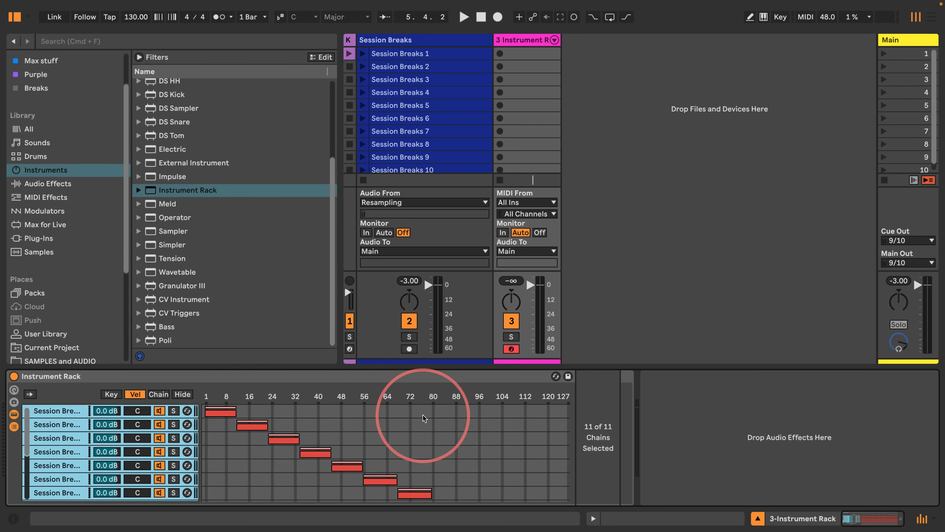
Step: Create an empty MIDI clip in the Instrument Rack track's first clip slot
left_click(54, 426)
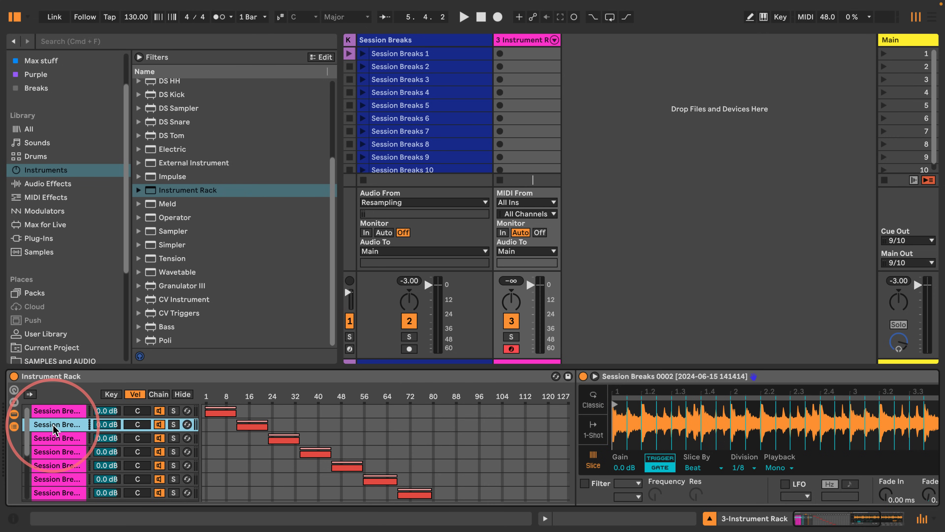
left_click(80, 373)
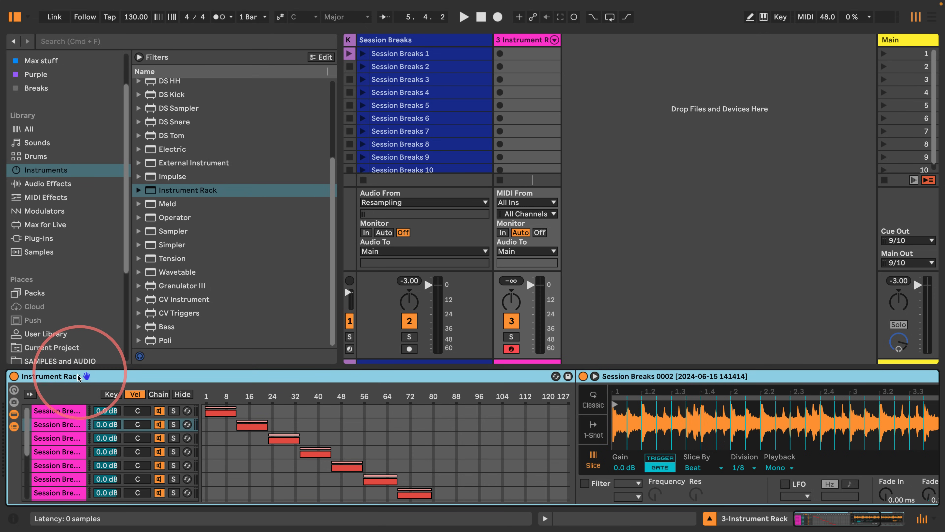
double_click(535, 59)
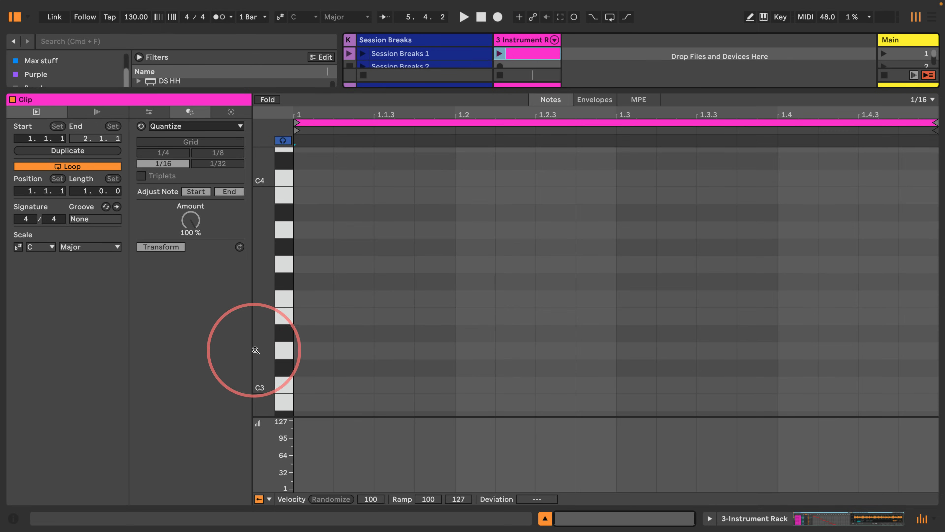
mouse_move(255, 350)
left_mouse_down()
mouse_move(253, 338)
mouse_move(249, 352)
left_mouse_up()
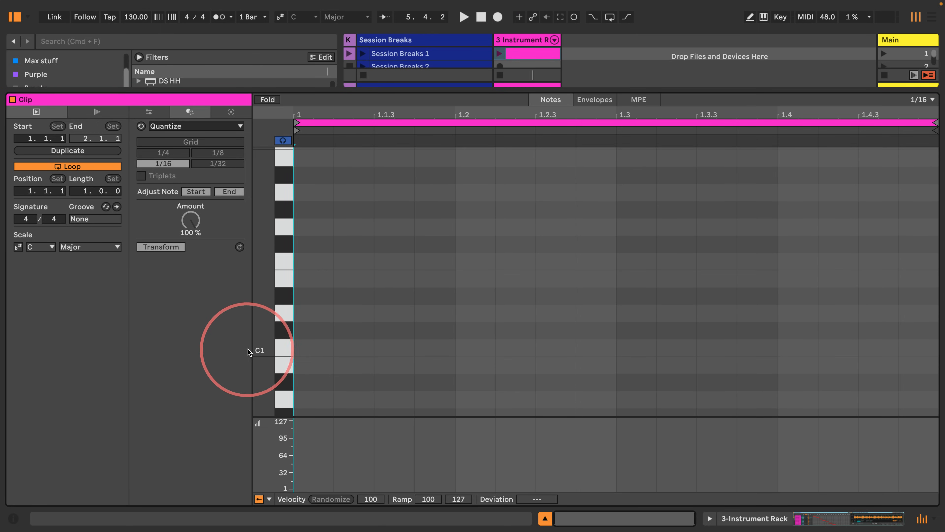
scroll(261, 348, "down", 3)
Step: Draw a C1 note spanning the whole bar and launch the clip
double_click(322, 295)
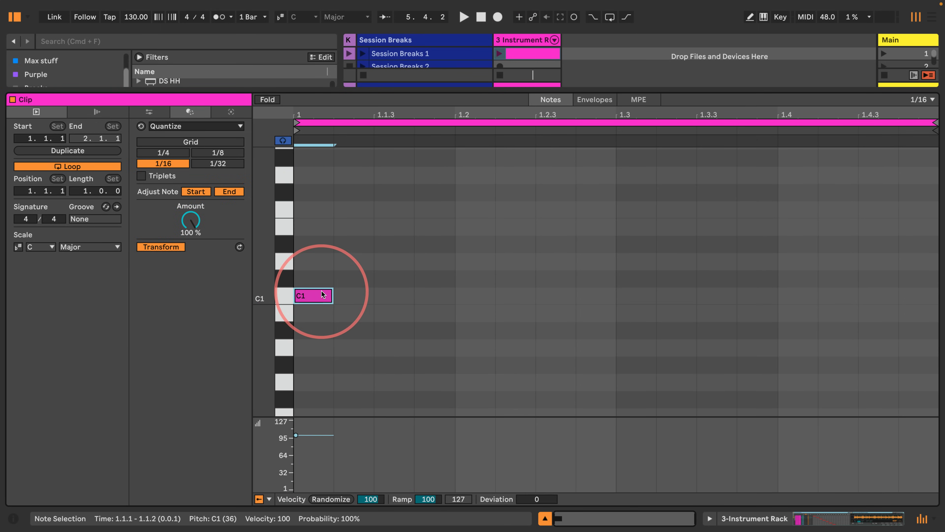
left_click_drag(332, 296, 937, 295)
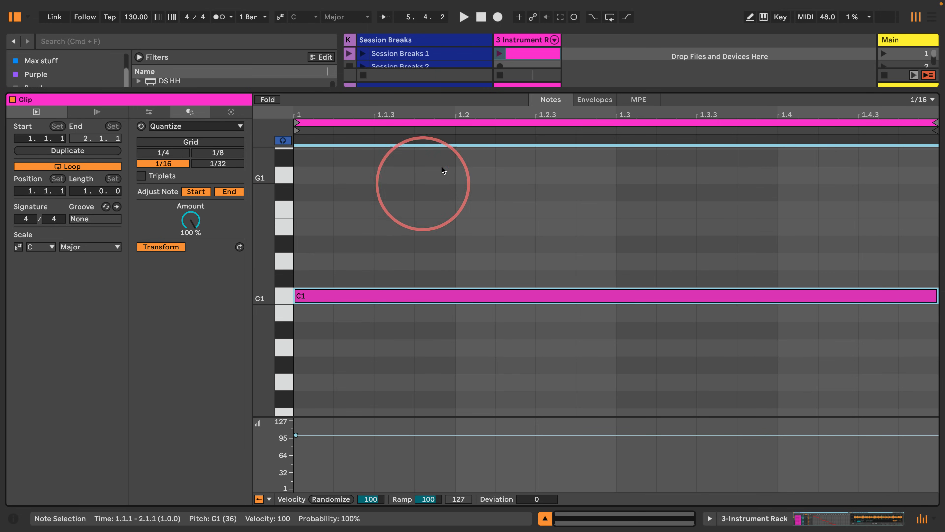
left_click(499, 53)
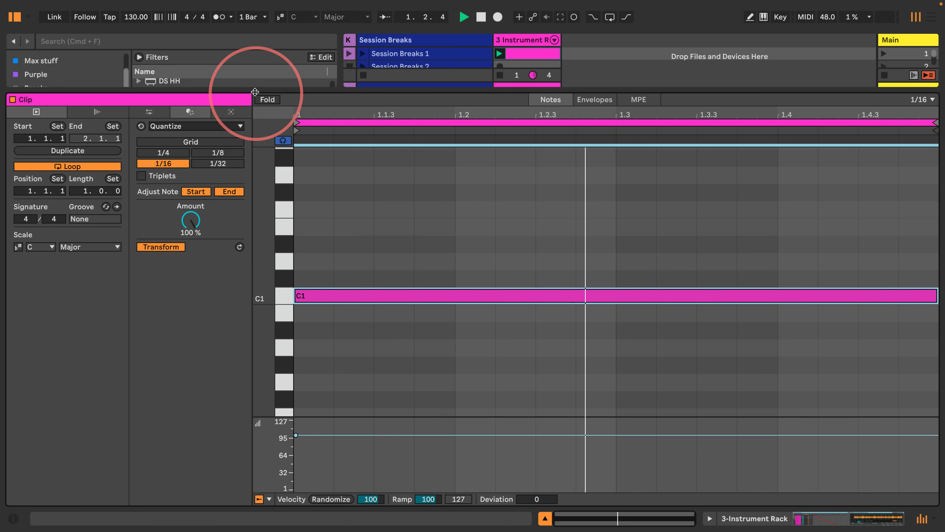
Step: Set the song tempo to 175 BPM and restart playback
left_click_drag(255, 92, 253, 246)
left_click_drag(264, 359, 260, 373)
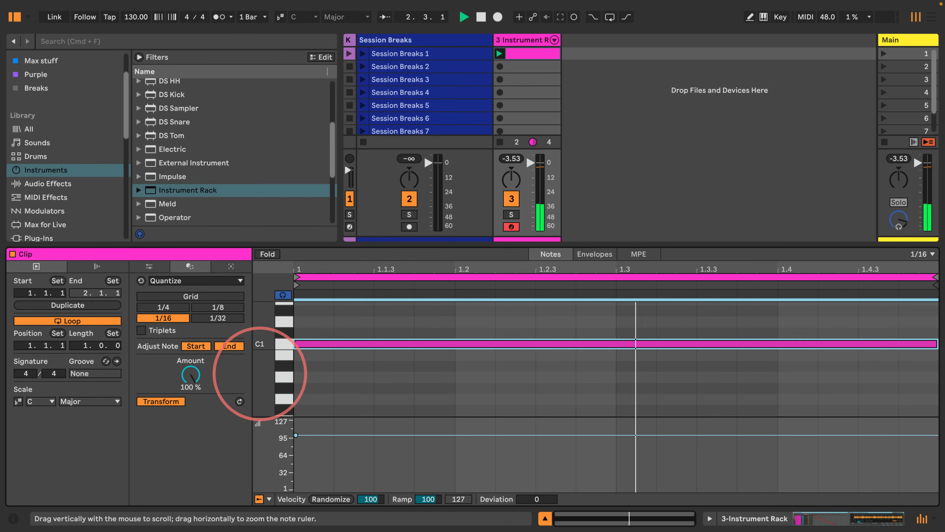
left_click(726, 518)
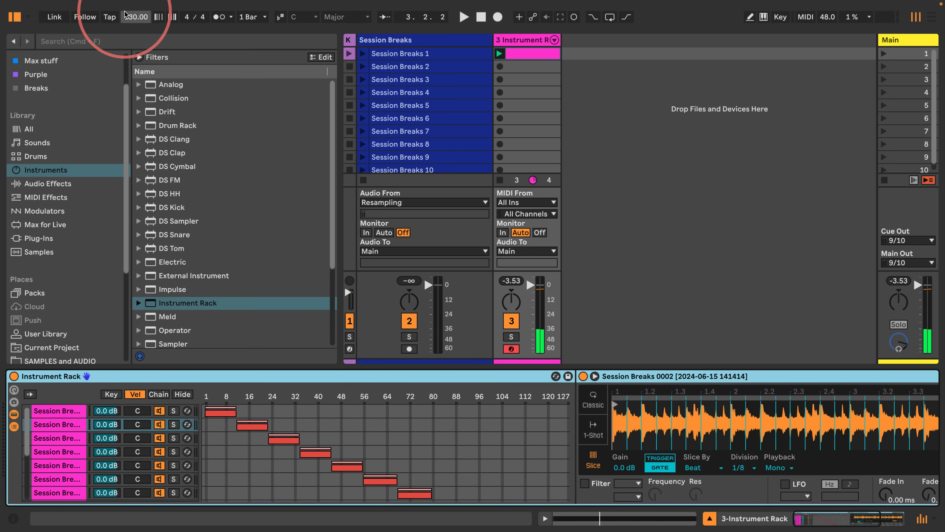
left_click(132, 18)
type("175")
key("Return")
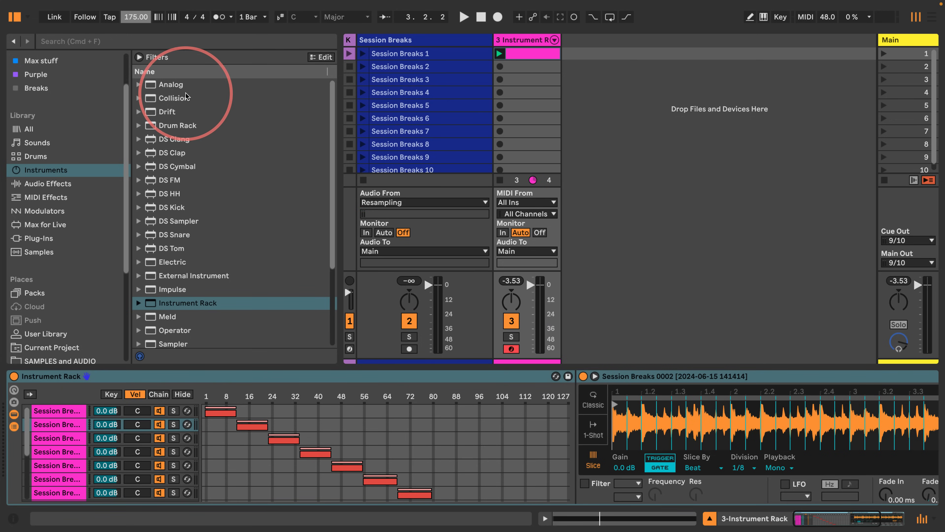
key("space")
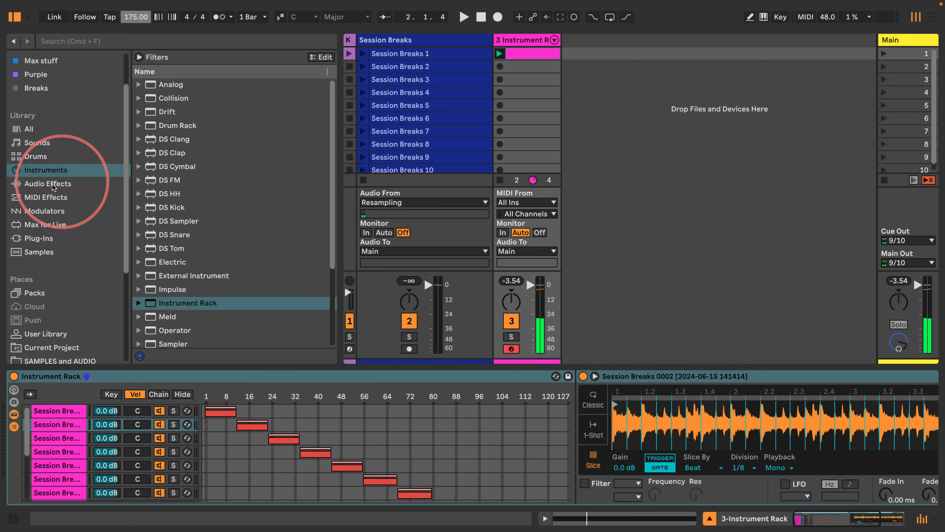
Step: Add an Arpeggiator MIDI effect in front of the Instrument Rack
left_click(44, 183)
left_click(44, 197)
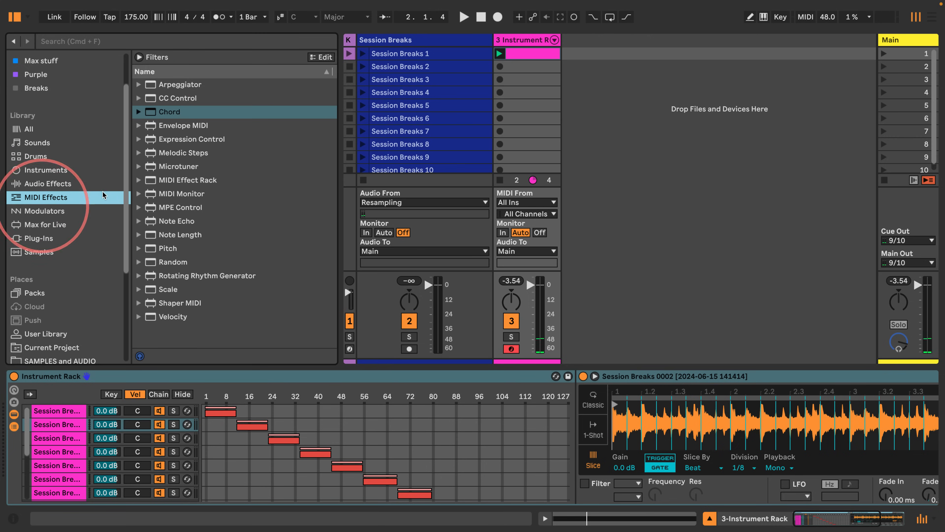
left_click(162, 85)
left_click_drag(162, 85, 5, 397)
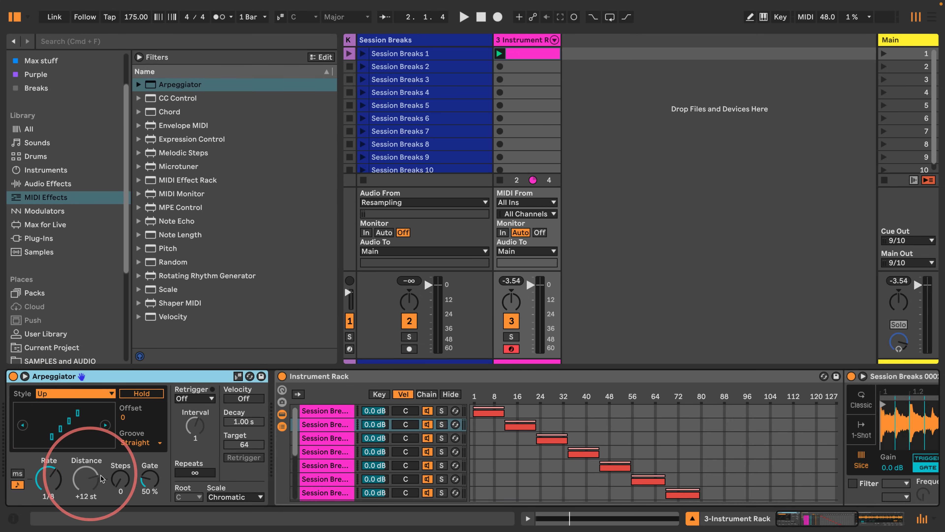
Step: Set the Arpeggiator's Steps to 2 and Distance to +1 st
left_click_drag(121, 478, 111, 520)
left_click_drag(78, 470, 116, 512)
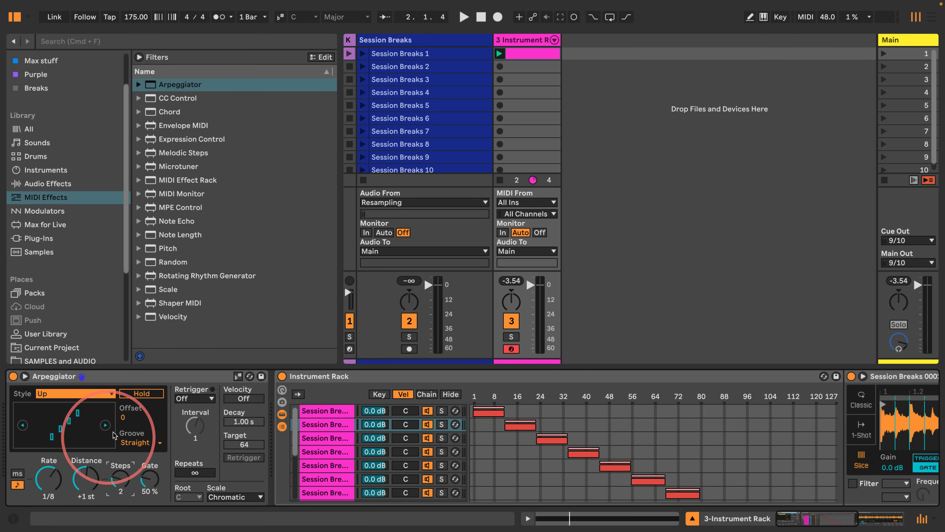
key("space")
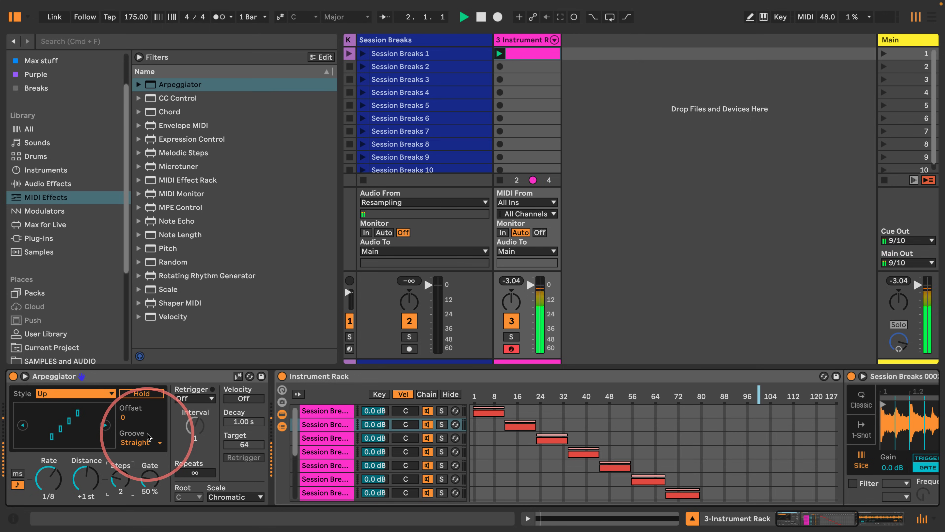
Step: Play the arpeggiated pattern and examine the chains' velocity zones
scroll(445, 436, "down", 3)
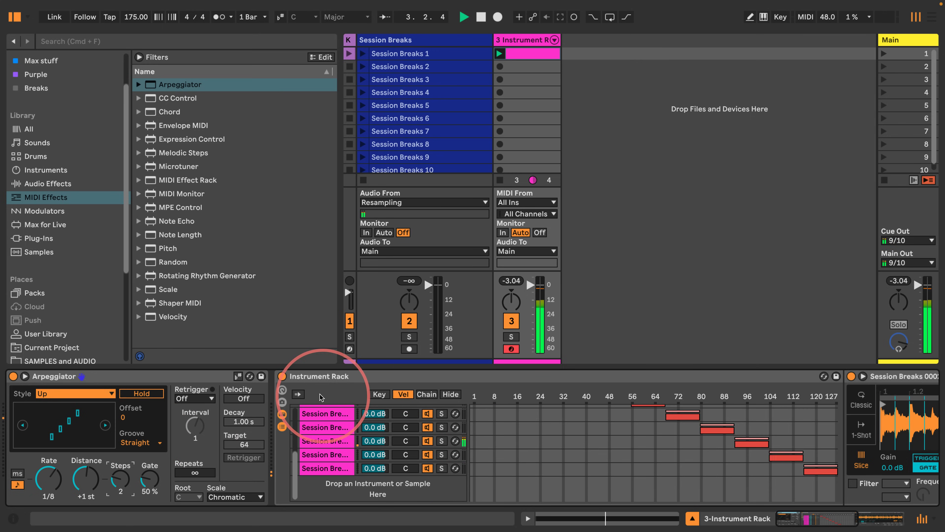
left_click(547, 443)
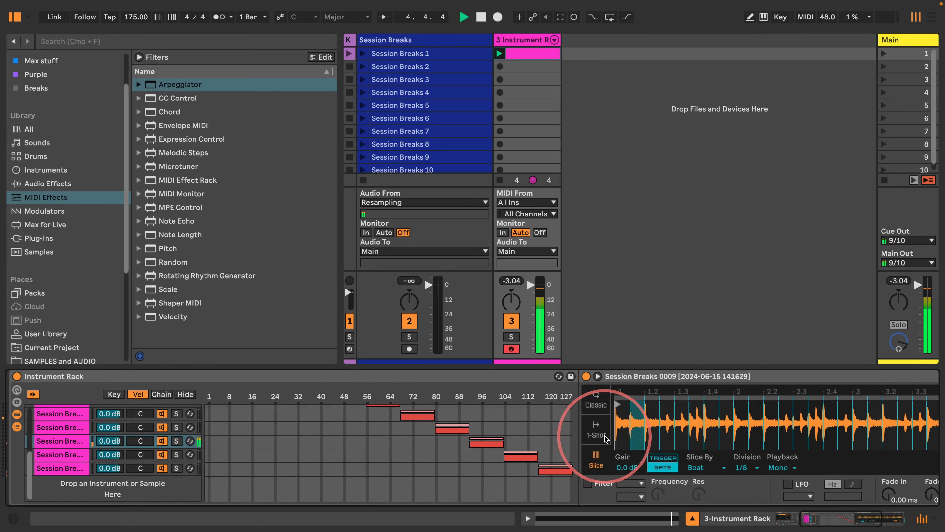
scroll(404, 424, "left", 9)
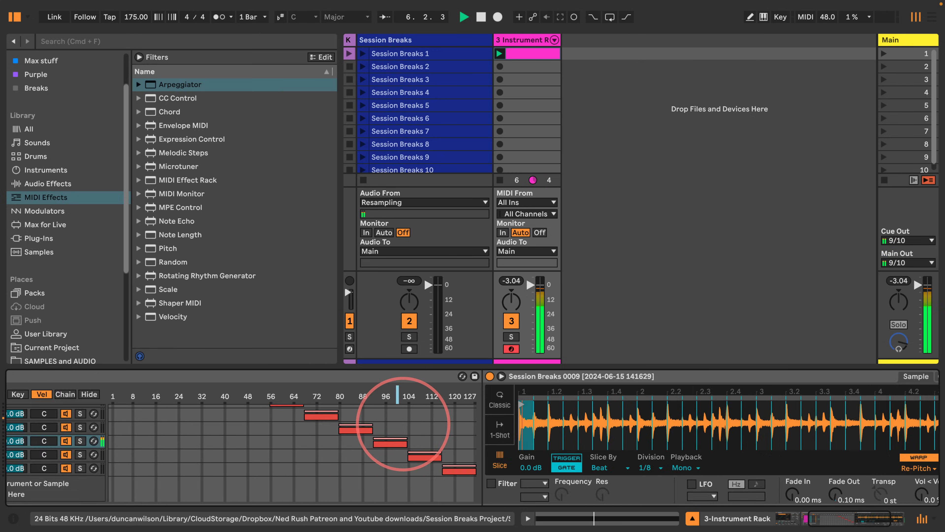
key("space")
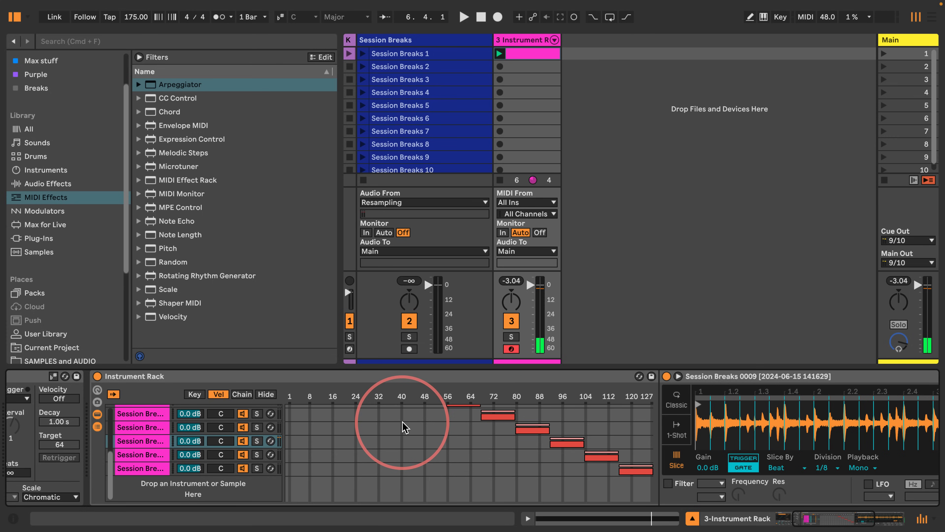
scroll(402, 425, "up", 3)
scroll(402, 425, "down", 3)
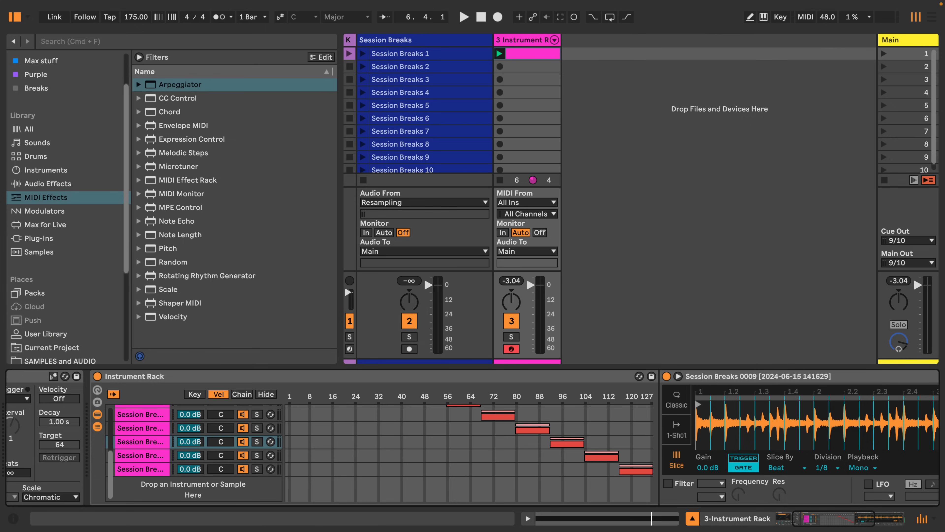
Step: Insert a Note Length MIDI effect between the Arpeggiator and the Instrument Rack and set its Length to a synced 1/8
left_click_drag(148, 235, 93, 402)
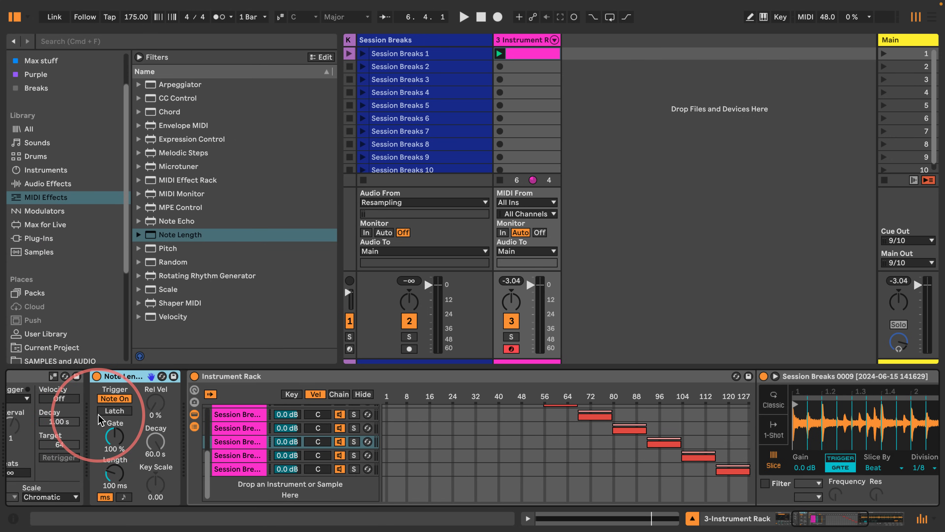
left_click(123, 497)
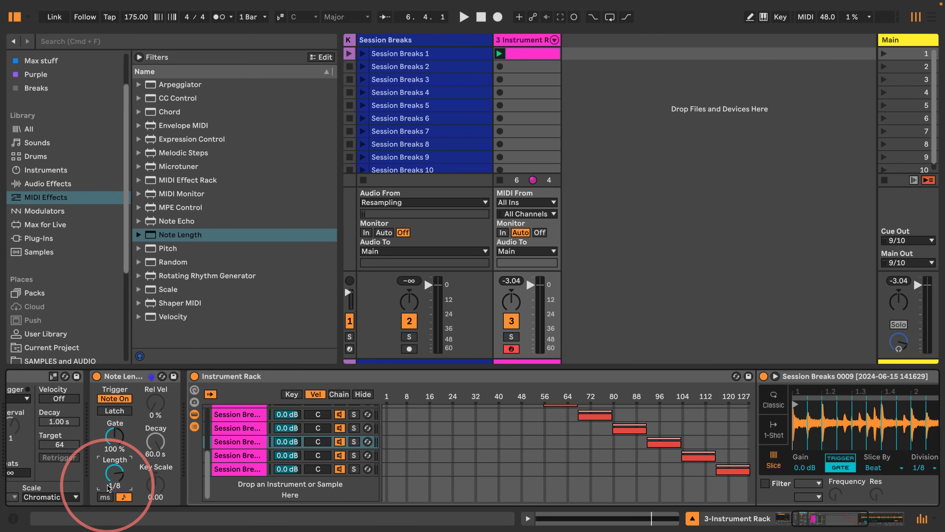
Step: Start and stop playback repeatedly to audition the shortened arpeggiated notes
key("space")
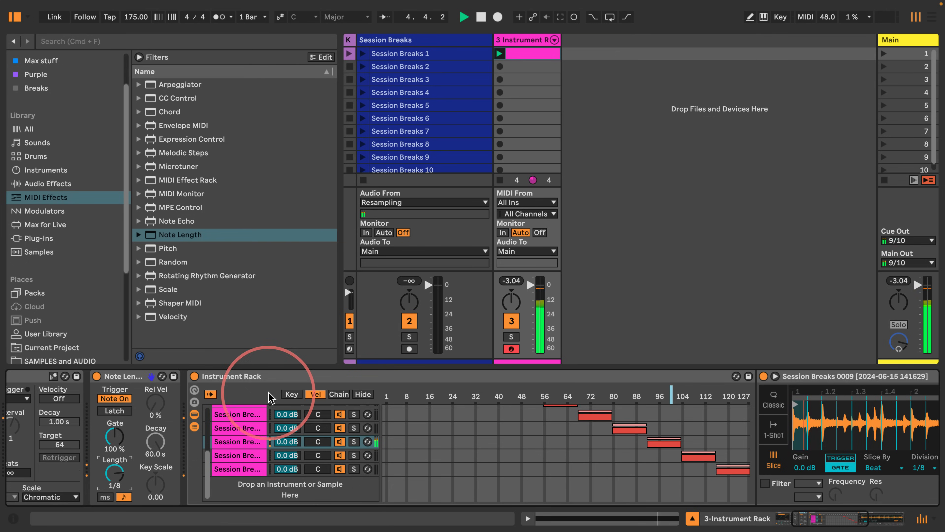
scroll(320, 453, "left", 5)
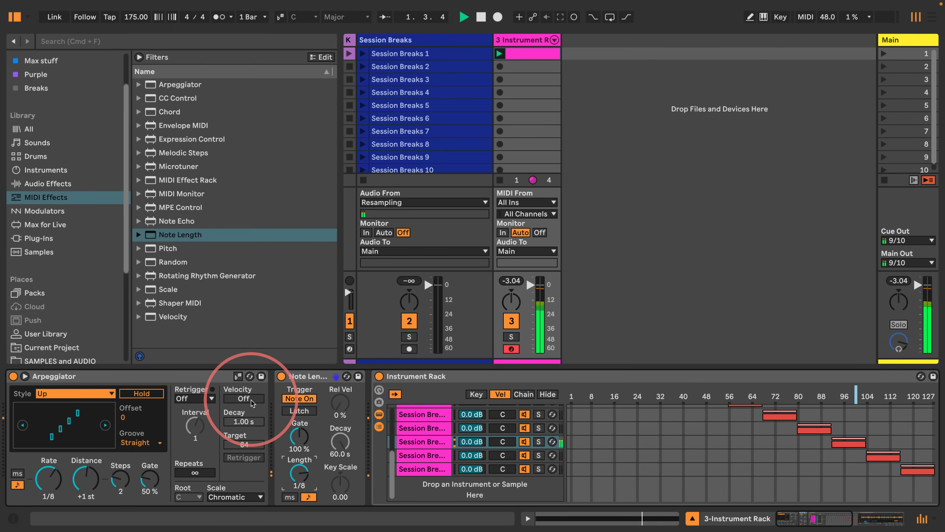
key("space")
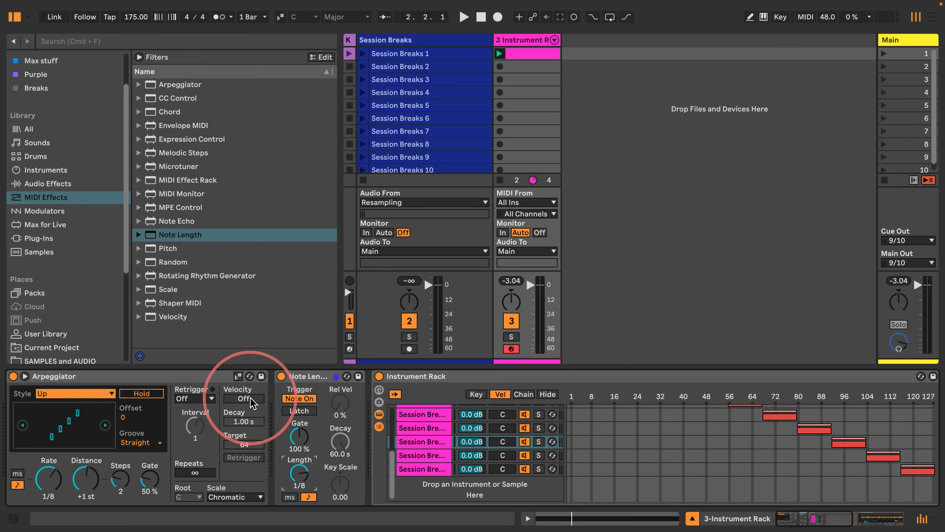
key("space")
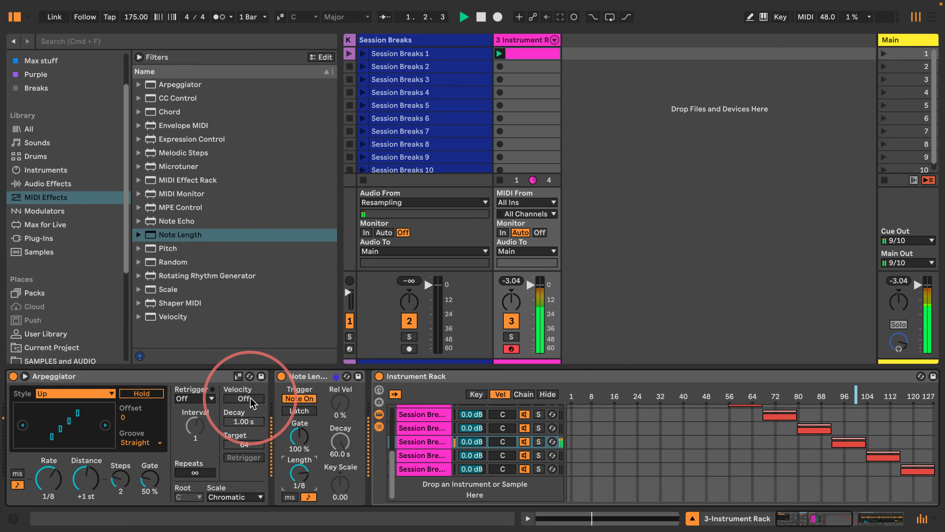
key("space")
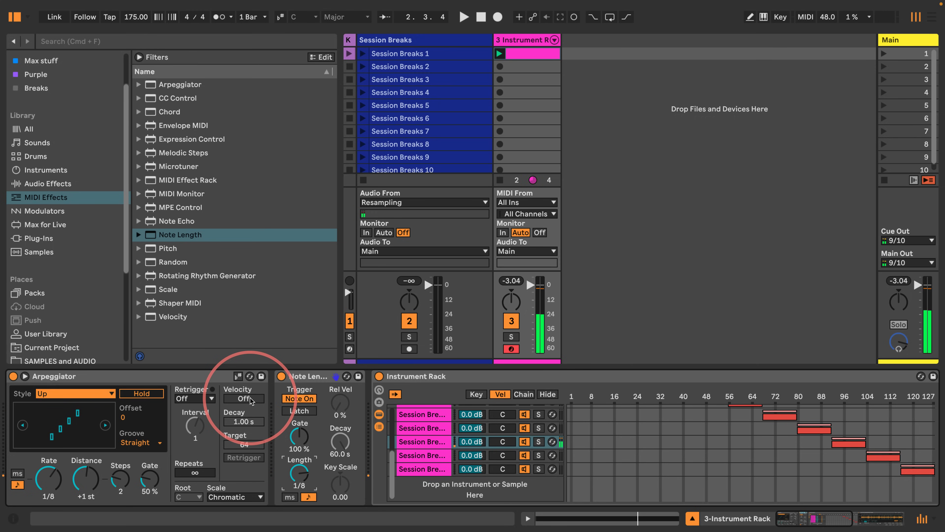
key("space")
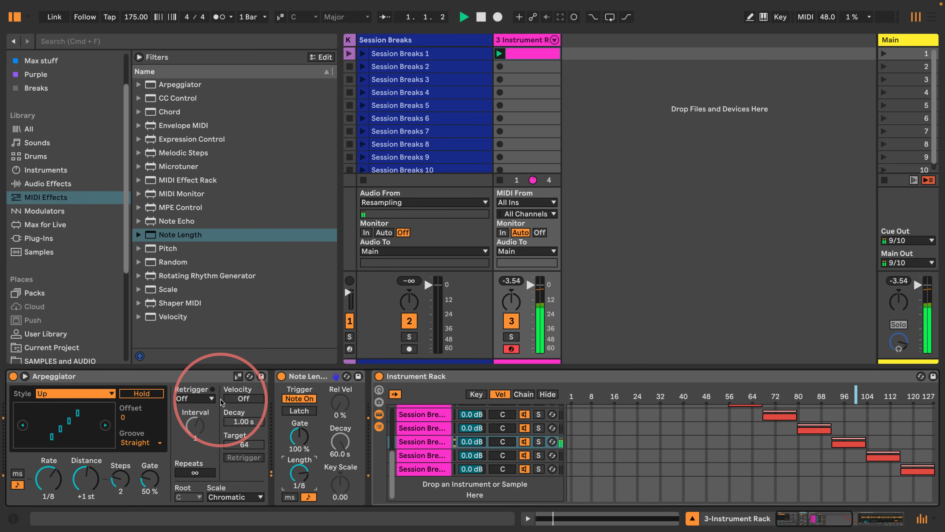
key("space")
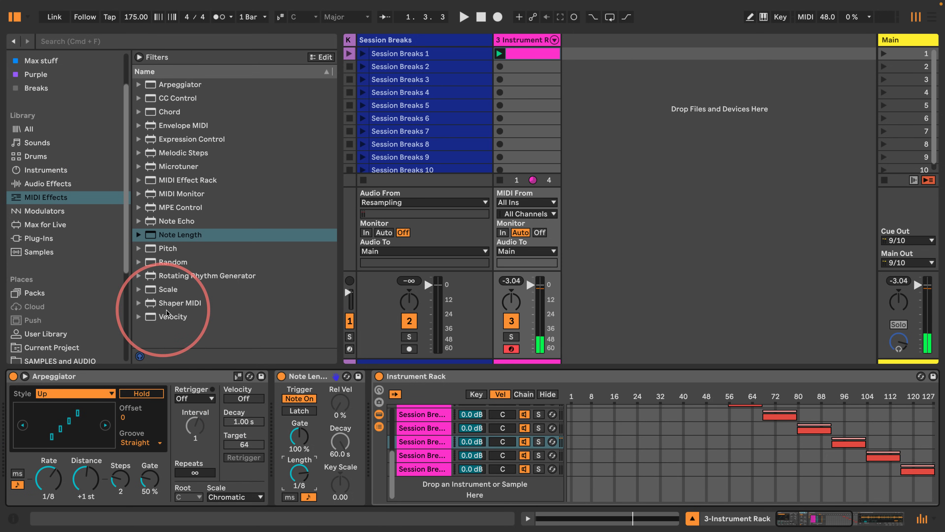
Step: Add a Scale MIDI effect at the front of the chain and draw a custom note mapping on its grid
left_click_drag(156, 289, 6, 406)
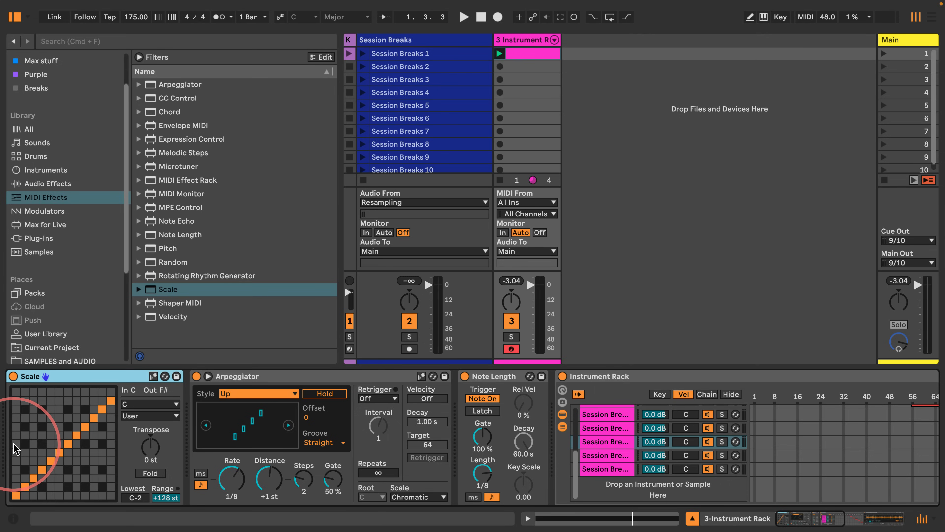
left_click(23, 485)
left_click(24, 478)
left_click(33, 460)
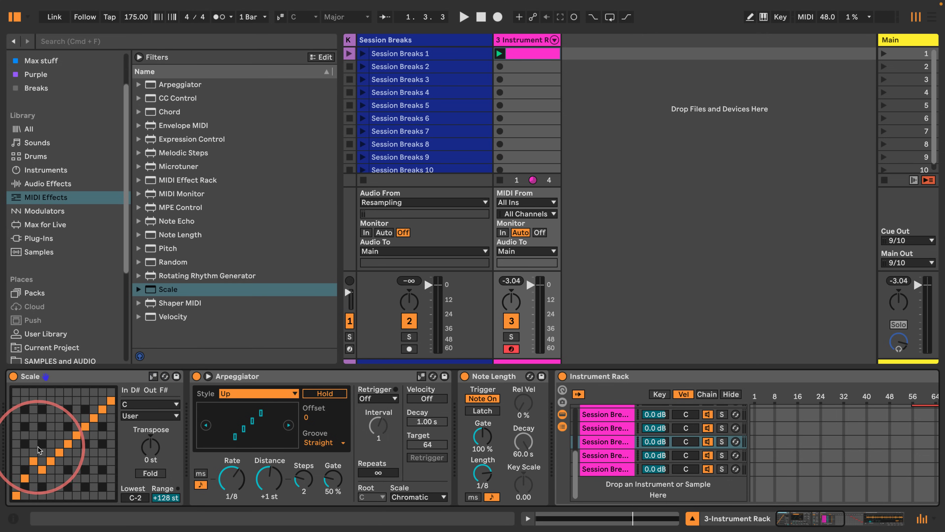
left_click_drag(40, 450, 64, 405)
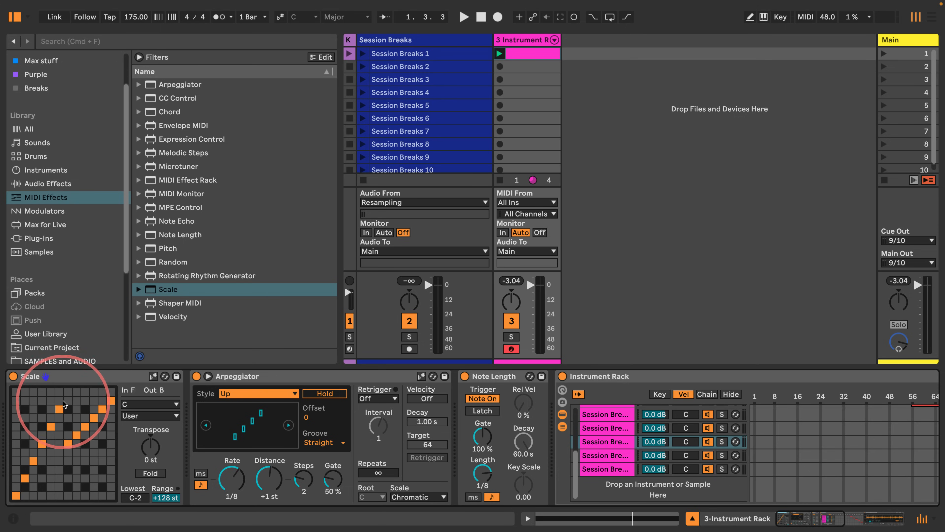
left_click(67, 392)
left_click(76, 408)
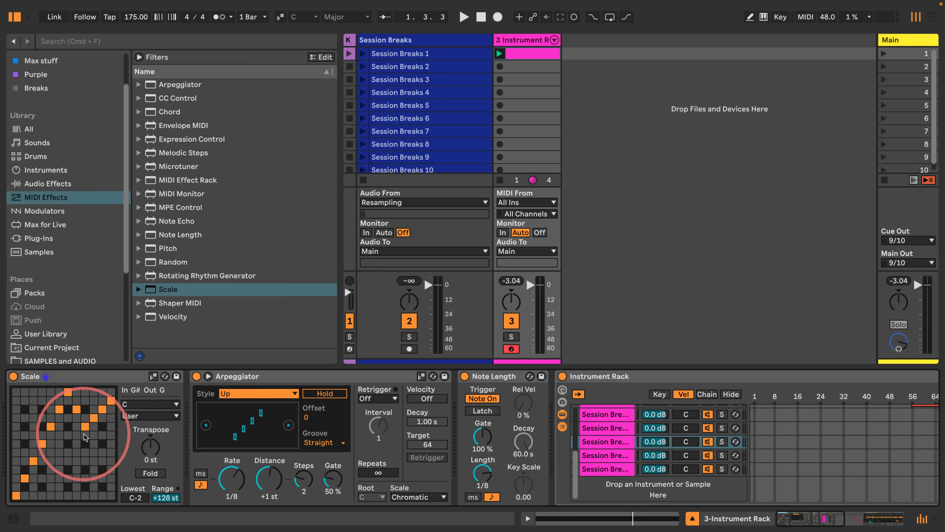
left_click(92, 447)
left_click(102, 462)
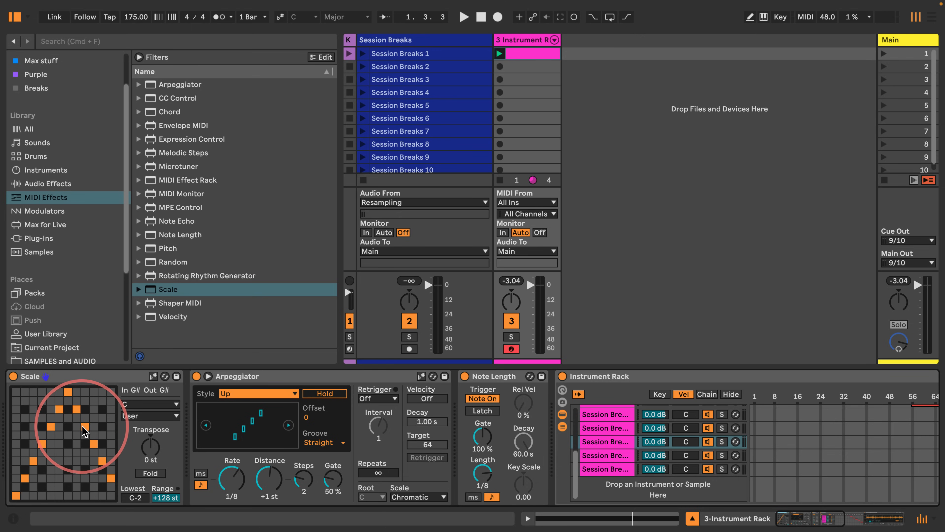
Step: Add a Random MIDI effect at the start of the chain and play the track to hear the randomized notes
scroll(534, 442, "right", 15)
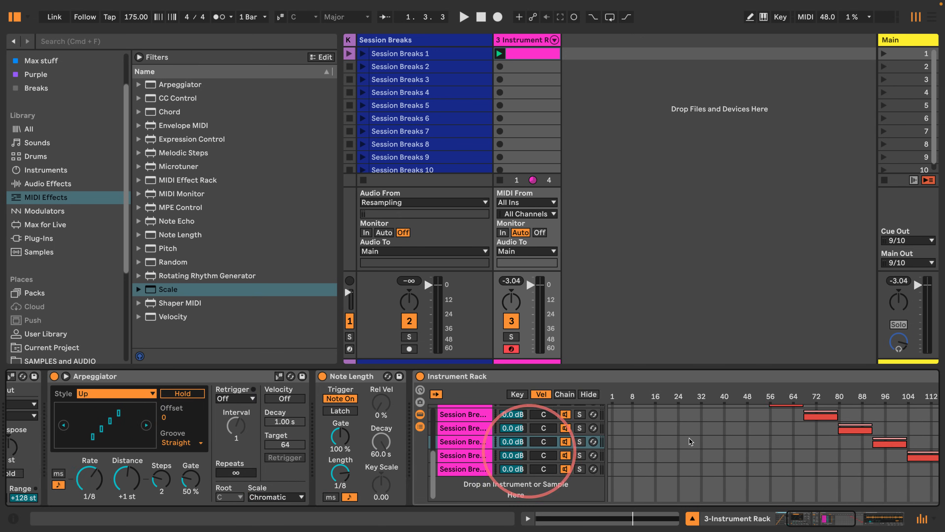
scroll(629, 402, "left", 15)
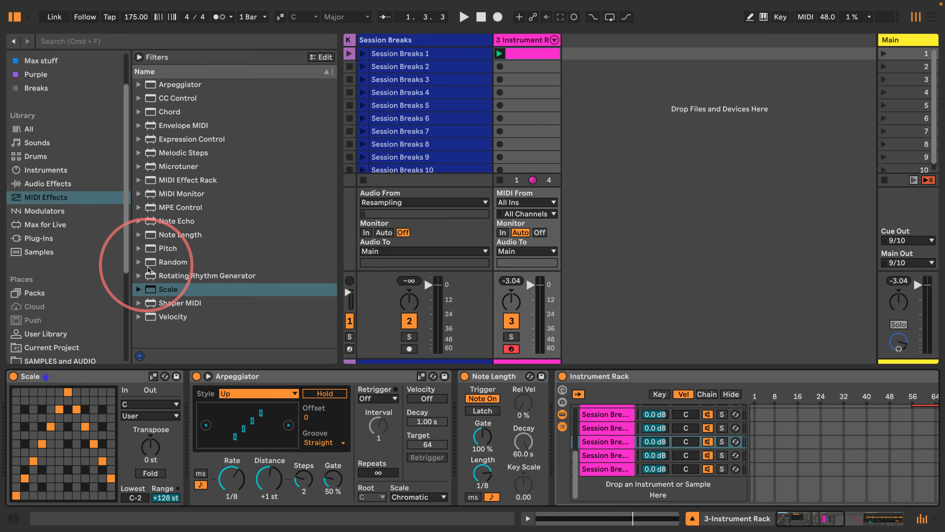
left_click_drag(156, 263, 23, 463)
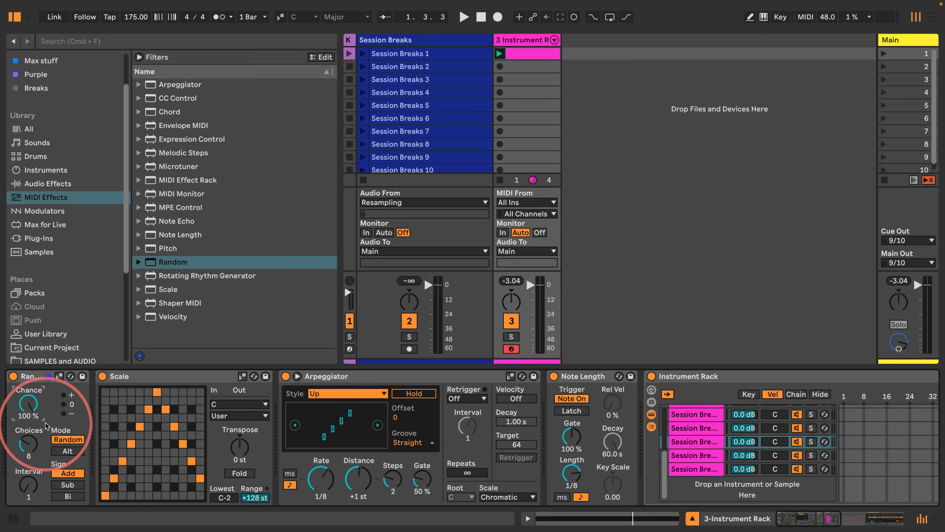
key("space")
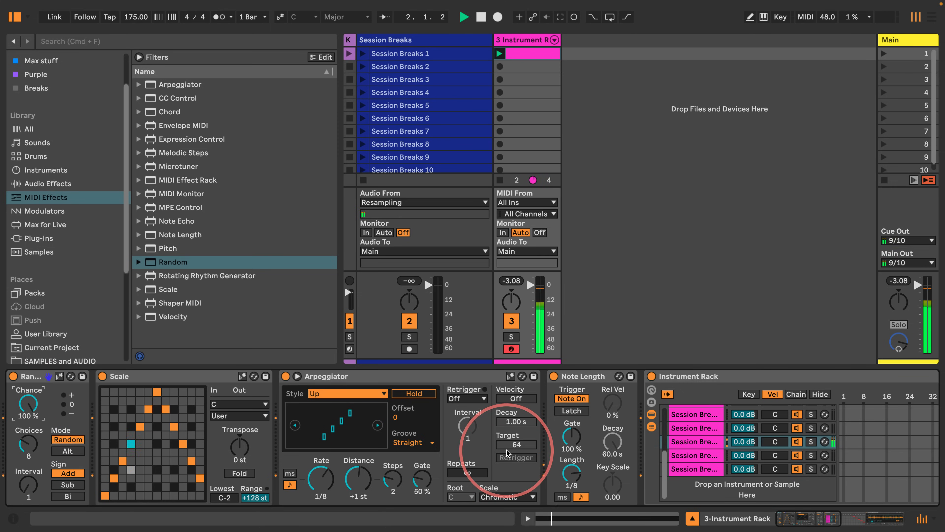
scroll(596, 420, "right", 10)
scroll(648, 428, "right", 4)
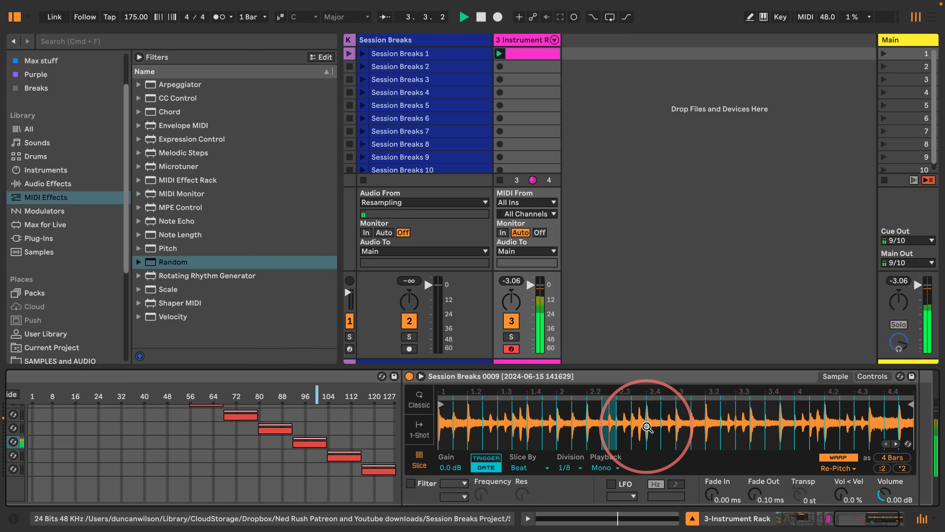
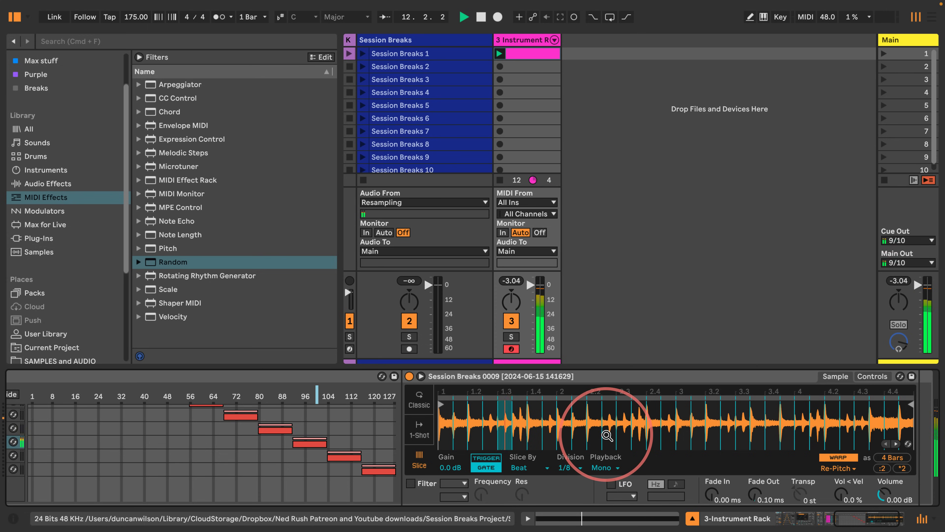
Step: Start and stop playback to audition the full MIDI effect chain on the Instrument Rack track
scroll(607, 435, "left", 5)
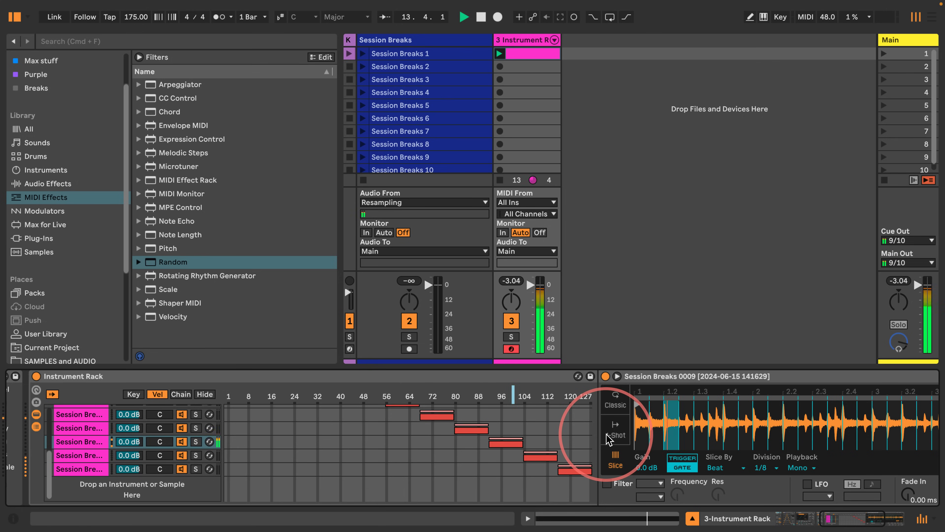
scroll(608, 436, "left", 15)
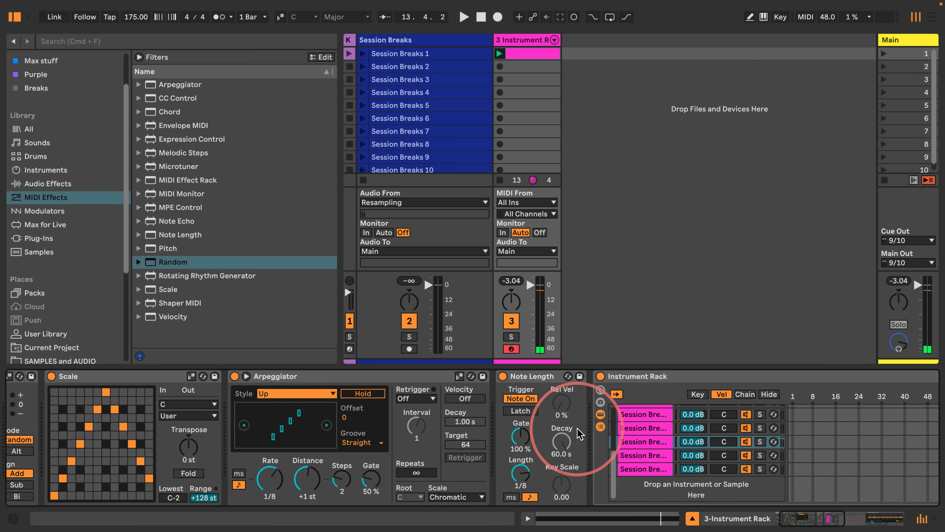
key("space")
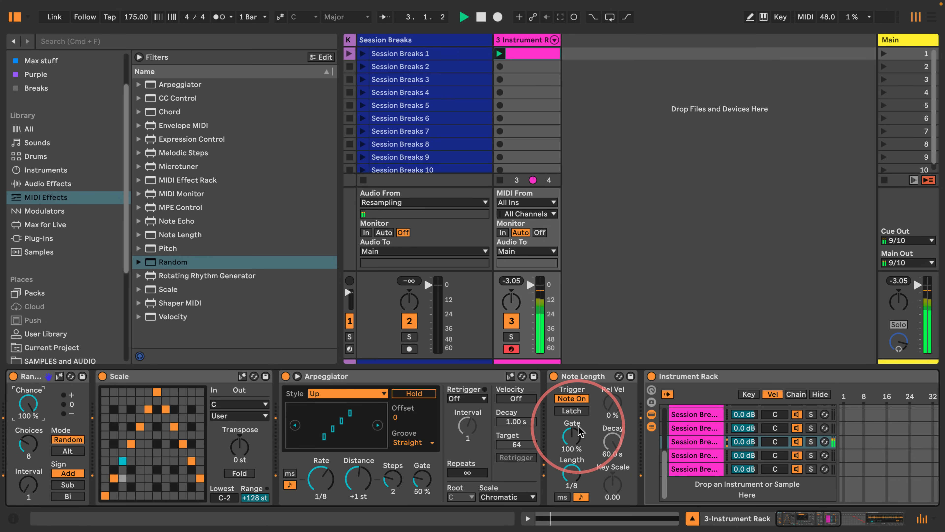
key("space")
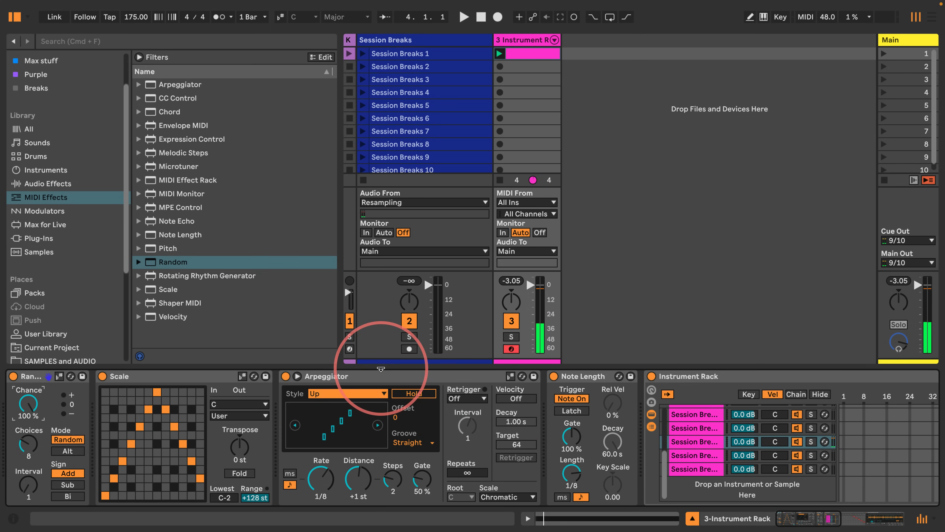
Step: Add a Velocity MIDI effect at the very start of the device chain and play the track
left_click(149, 317)
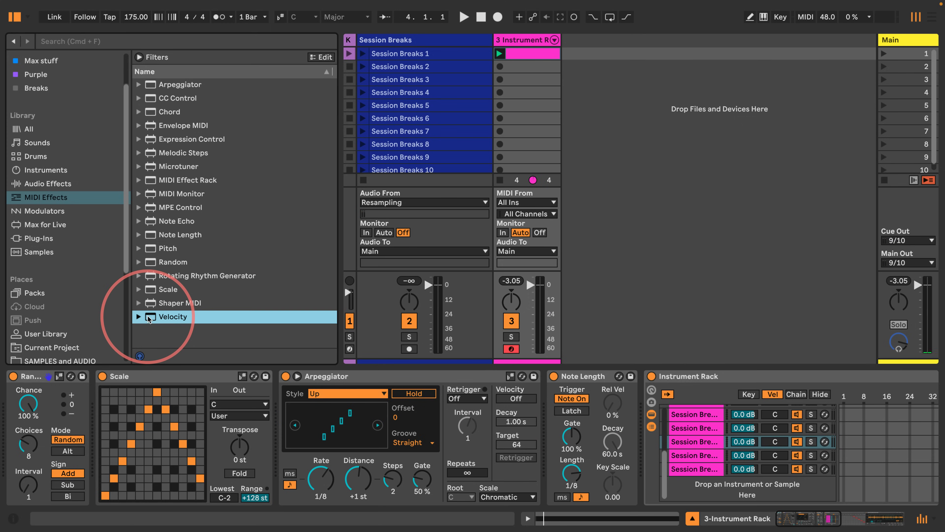
left_click_drag(147, 318, 9, 409)
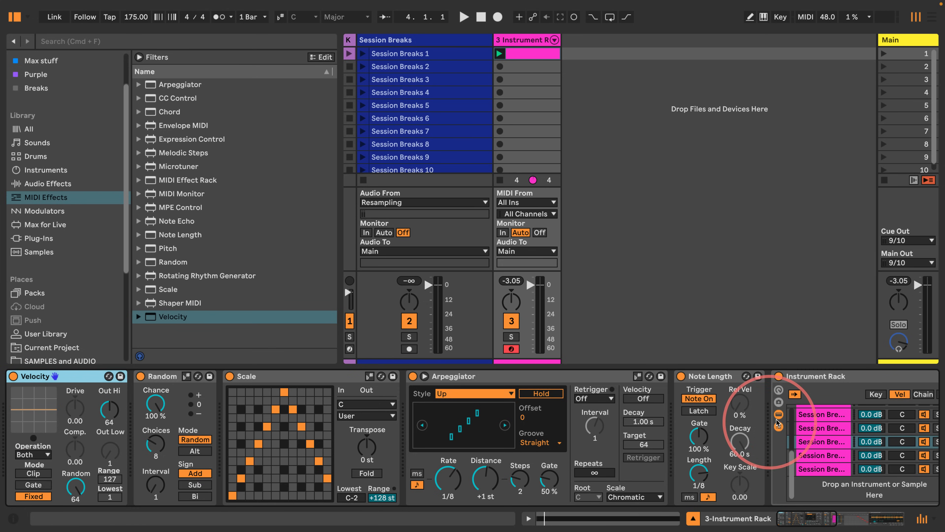
key("space")
scroll(447, 432, "right", 15)
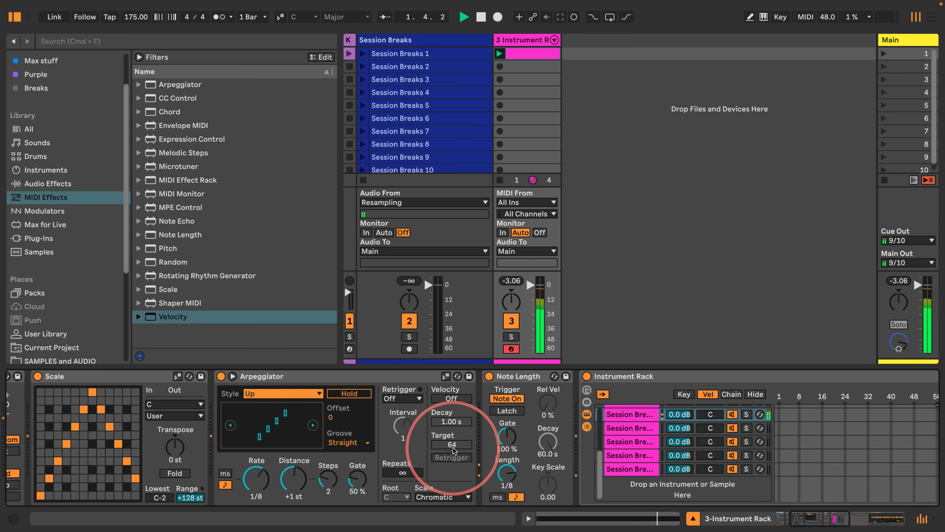
scroll(455, 452, "right", 8)
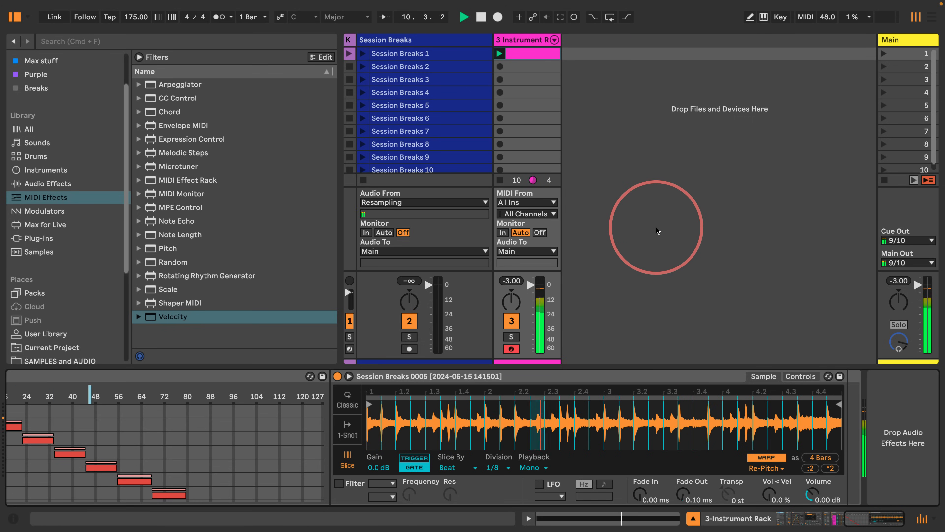
Step: Open the MIDI clip, set its length to 2 bars, and extend the C1 note across both bars
double_click(537, 59)
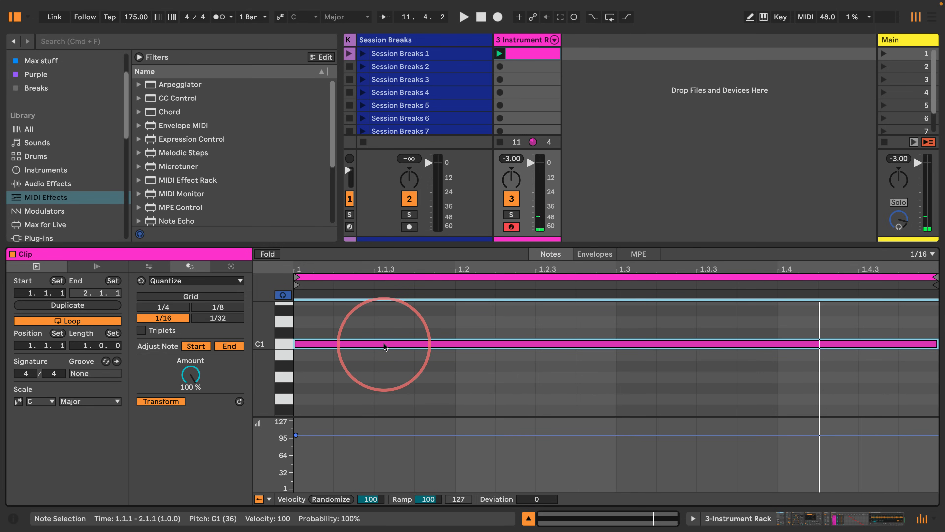
left_click(76, 345)
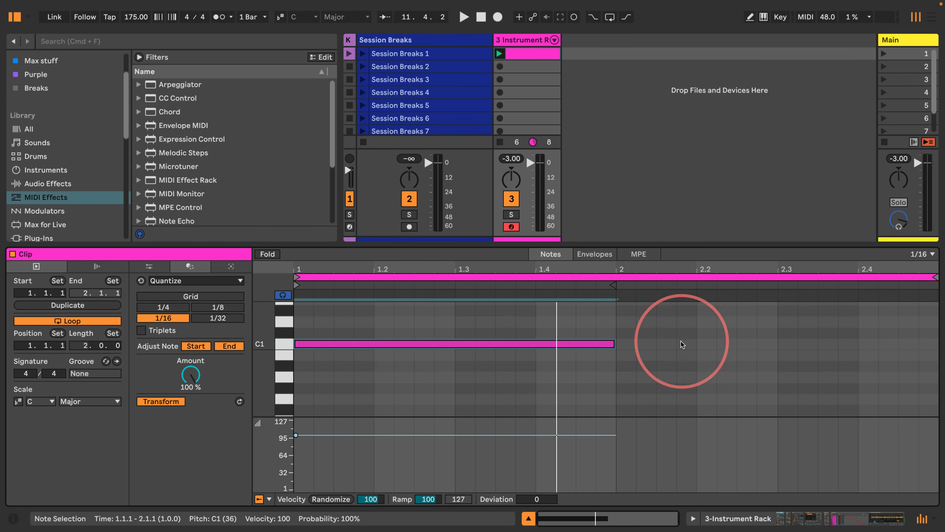
left_click_drag(613, 343, 922, 363)
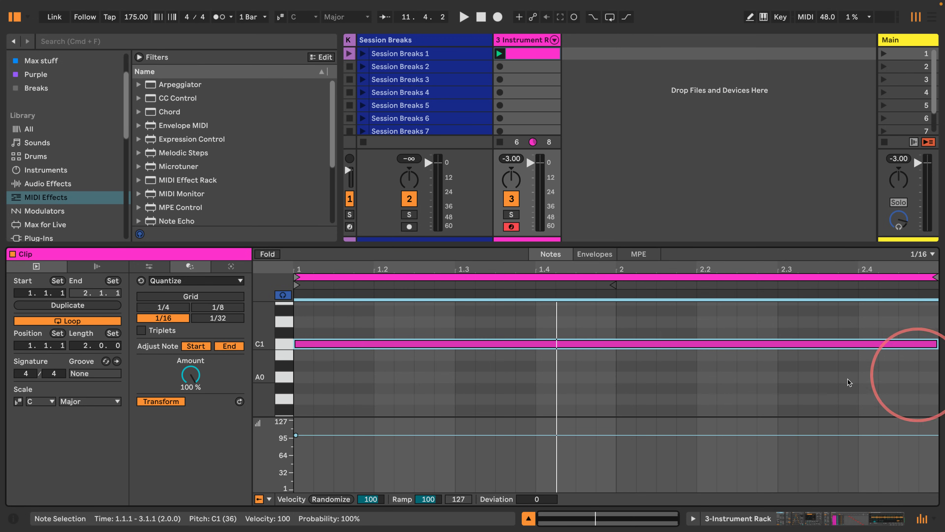
key("space")
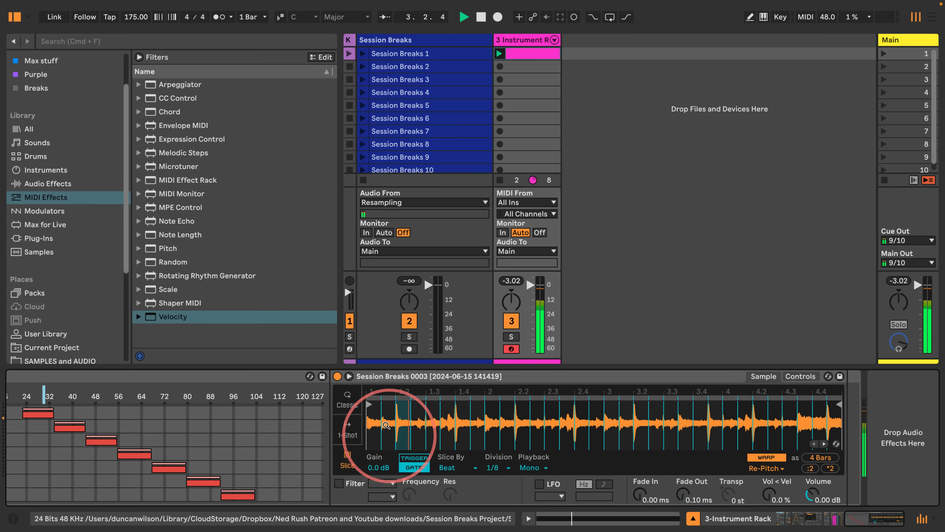
Step: Try drawing a clip modulation envelope for the Arpeggiator's Transp. Steps parameter
scroll(386, 425, "left", 15)
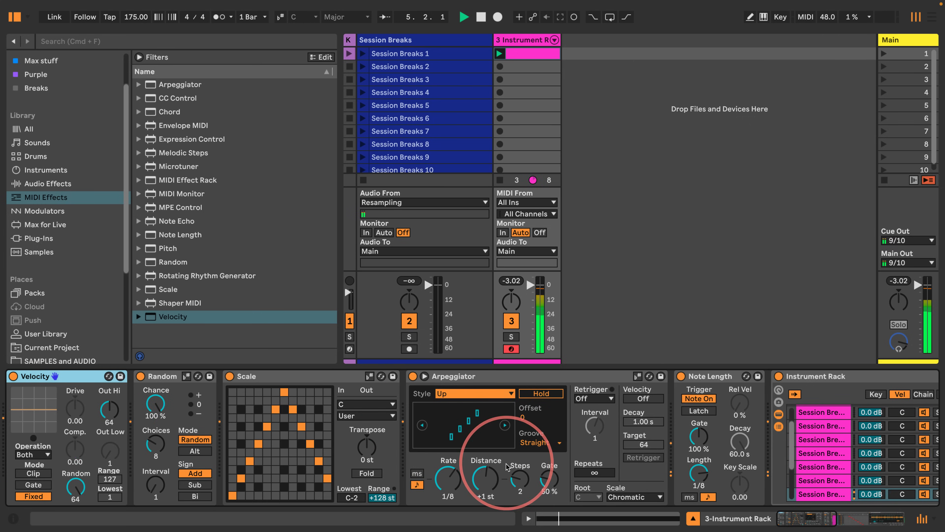
left_click_drag(520, 479, 521, 483)
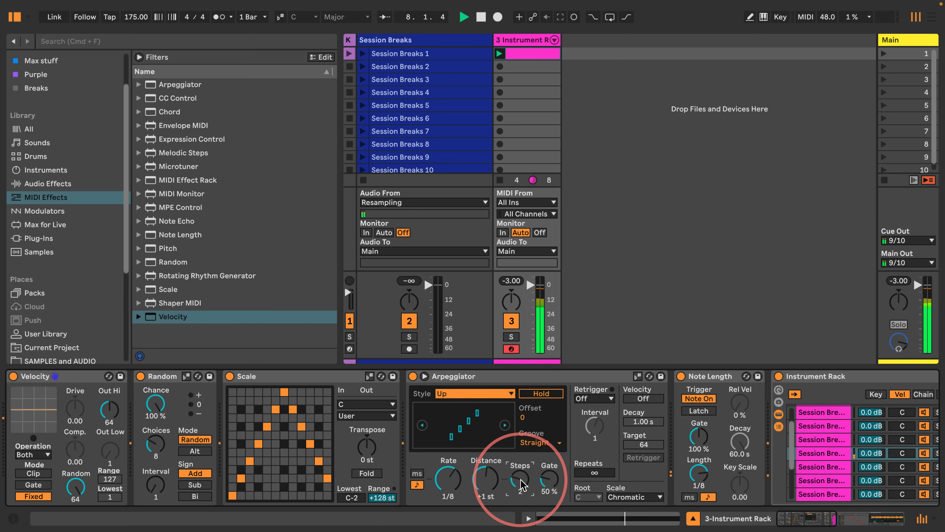
right_click(521, 483)
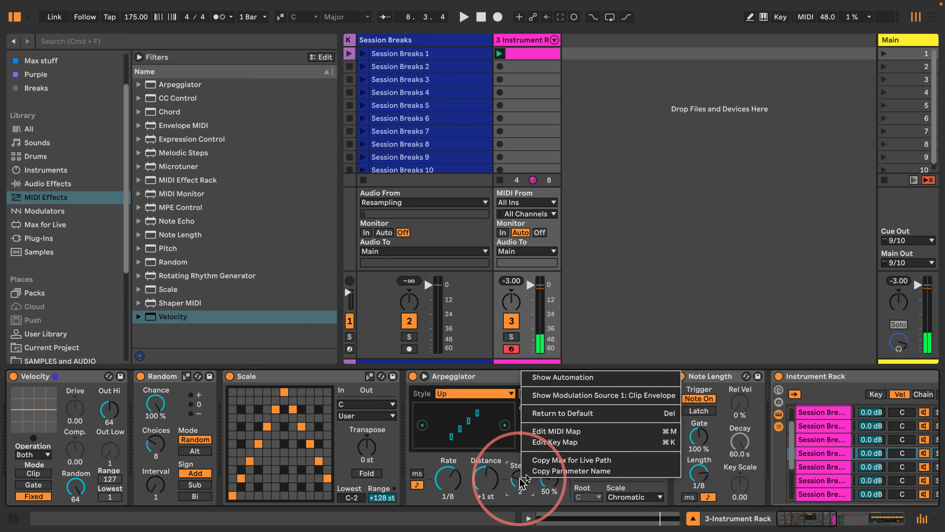
left_click(581, 395)
key("space")
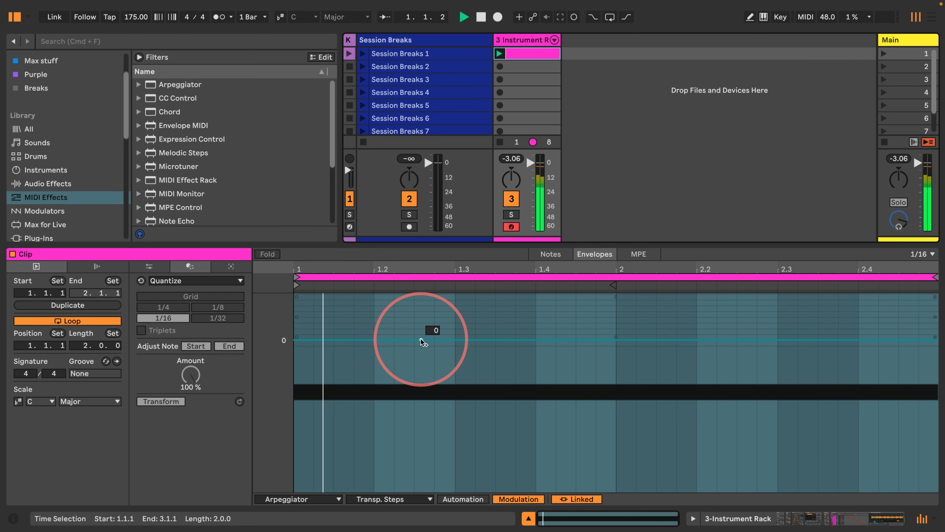
key("space")
left_click(536, 340)
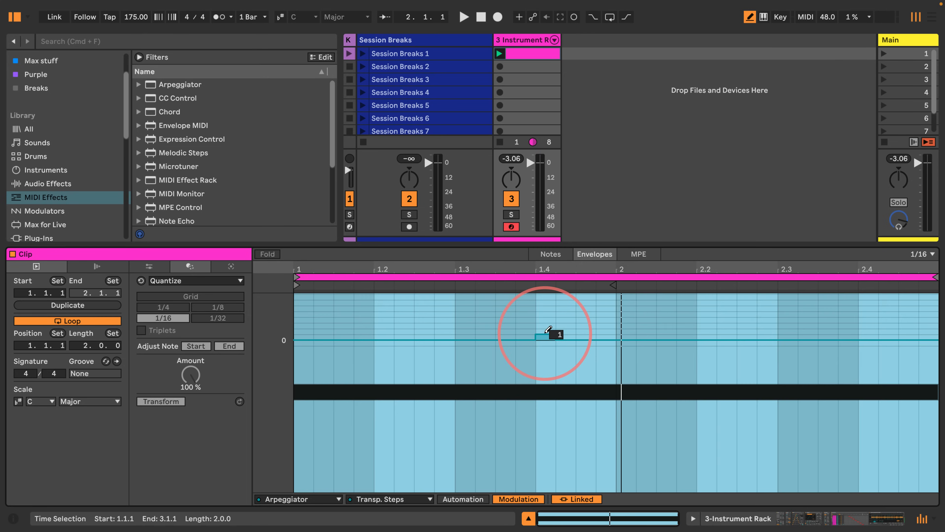
key("b")
left_click(552, 328)
mouse_move(552, 327)
left_mouse_down()
mouse_move(596, 328)
mouse_move(565, 336)
left_mouse_up()
key("space")
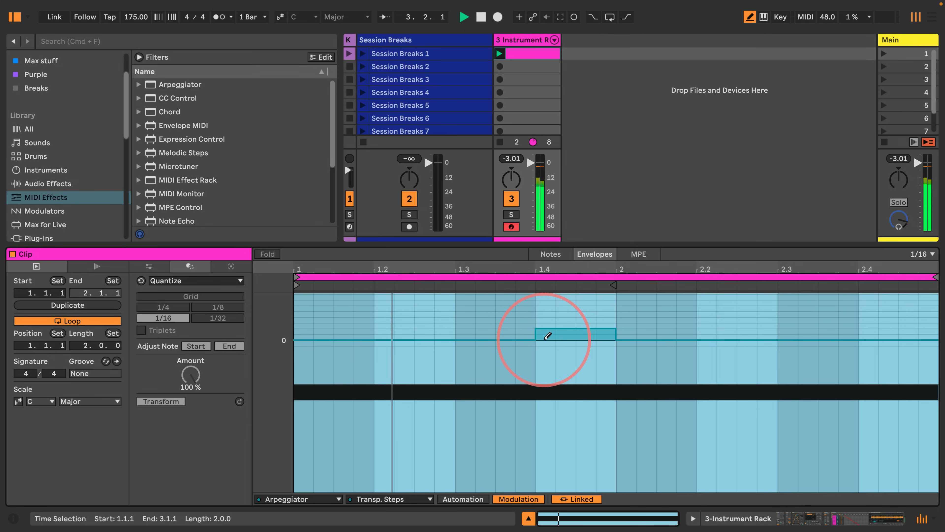
mouse_move(549, 332)
left_mouse_down()
mouse_move(597, 332)
mouse_move(554, 336)
left_mouse_up()
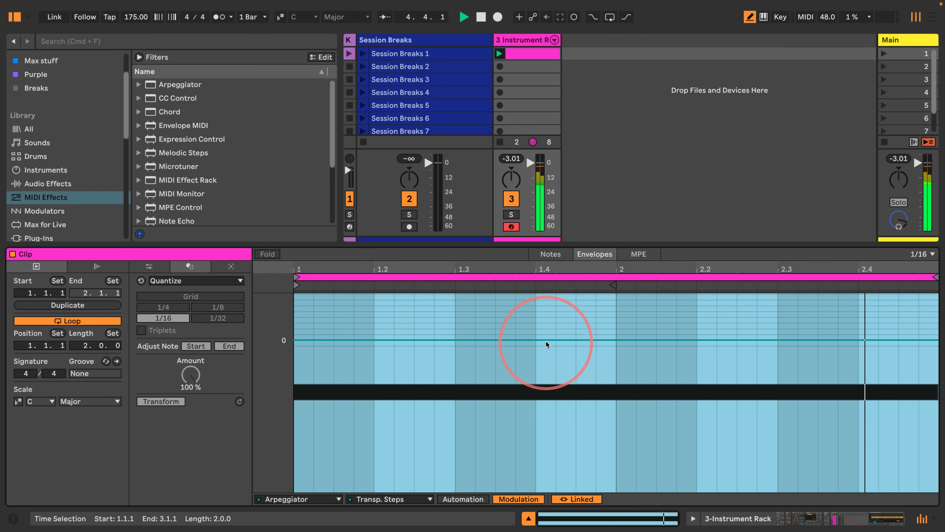
left_click(545, 348)
Step: Show the Arpeggiator Steps automation in the clip and draw a lowered section starting at beat 1.4
left_click(693, 519)
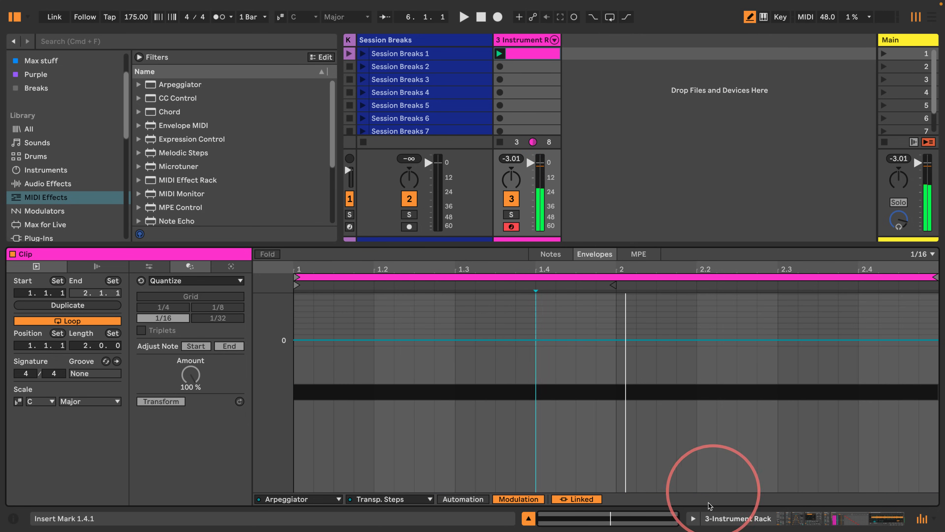
left_click(501, 502)
right_click(501, 499)
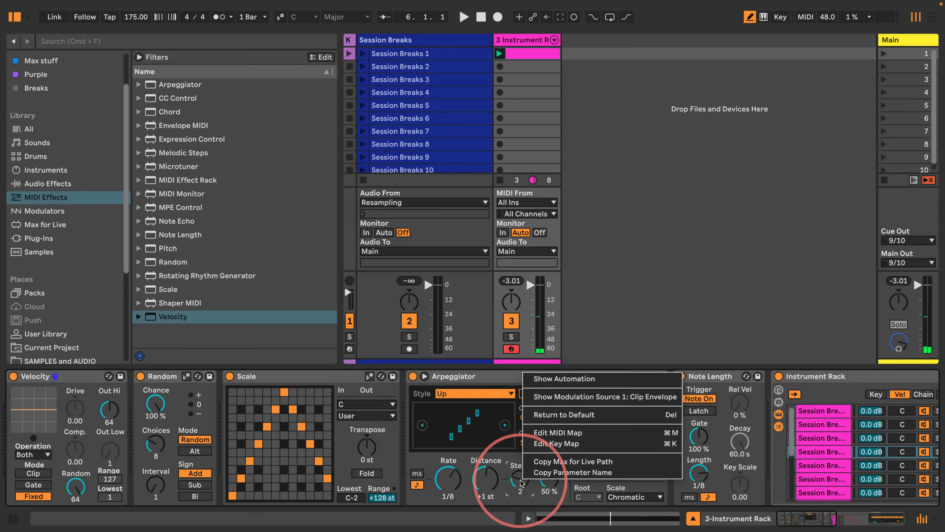
left_click(546, 378)
left_click(545, 318)
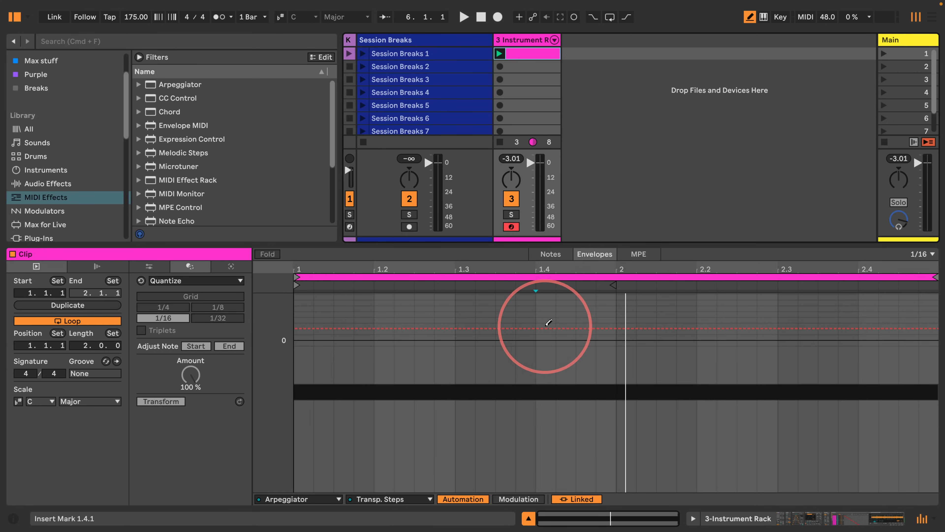
mouse_move(551, 307)
left_mouse_down()
mouse_move(553, 332)
mouse_move(603, 335)
left_mouse_up()
Step: Draw further stepped changes into the Transp. Steps automation across the two-bar clip while it plays
key("space")
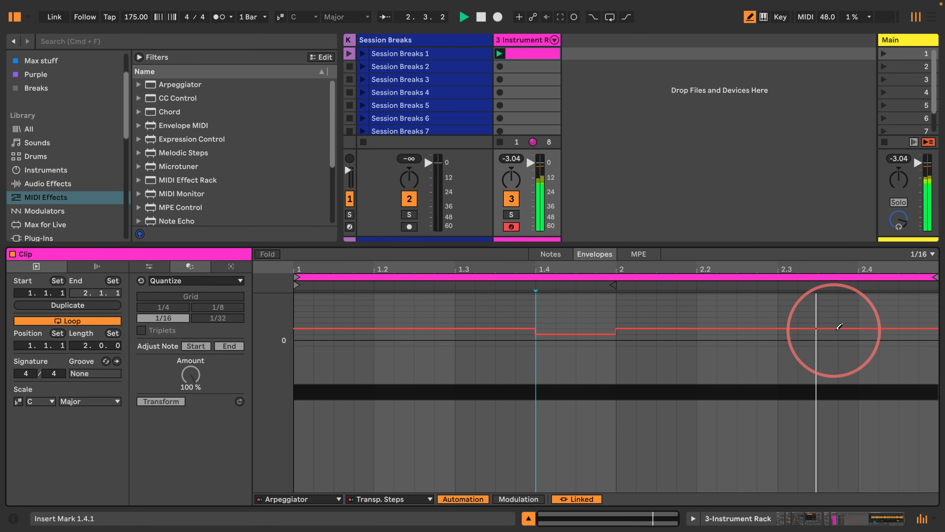
mouse_move(869, 330)
left_mouse_down()
mouse_move(904, 329)
mouse_move(886, 334)
left_mouse_up()
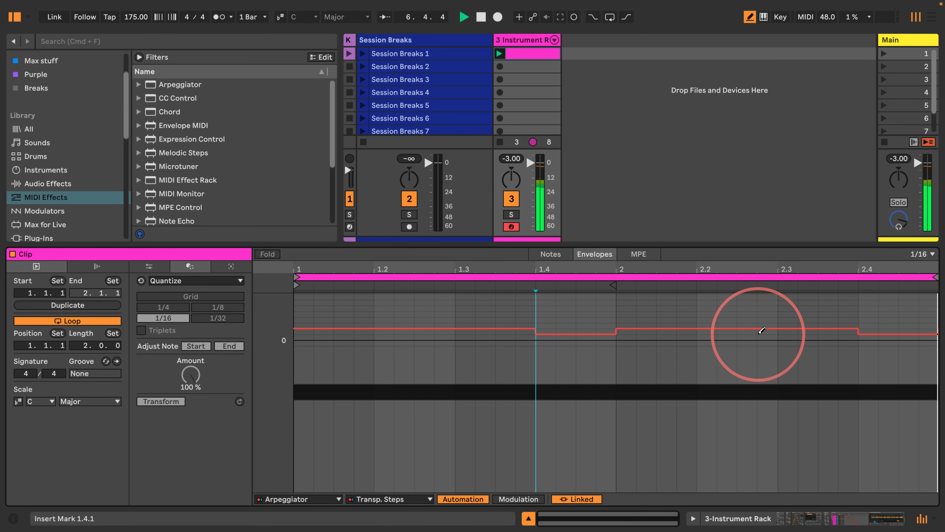
left_click(748, 333)
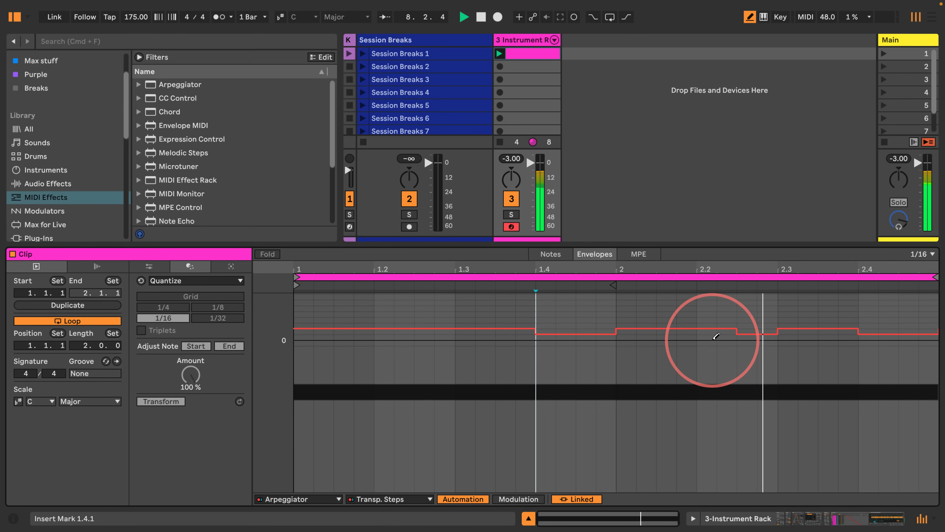
left_click(879, 329)
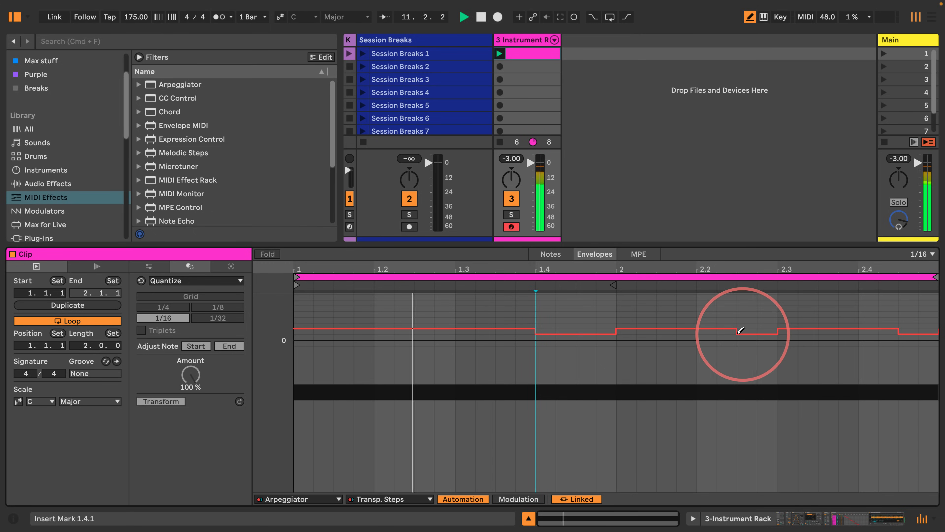
left_click(715, 332)
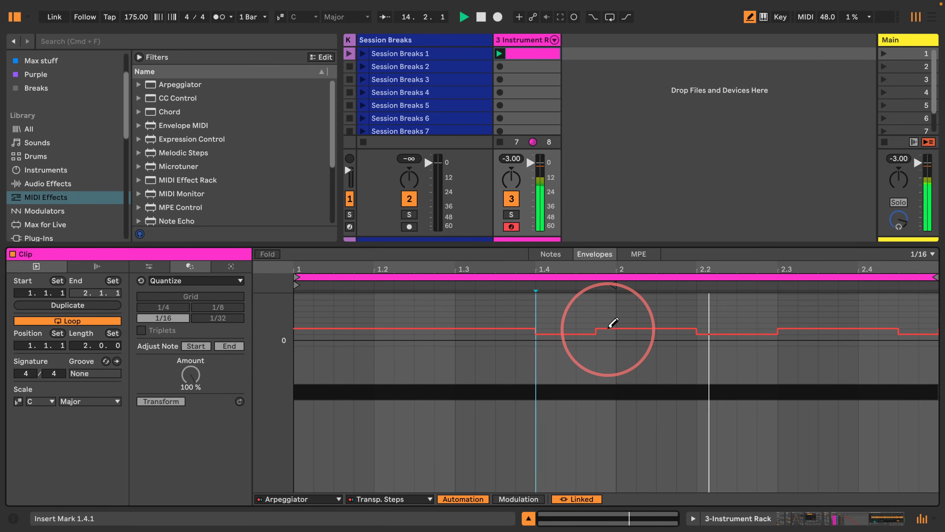
left_click_drag(608, 328, 544, 329)
left_click_drag(705, 329, 931, 327)
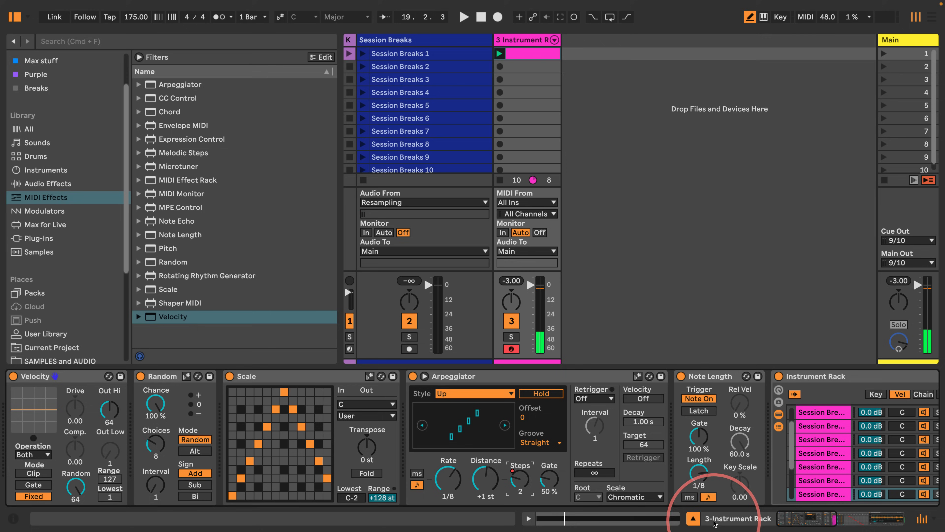
Step: Delete the automation from the Arpeggiator's Steps knob
left_click(693, 519)
right_click(516, 487)
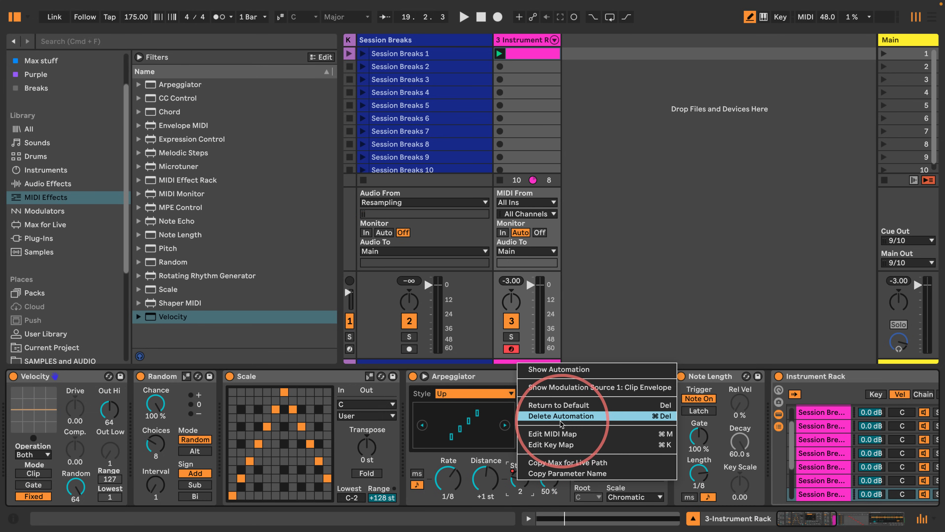
left_click(551, 417)
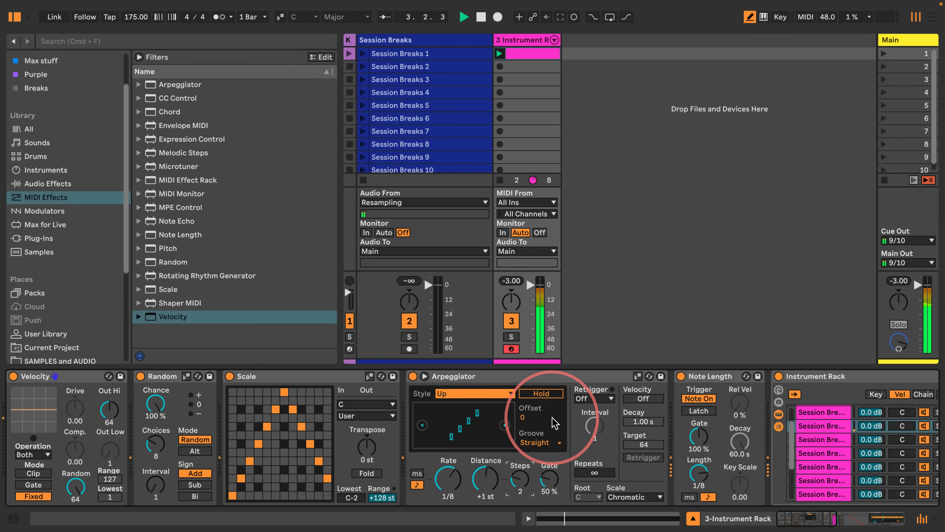
Step: Tweak the Arpeggiator's Rate knob during playback and review the chain through to the sliced Simpler
left_click_drag(438, 491, 461, 449)
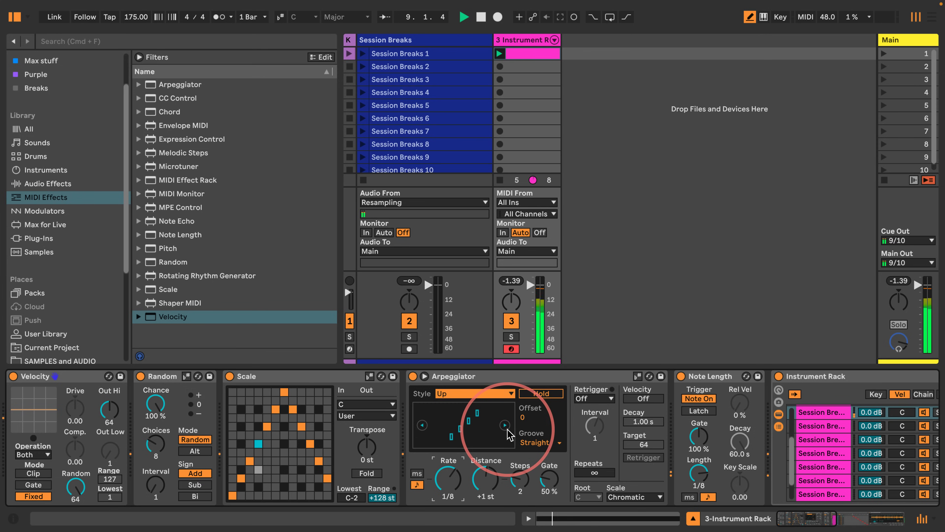
scroll(509, 434, "right", 15)
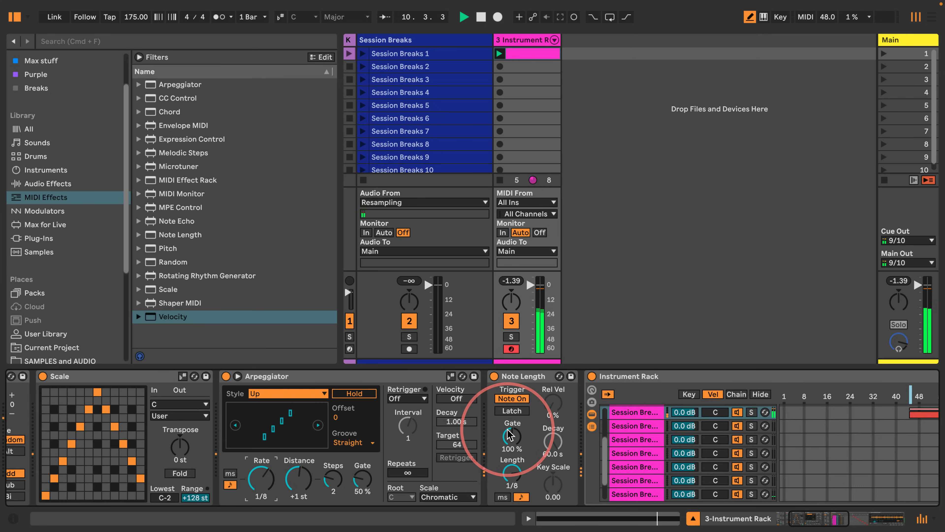
scroll(509, 433, "right", 3)
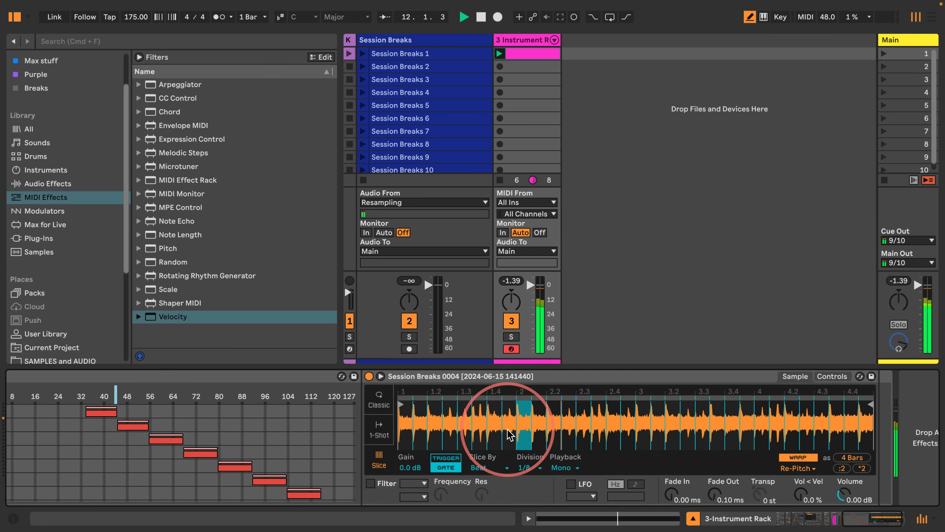
scroll(510, 433, "right", 1)
scroll(509, 432, "left", 5)
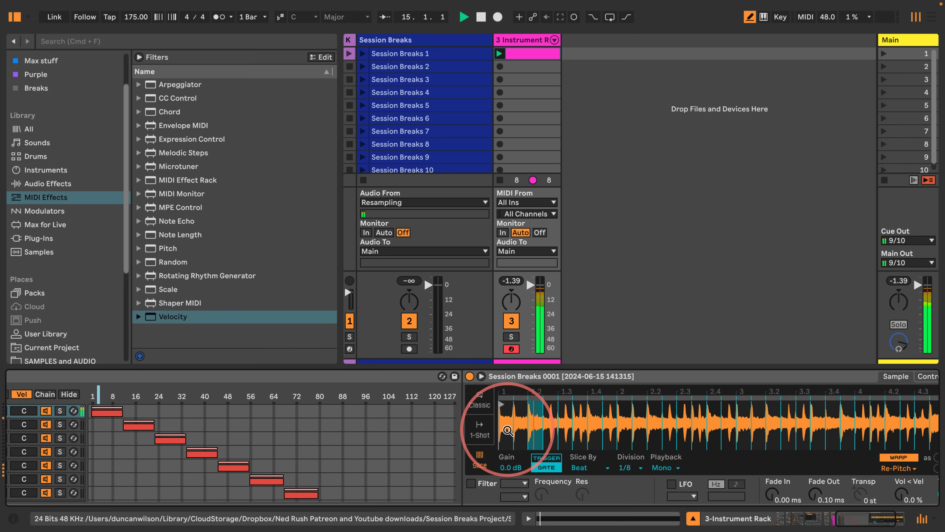
scroll(508, 430, "left", 15)
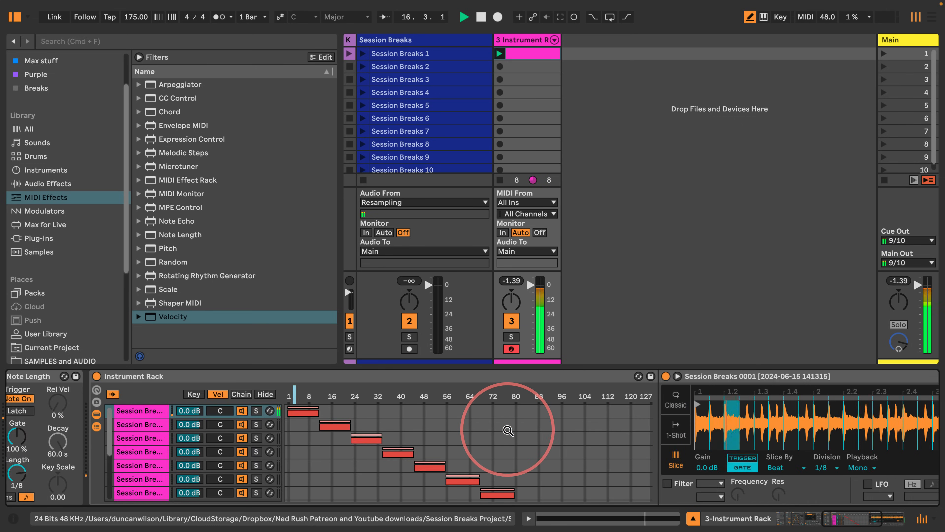
Step: Set the Arpeggiator's Retrigger mode to Beat
scroll(509, 431, "left", 7)
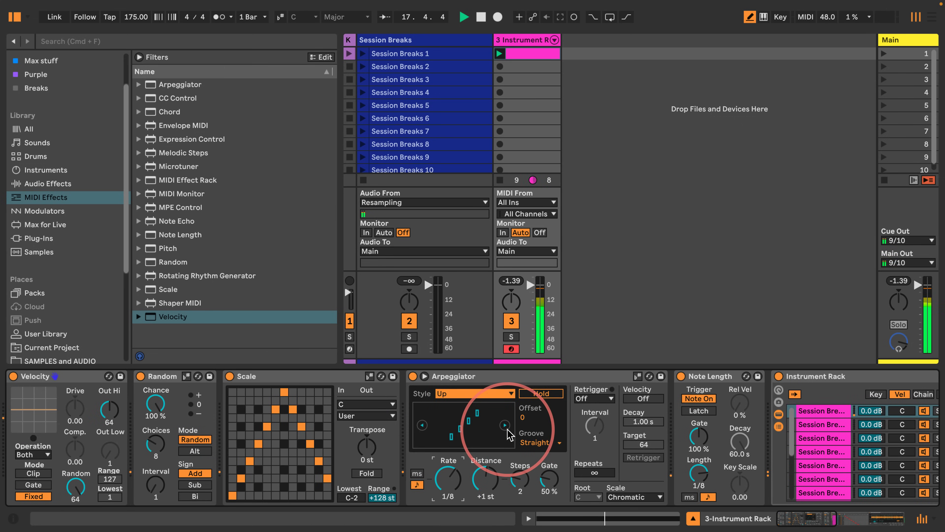
left_click(597, 399)
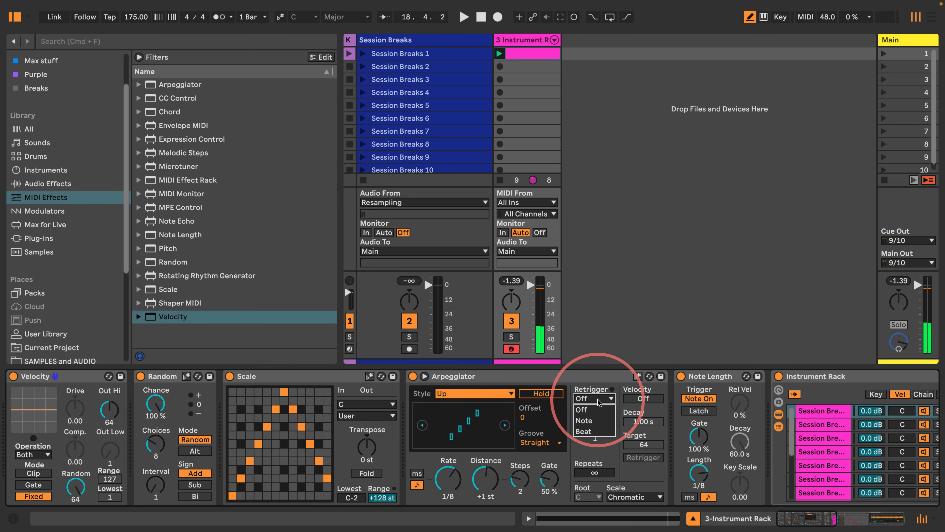
left_click(586, 420)
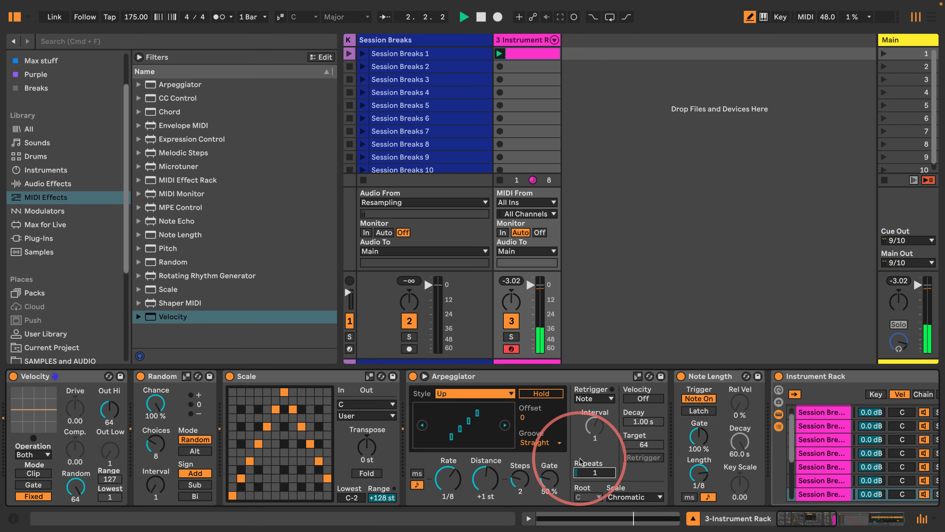
left_click(595, 399)
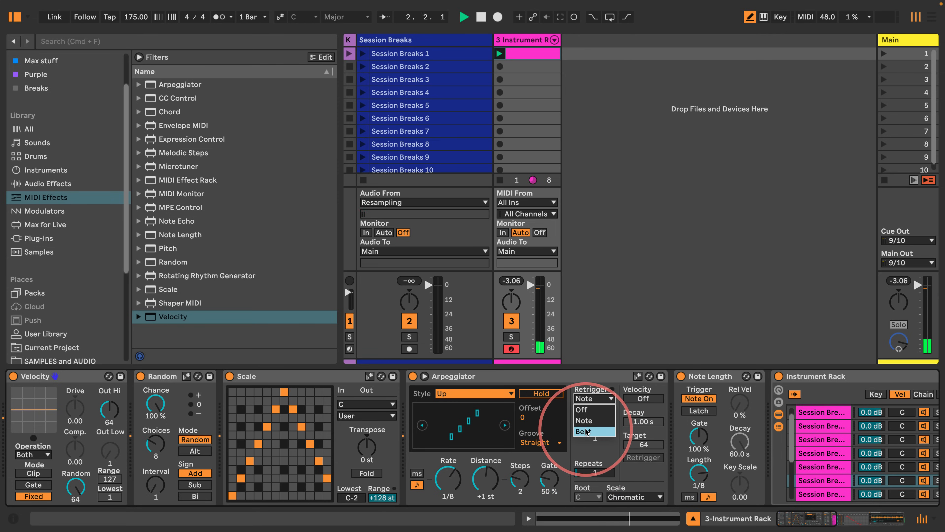
left_click(588, 411)
left_click(595, 424)
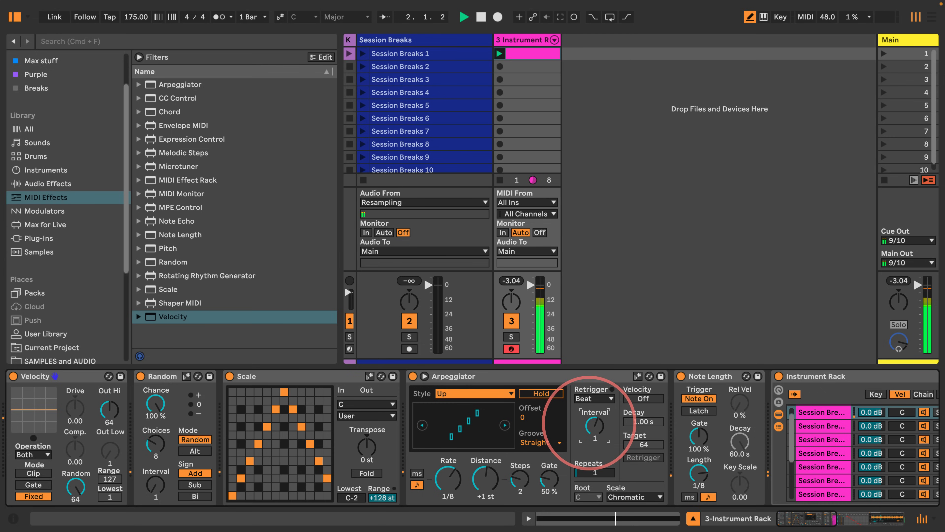
Step: Set the Arpeggiator's Interval to 1 and its Repeats to 3
mouse_move(578, 474)
left_mouse_down()
mouse_move(586, 482)
mouse_move(589, 470)
left_mouse_up()
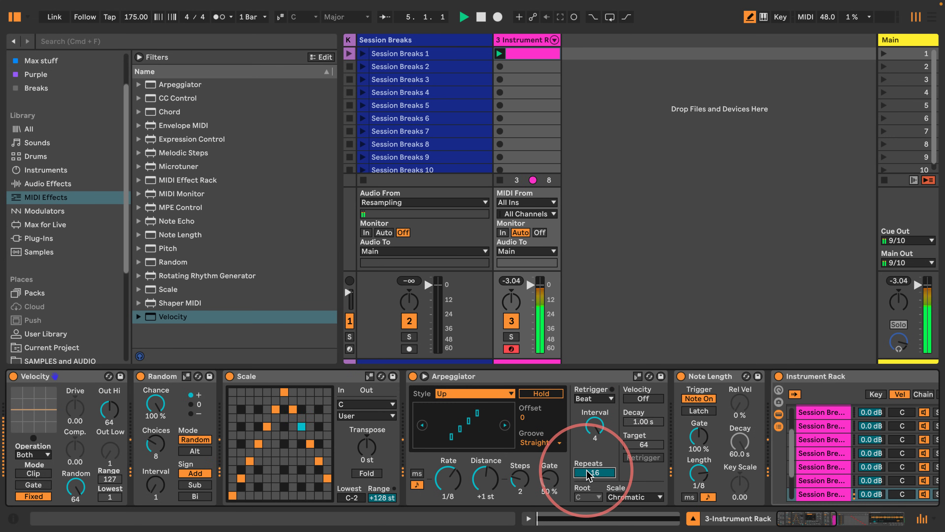
left_click_drag(595, 427, 595, 428)
key("Up")
key("Up")
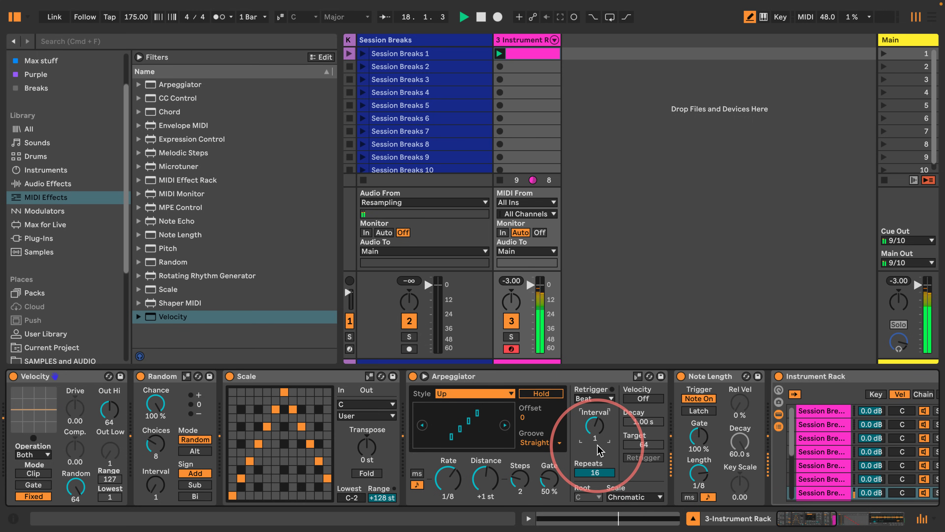
left_click_drag(595, 473, 578, 453)
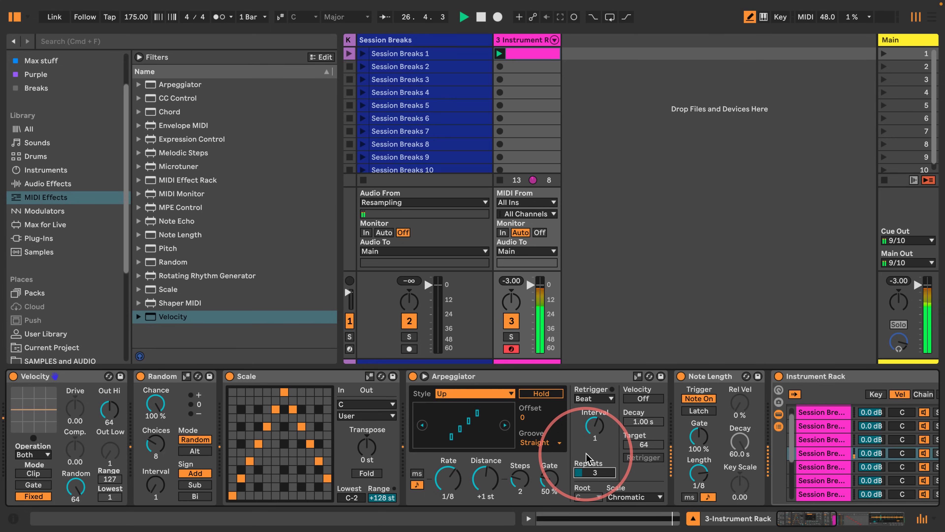
Step: Browse the device chain and open the Instrument Rack clip to inspect its Arpeggiator Repeats envelope
scroll(440, 126, "down", 1)
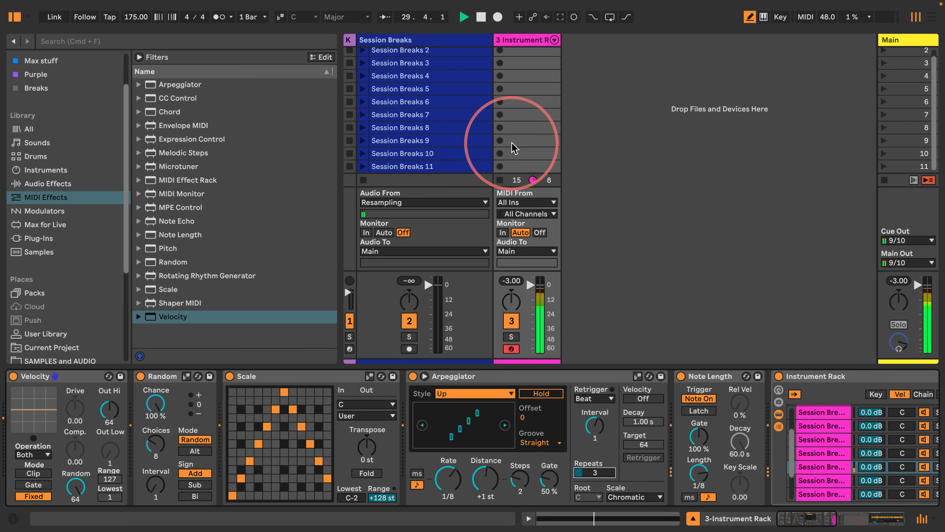
scroll(617, 410, "right", 10)
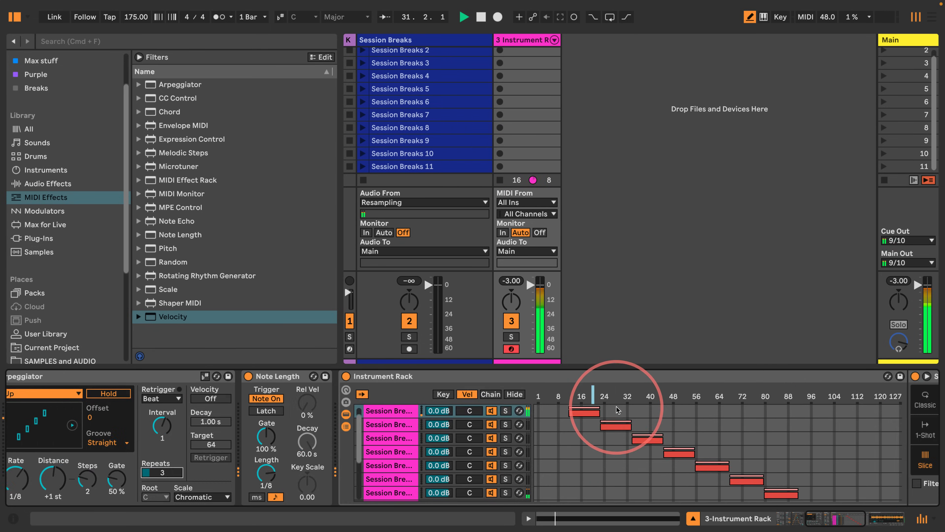
scroll(616, 410, "right", 8)
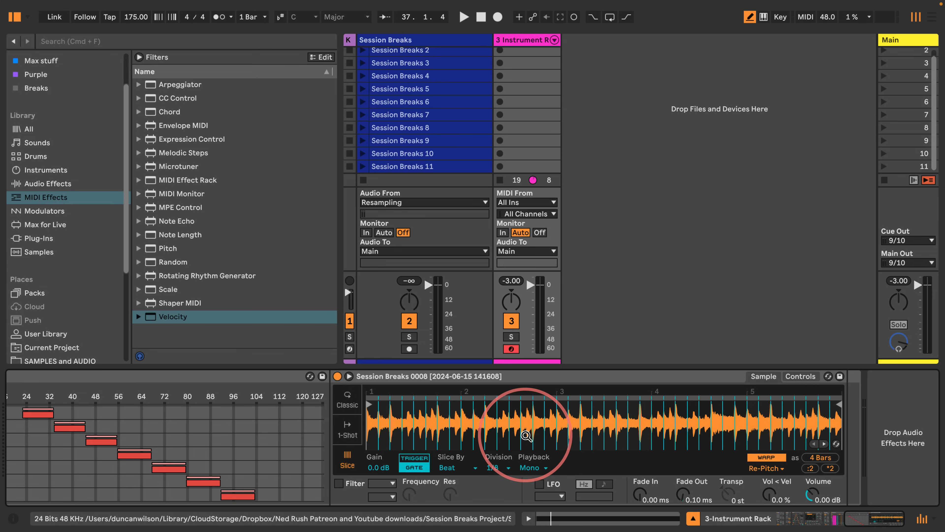
scroll(546, 141, "up", 2)
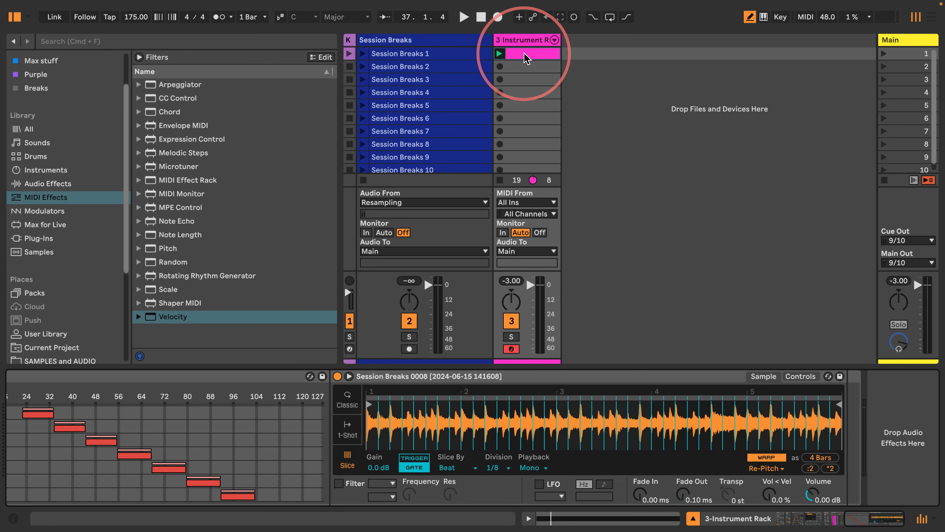
double_click(524, 53)
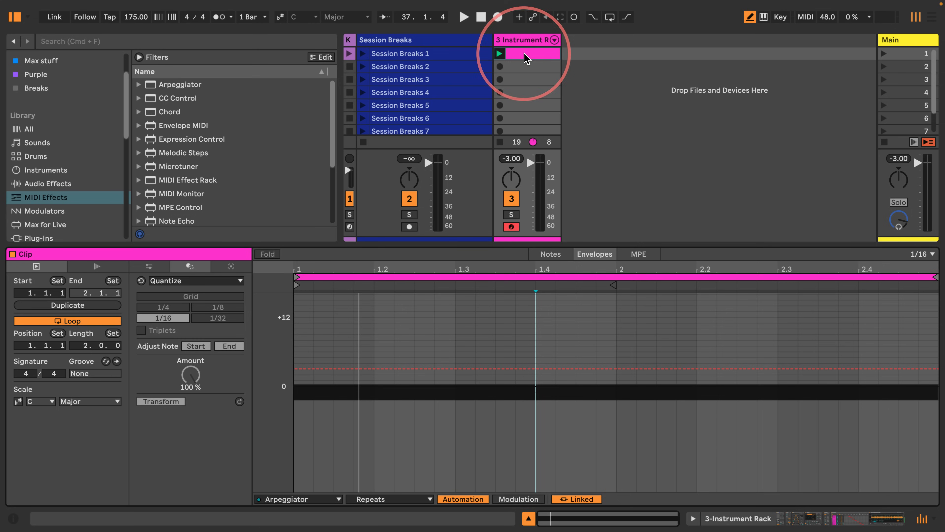
key("space")
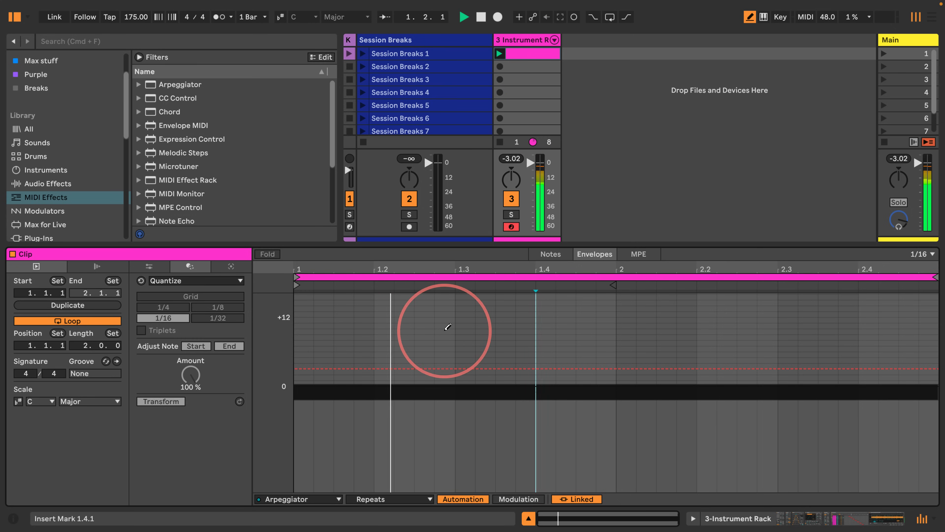
left_click_drag(358, 241, 320, 387)
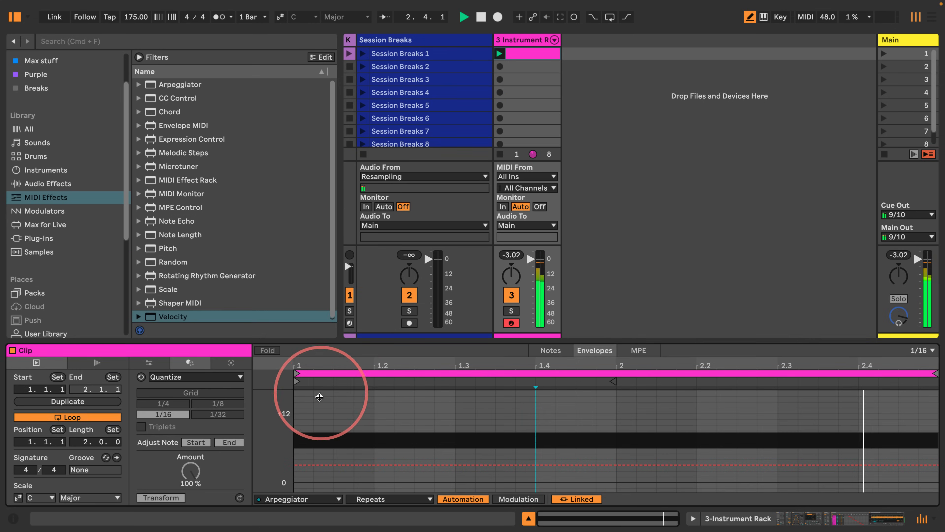
left_click(693, 518)
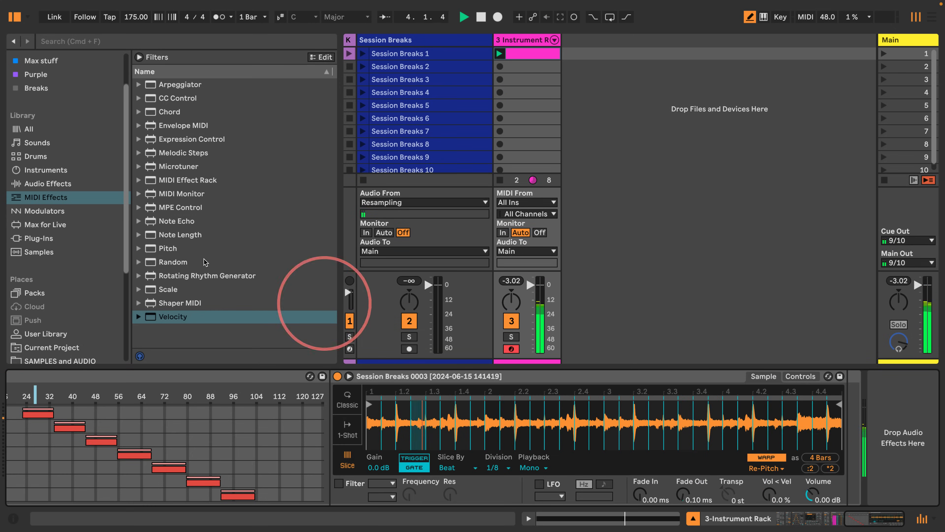
Step: Add a Beat Repeat audio effect after the sliced Simpler in the rack chain
left_click(41, 211)
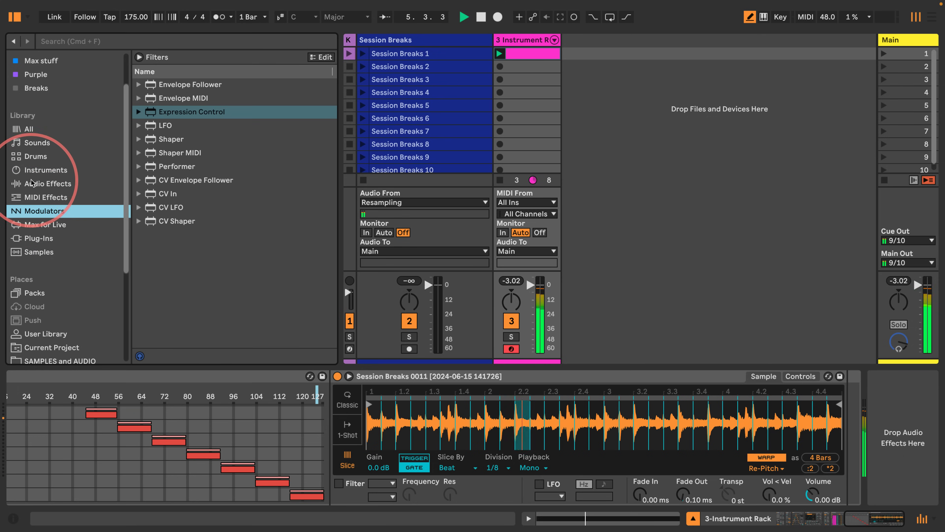
left_click(41, 183)
left_click_drag(149, 169, 893, 409)
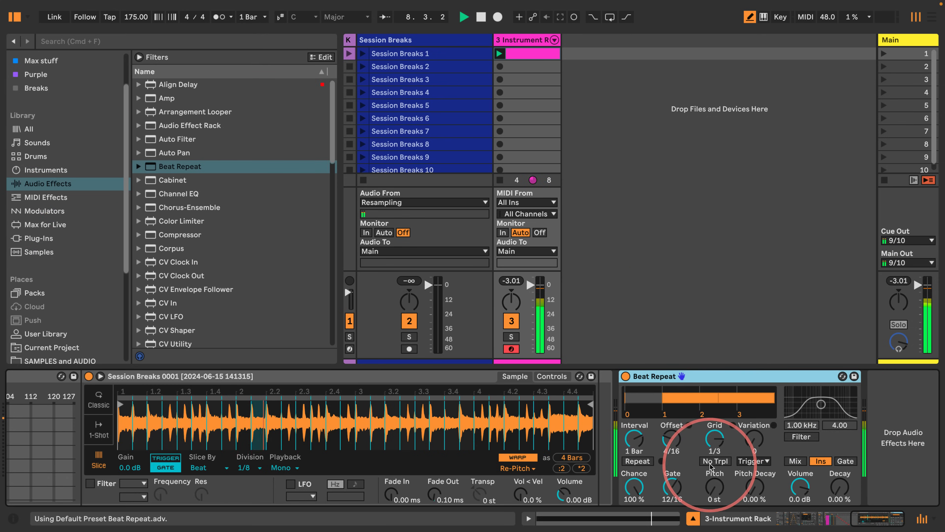
Step: Set Beat Repeat's Grid to 1/8, Gate to 8/16, Interval to 1/2 and Chance to about 15 %
left_click_drag(714, 440, 672, 450)
left_click_drag(667, 482, 666, 491)
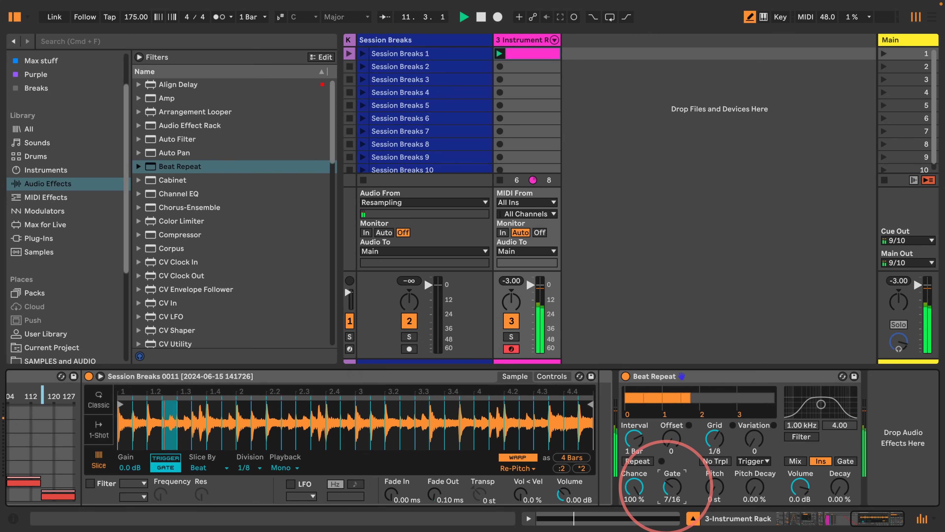
left_click(629, 434)
left_click_drag(629, 434, 635, 511)
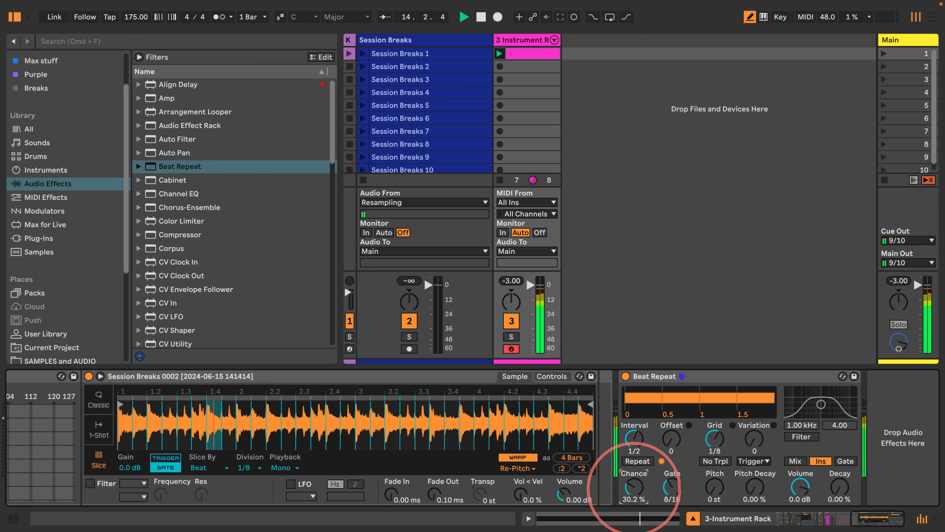
Step: Enable No Trpl on Beat Repeat and set Variation to 10 with a 1/16 variation mode
left_click(717, 462)
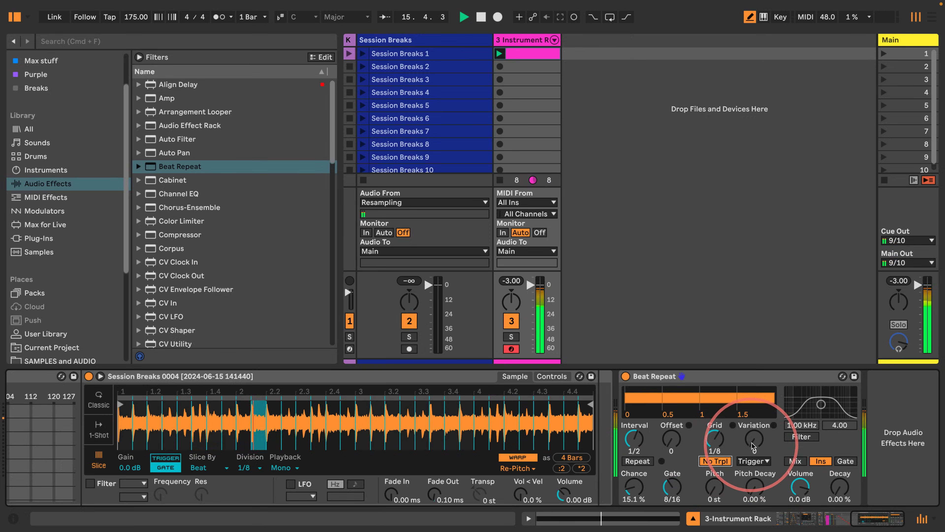
left_click_drag(752, 447, 756, 429)
left_click(753, 461)
left_click(754, 484)
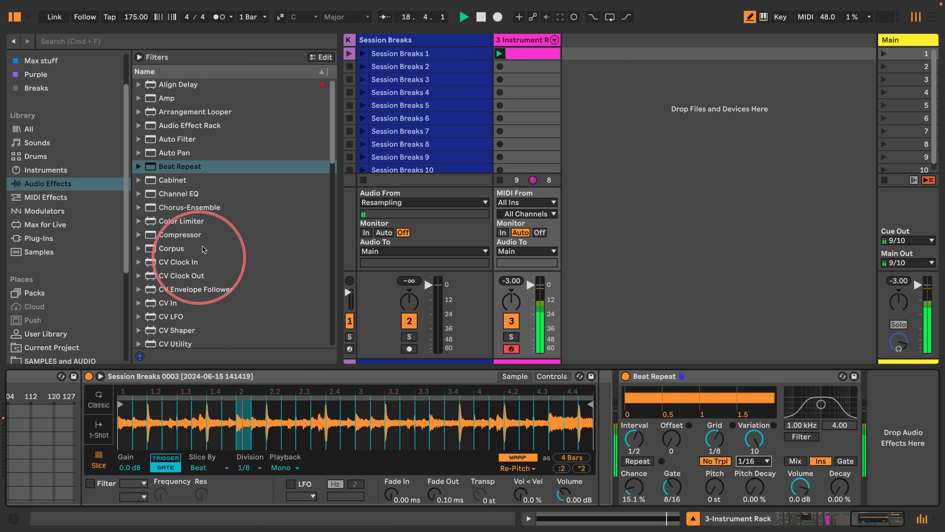
Step: Open the NedFX Lucky 16 v1.01 folder in Max stuff and add NedFX Lucky Repeat after Beat Repeat
left_click(24, 60)
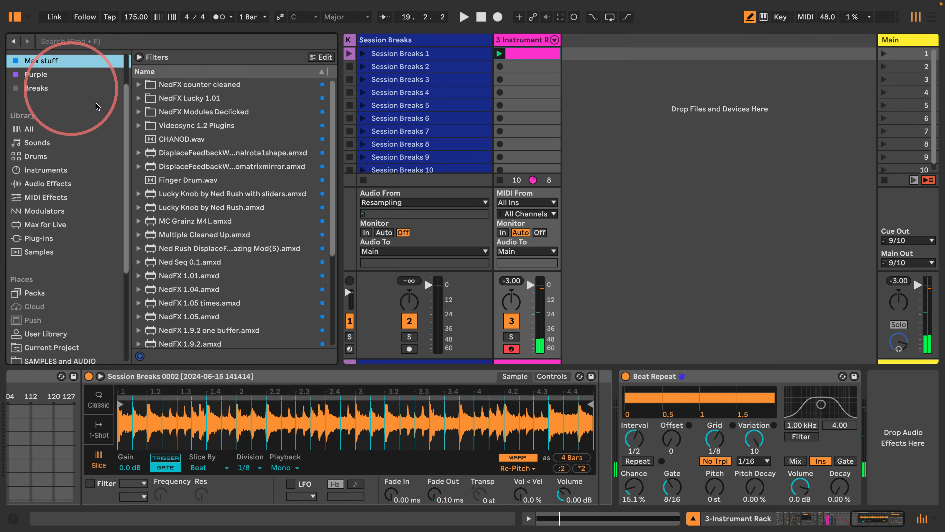
left_click(138, 98)
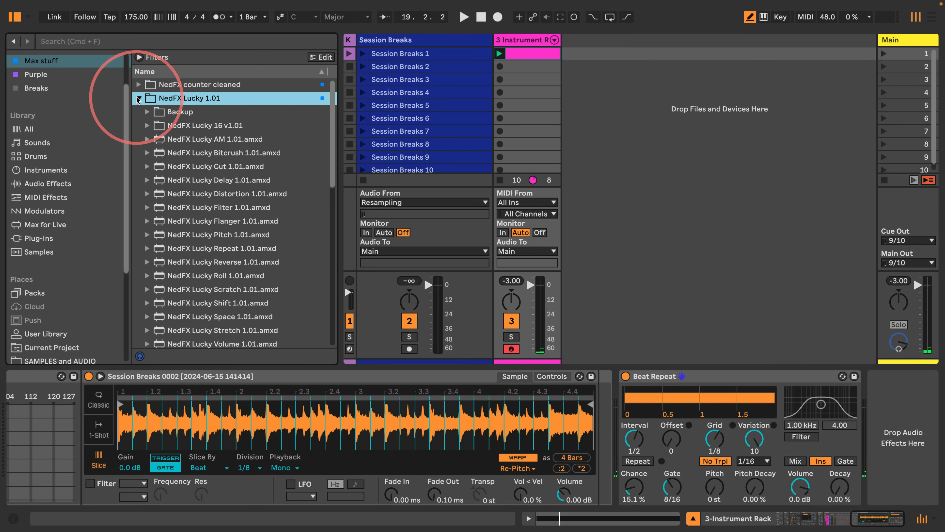
left_click(147, 126)
scroll(162, 149, "down", 3)
left_click_drag(337, 150, 410, 149)
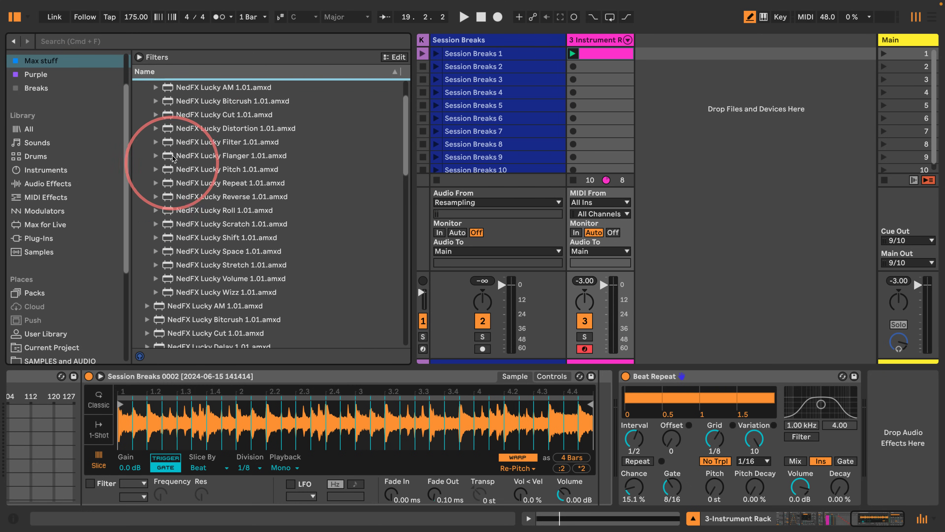
left_click_drag(163, 183, 829, 409)
key("space")
Step: Add NedFX Lucky Reverse, Lucky Roll and Lucky Pitch, lowering Lucky Roll's Chance to 8
left_click_drag(175, 196, 887, 411)
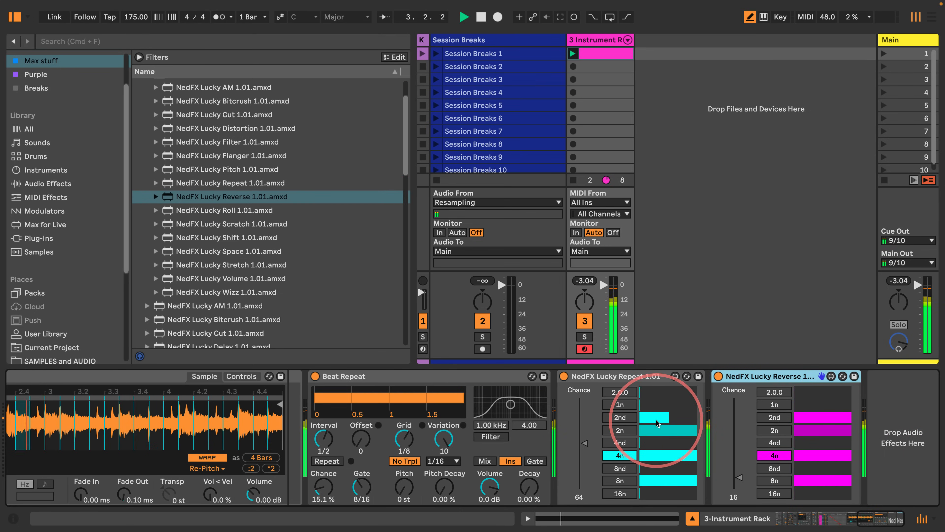
left_click_drag(167, 210, 800, 410)
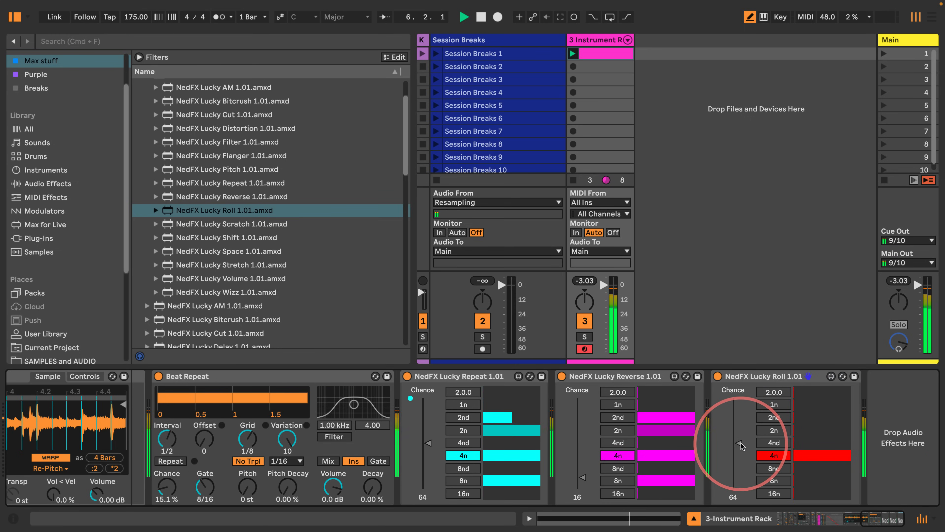
left_click_drag(739, 443, 739, 483)
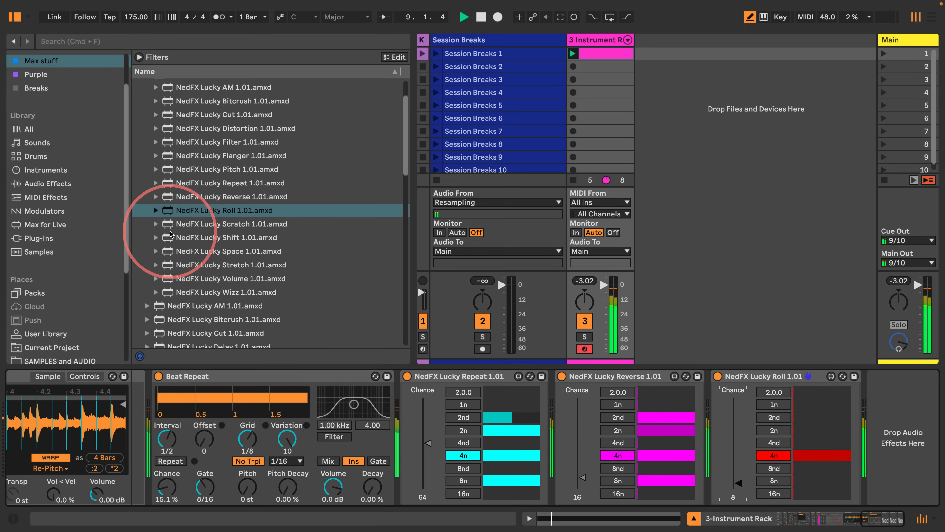
left_click_drag(169, 169, 920, 409)
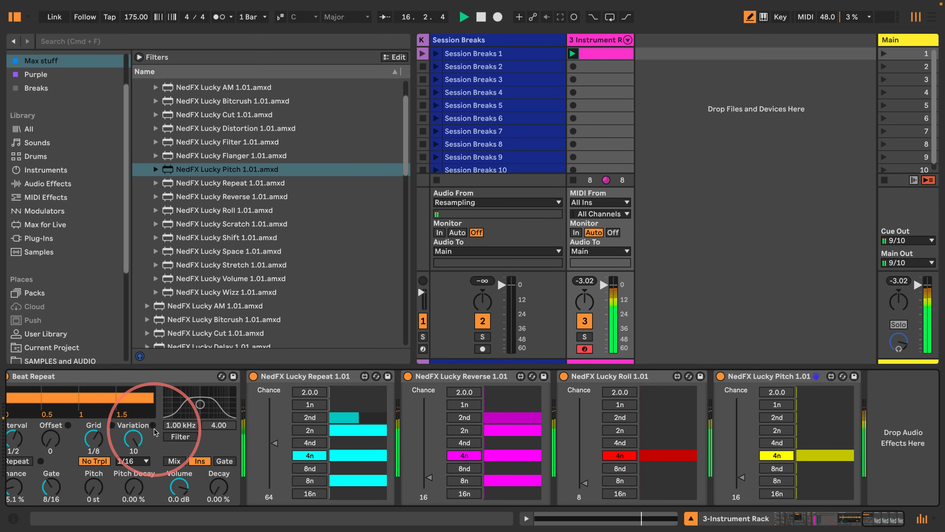
key("space")
Step: Delete the four NedFX Lucky devices from the chain
left_click(333, 376)
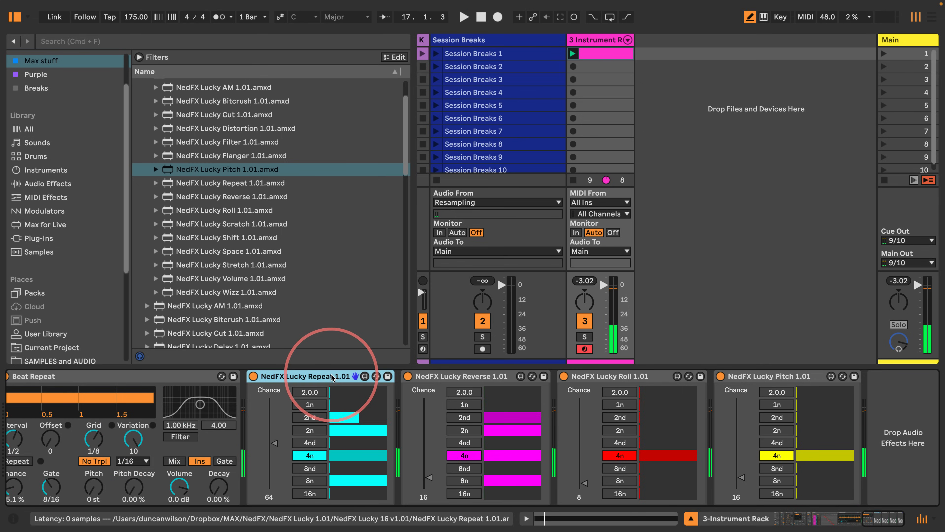
key("Delete")
key("Delete")
key("Delete")
key("Delete")
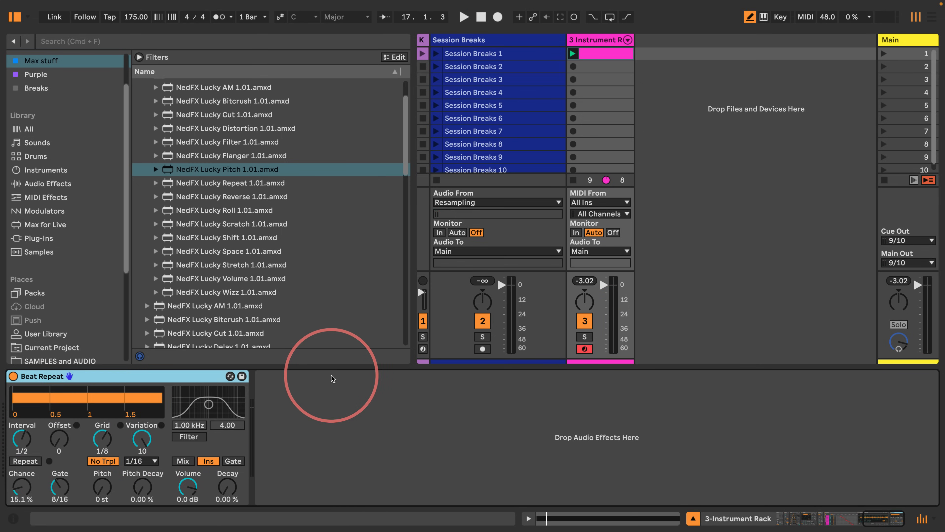
Step: Review the Kit-DirectNatural drum track and return to the Instrument Rack track's devices
scroll(355, 408, "left", 5)
scroll(366, 413, "left", 15)
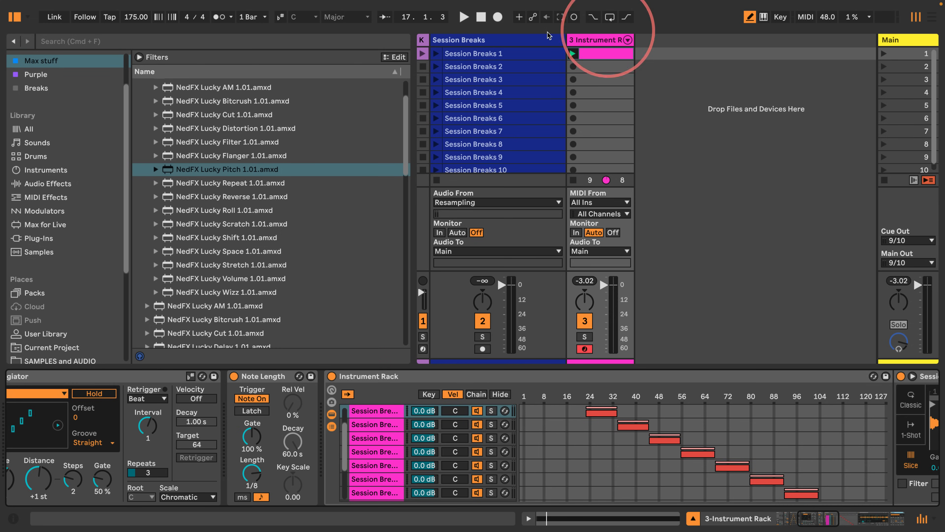
left_click_drag(426, 41, 511, 41)
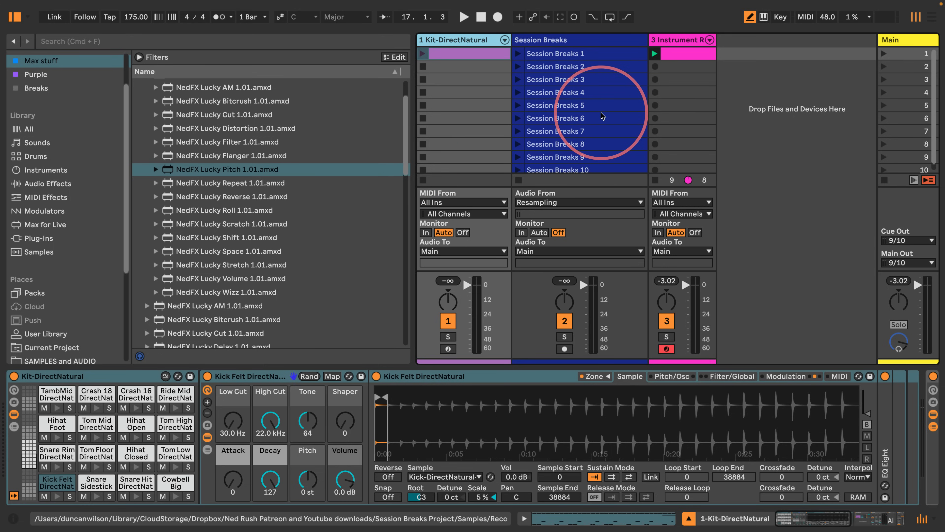
key("space")
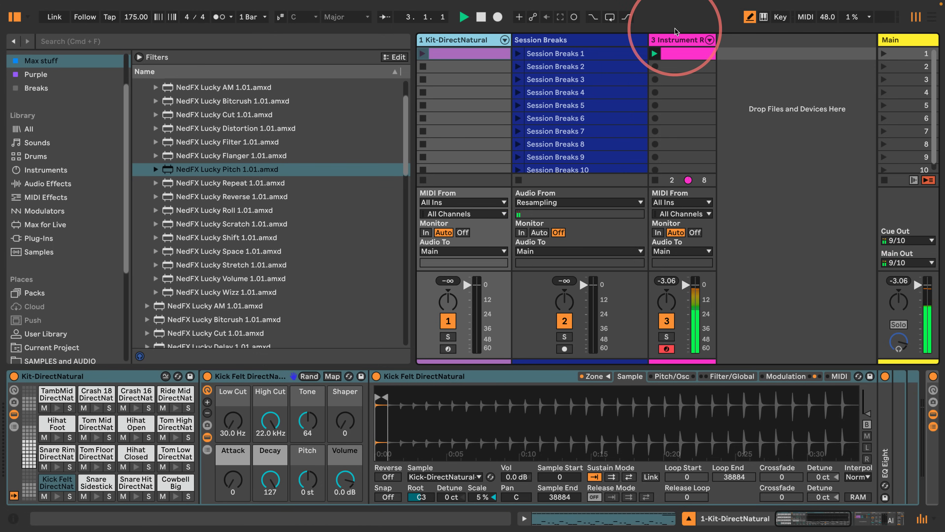
left_click(676, 40)
scroll(512, 455, "left", 8)
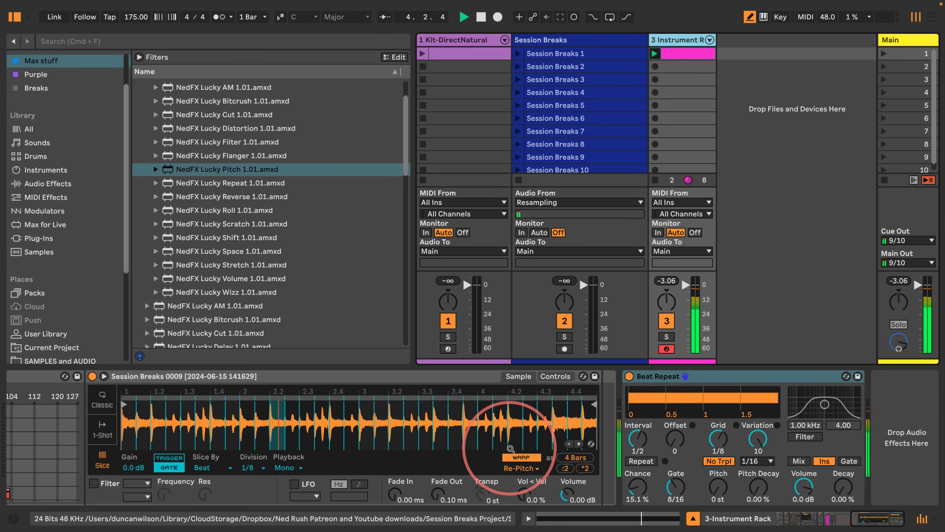